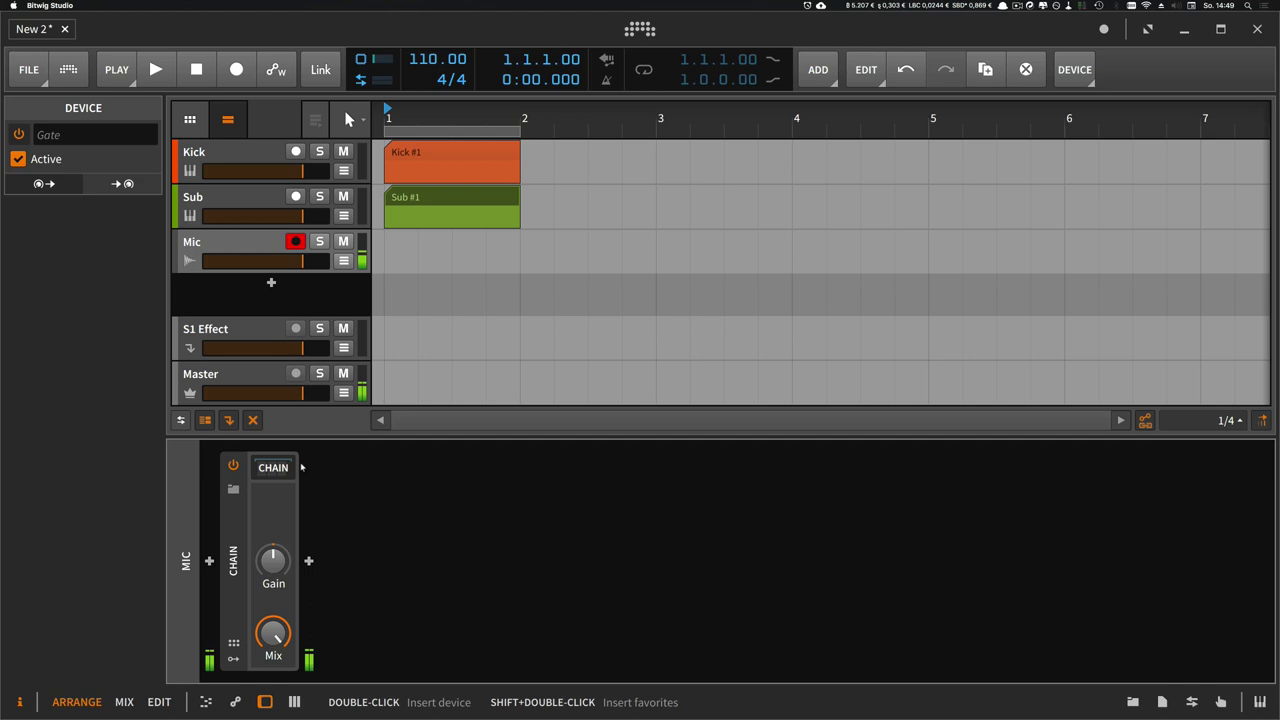
# Step: Open the Sub clip's notes and draw an F2 note that lasts the full bar
pyautogui.press('e')
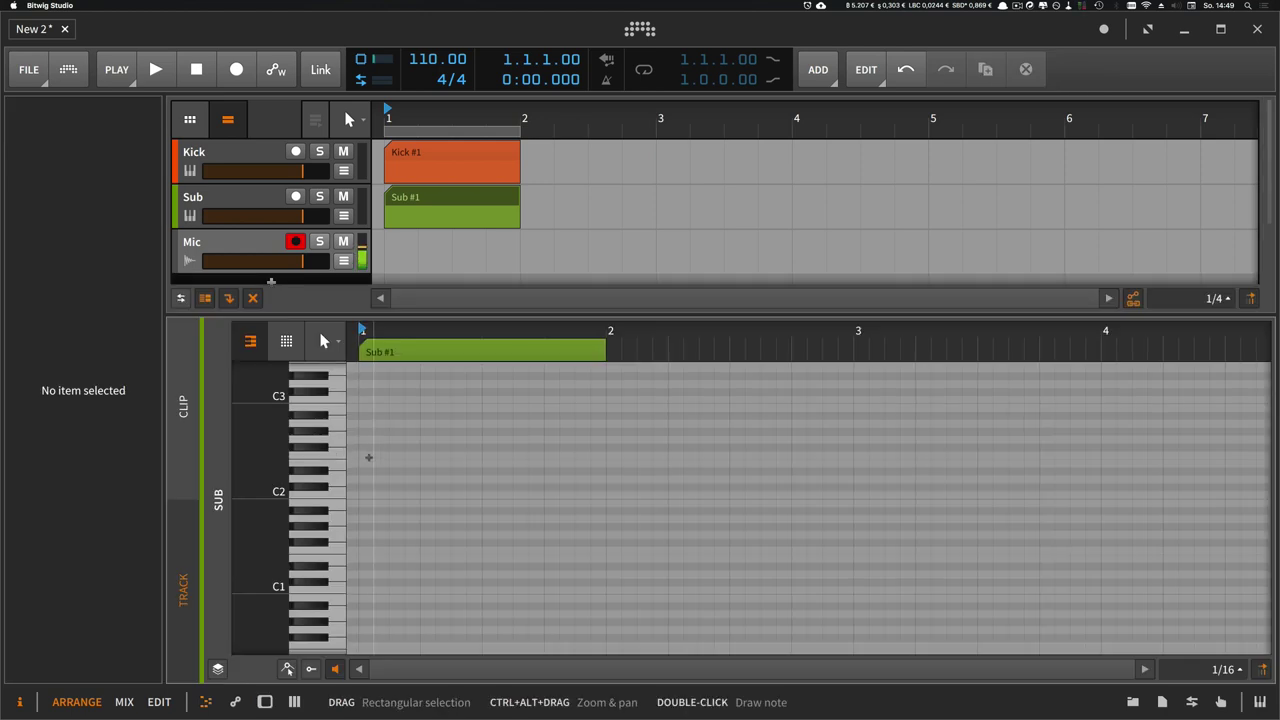
pyautogui.doubleClick(369, 457)
pyautogui.moveTo(372, 457); pyautogui.dragTo(600, 466)
pyautogui.moveTo(403, 332); pyautogui.dragTo(403, 326)
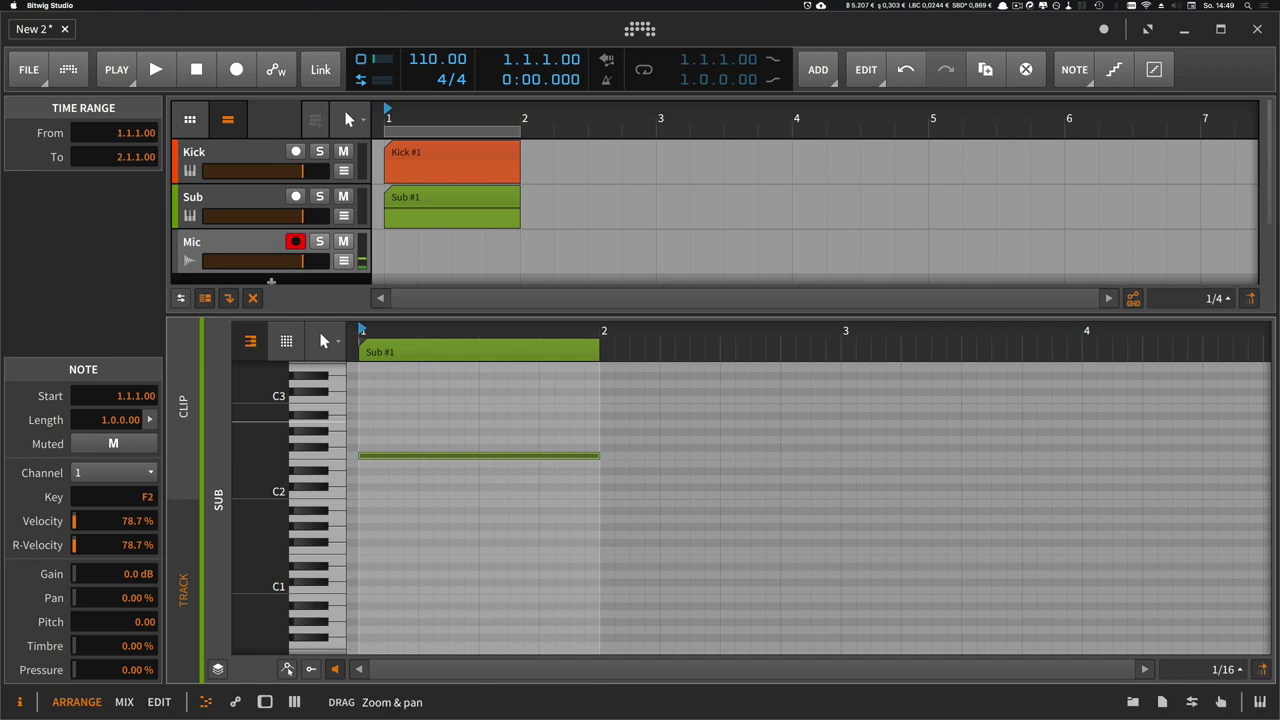
# Step: Add full-bar A2 and C3 notes above the F2 note in the Sub clip
pyautogui.moveTo(277, 421); pyautogui.dragTo(277, 483)
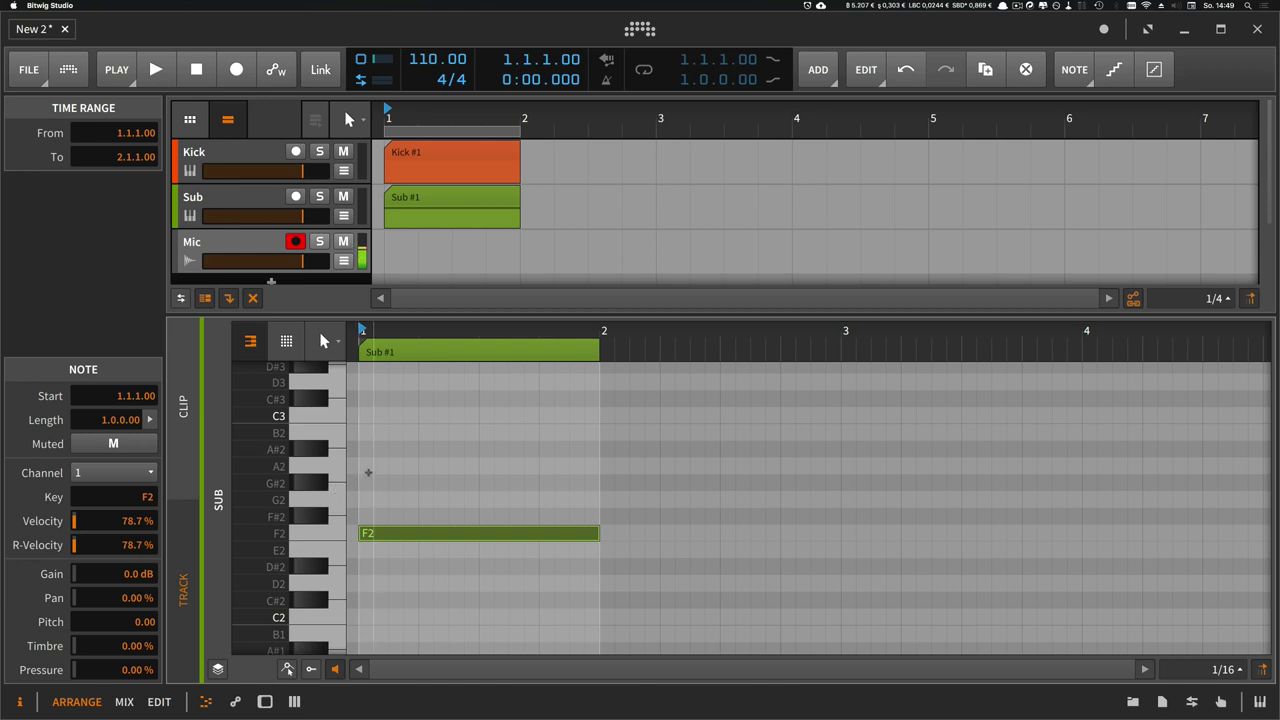
pyautogui.doubleClick(368, 469)
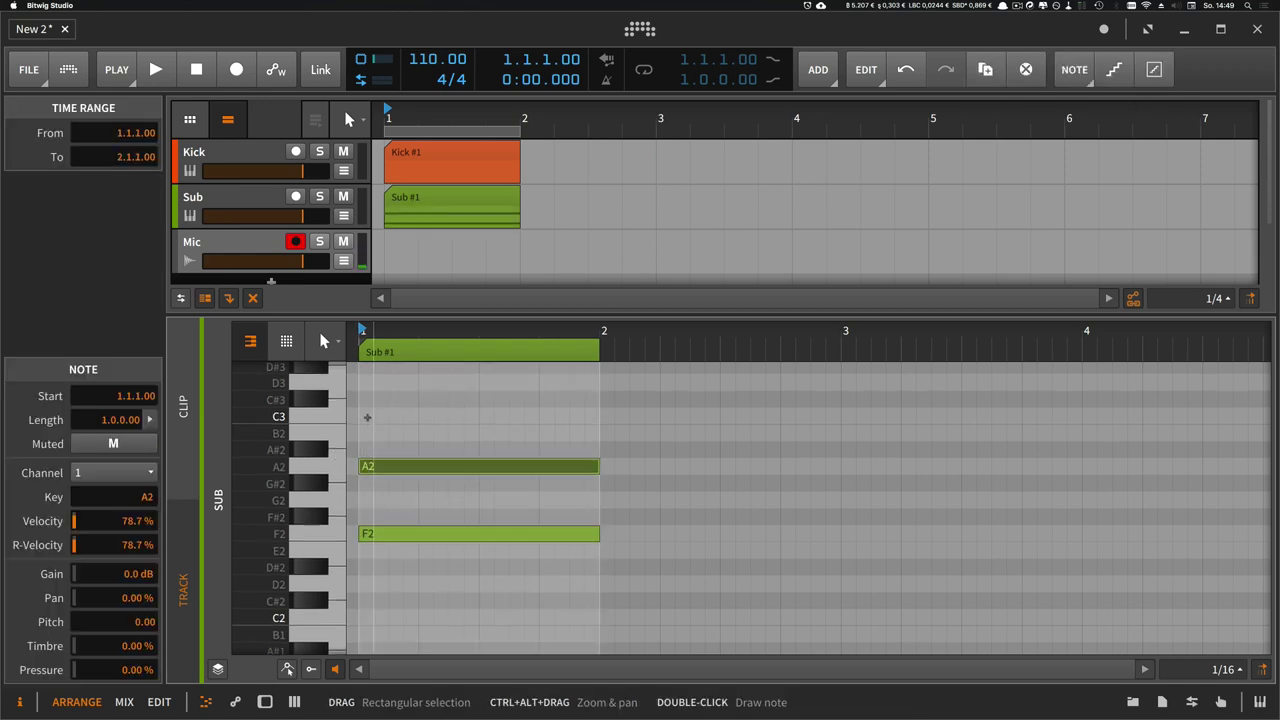
pyautogui.doubleClick(367, 417)
pyautogui.click(405, 455)
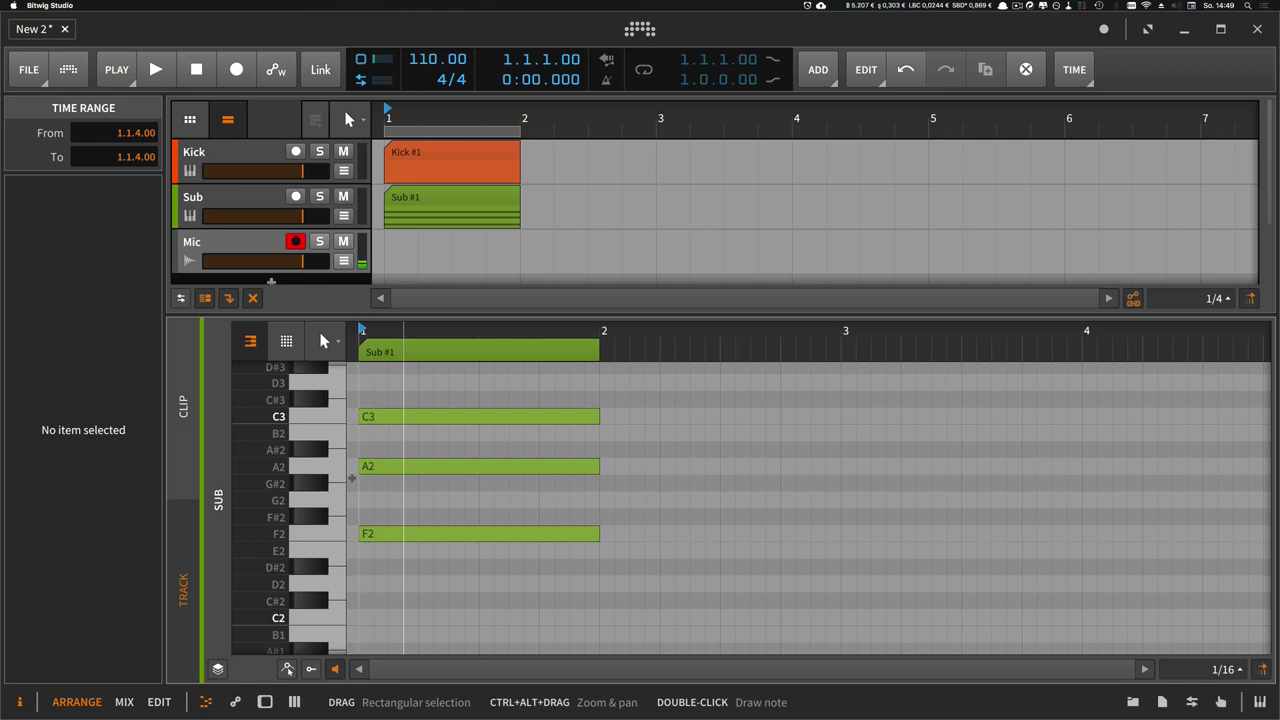
# Step: Delete the A2 and C3 notes from the Sub clip, keeping only the F2 note
pyautogui.moveTo(388, 329); pyautogui.dragTo(426, 368)
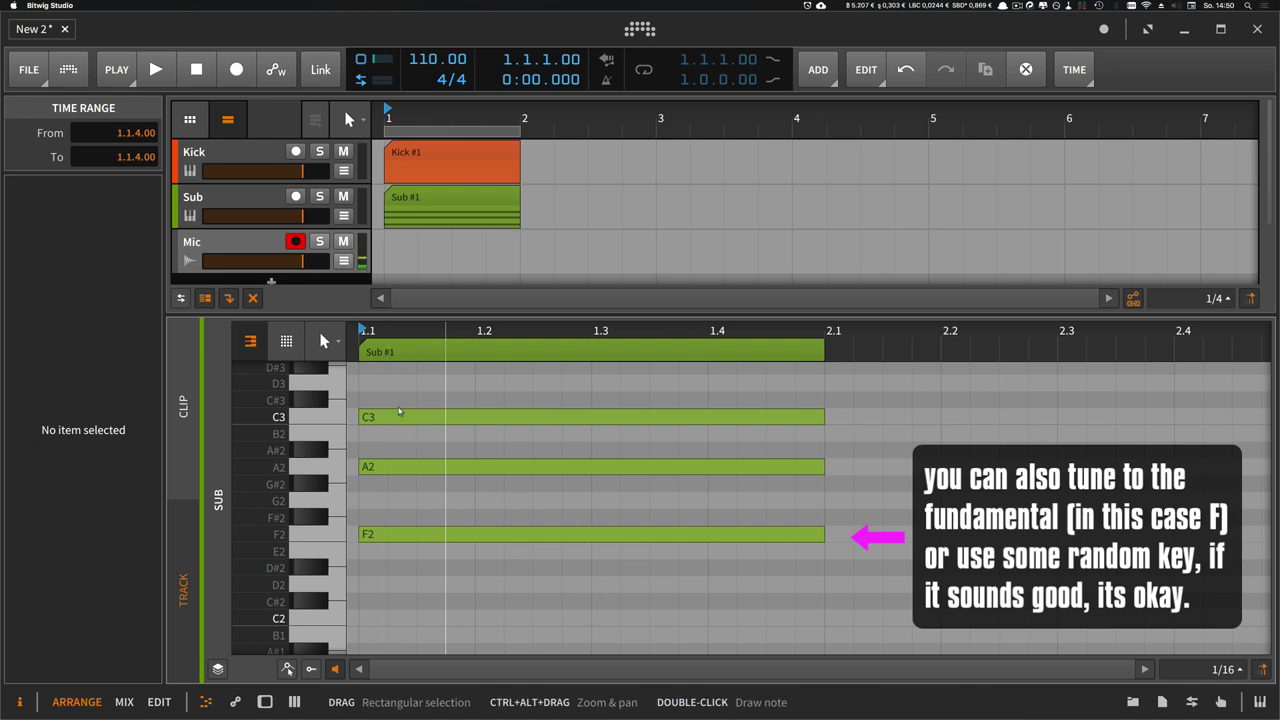
pyautogui.moveTo(404, 390); pyautogui.dragTo(441, 505)
pyautogui.press('Delete')
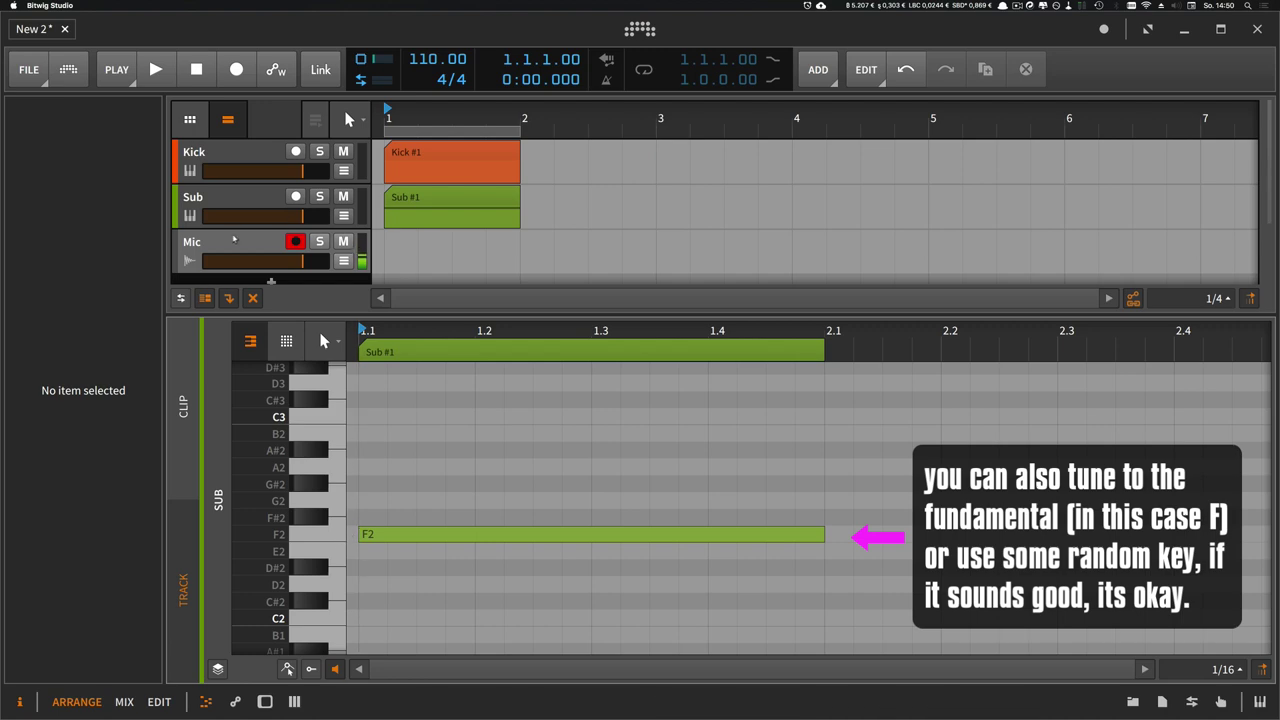
# Step: Insert the Phase-4 instrument on the Sub track
pyautogui.doubleClick(245, 206)
pyautogui.click(255, 205)
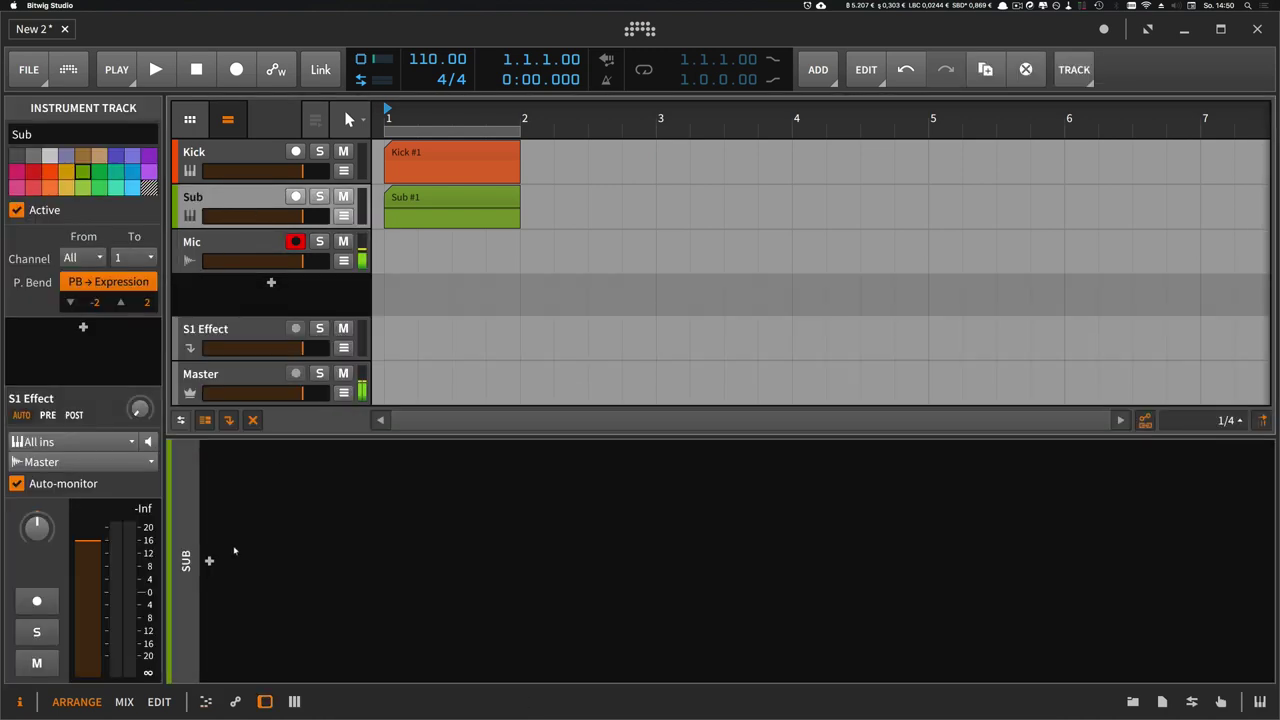
pyautogui.click(210, 561)
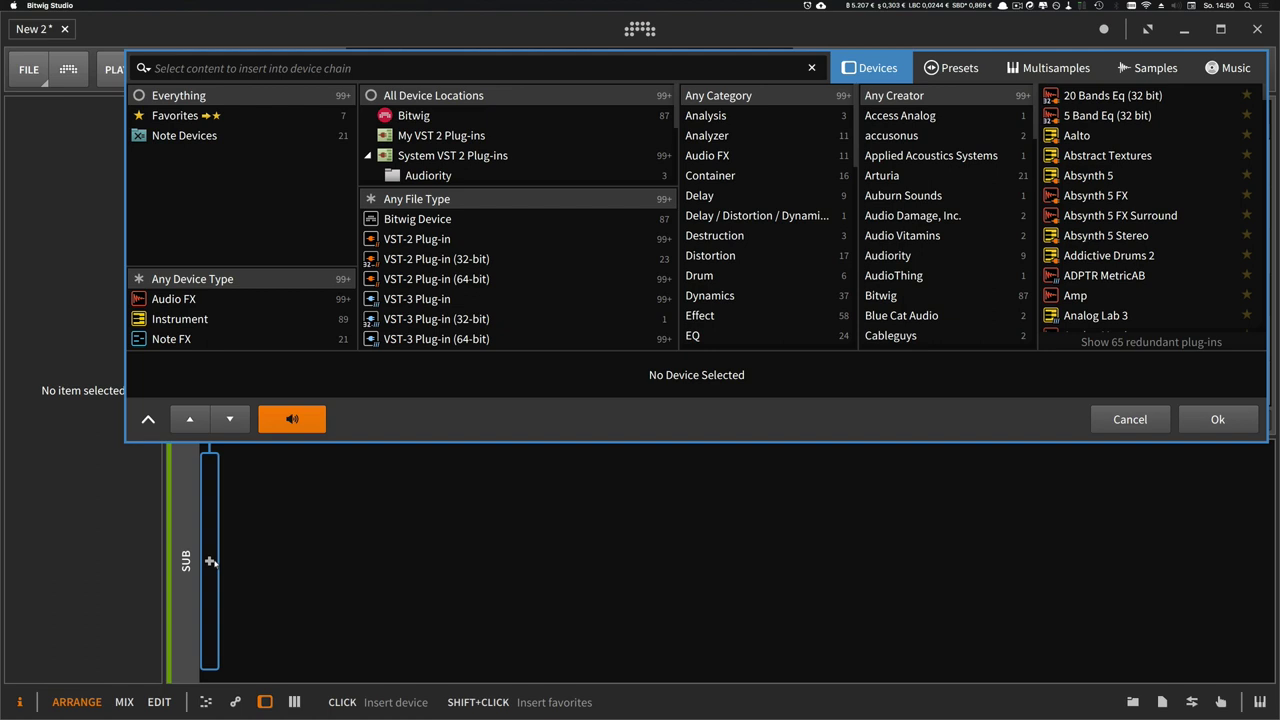
pyautogui.write('phasse')
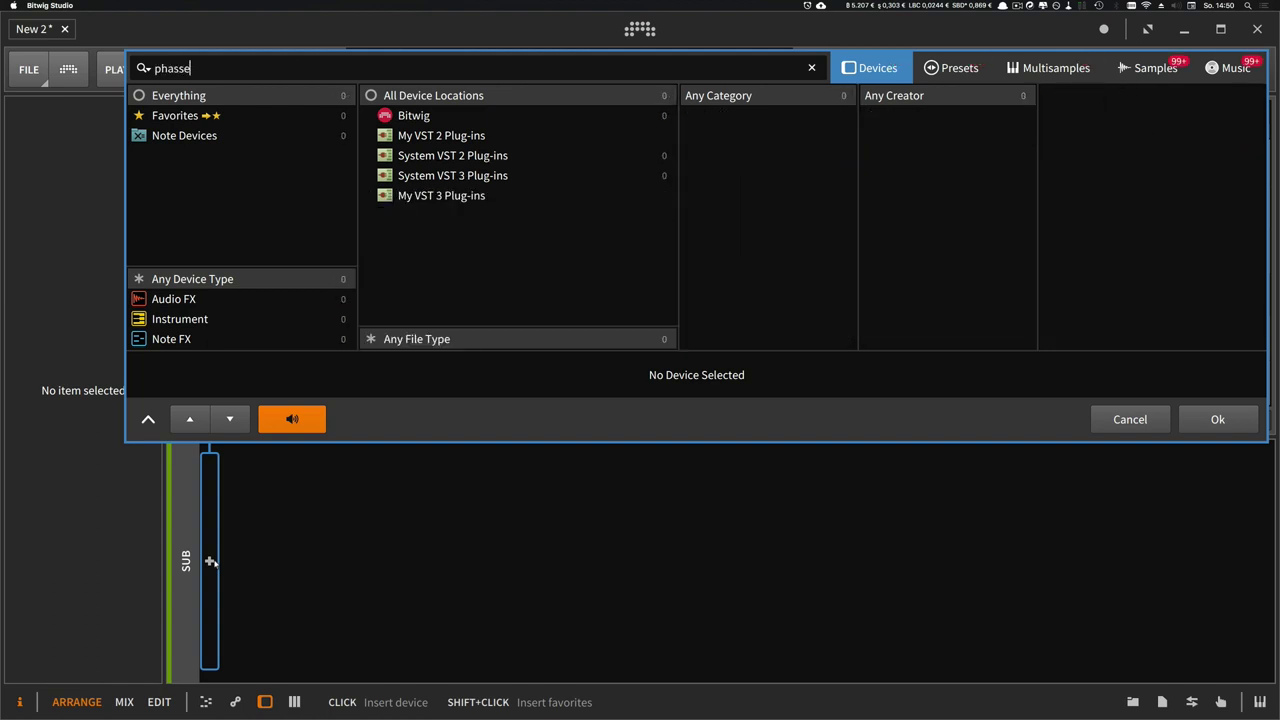
pyautogui.write('e')
pyautogui.press('Down')
pyautogui.press('Return')
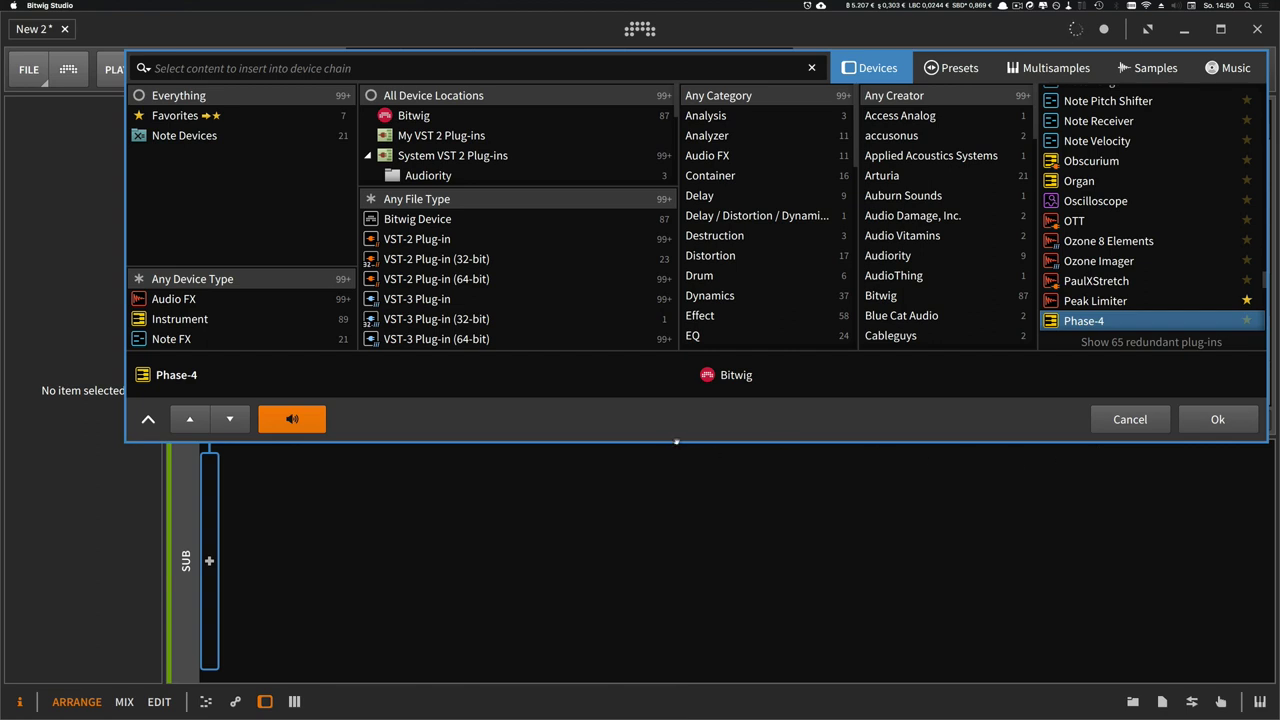
pyautogui.click(1184, 427)
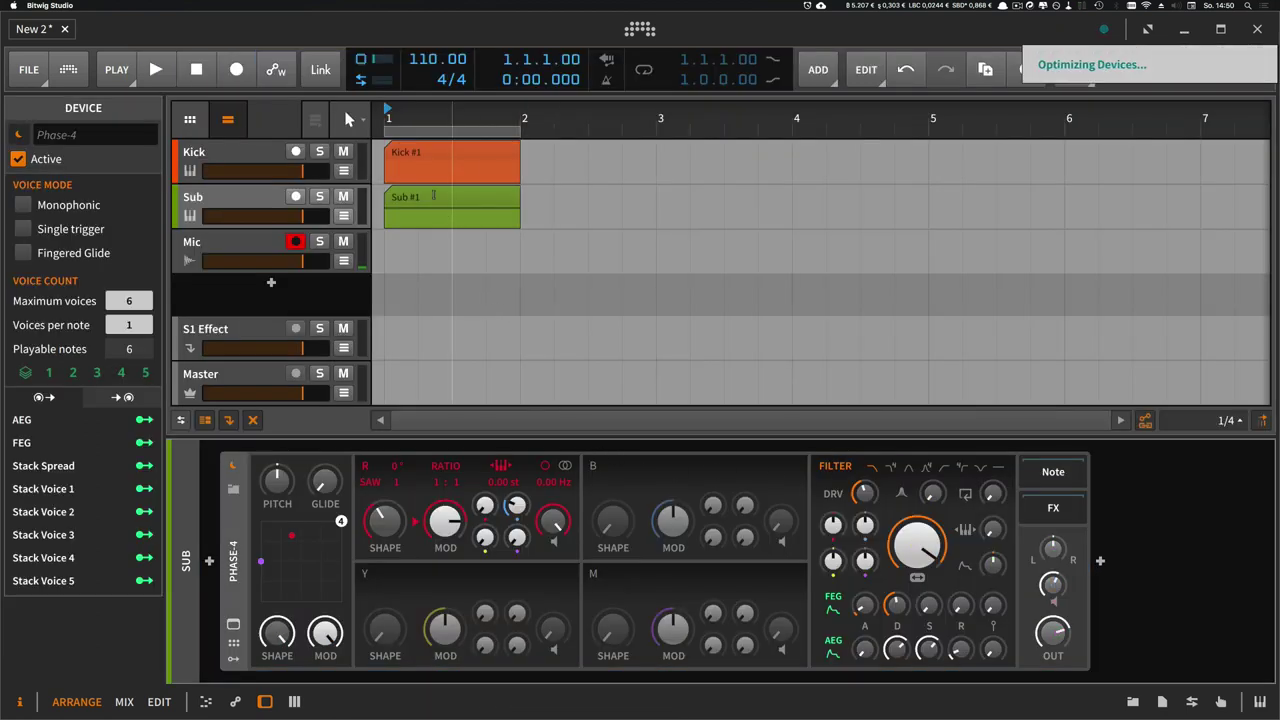
# Step: Set the ratio of Phase-4's R oscillator to 1:3 while auditioning the loop, and stop playback
pyautogui.press('space')
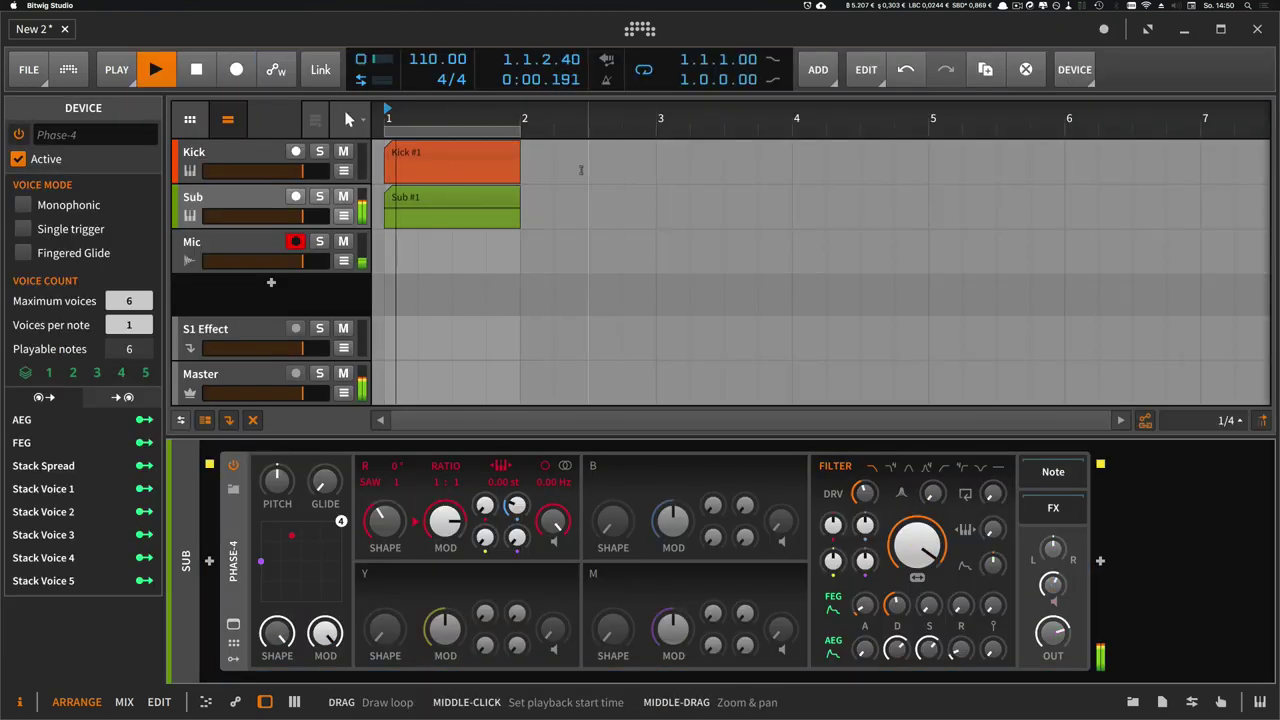
pyautogui.moveTo(459, 490); pyautogui.dragTo(460, 490)
pyautogui.press('space')
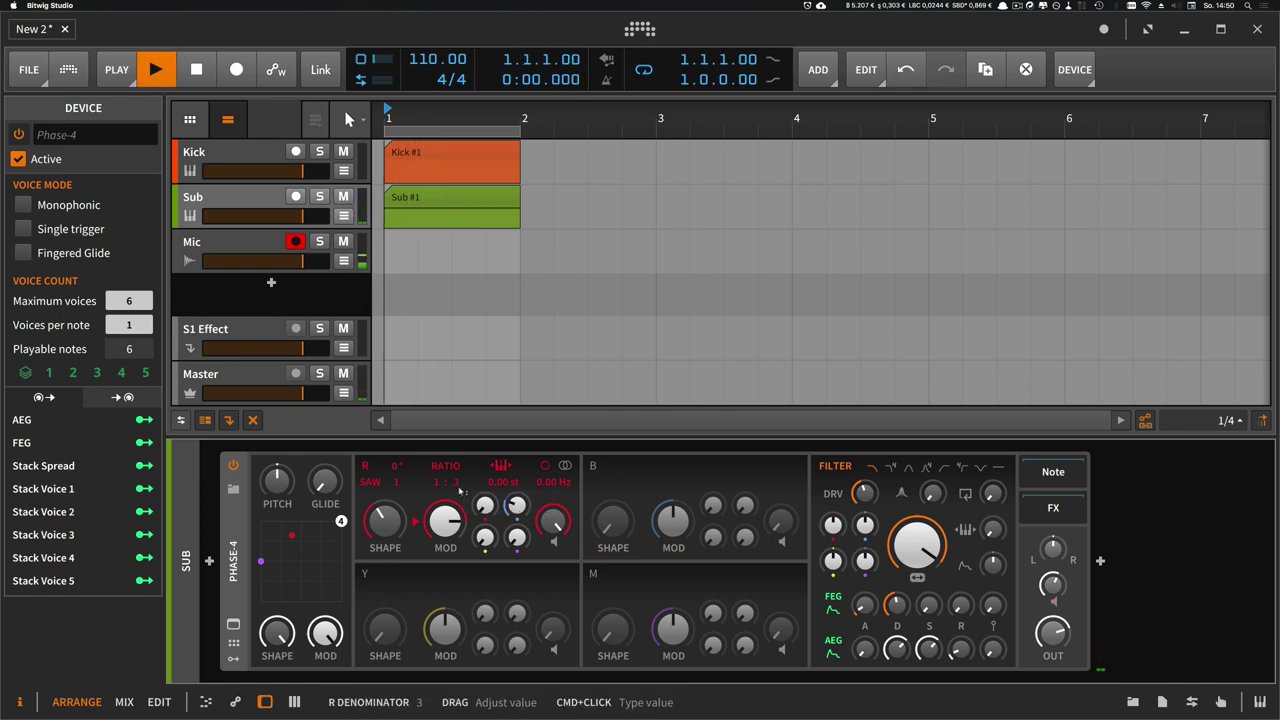
pyautogui.press('space')
pyautogui.press('space')
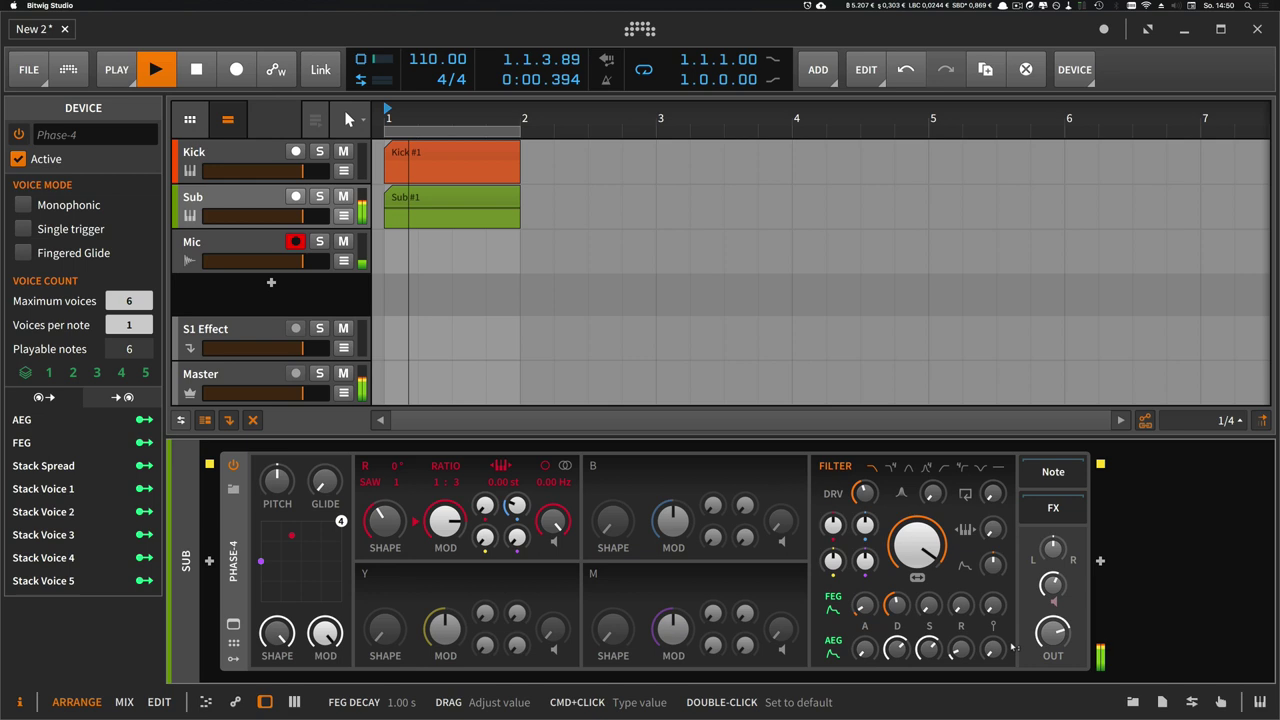
pyautogui.moveTo(1053, 633); pyautogui.dragTo(1053, 630)
pyautogui.press('space')
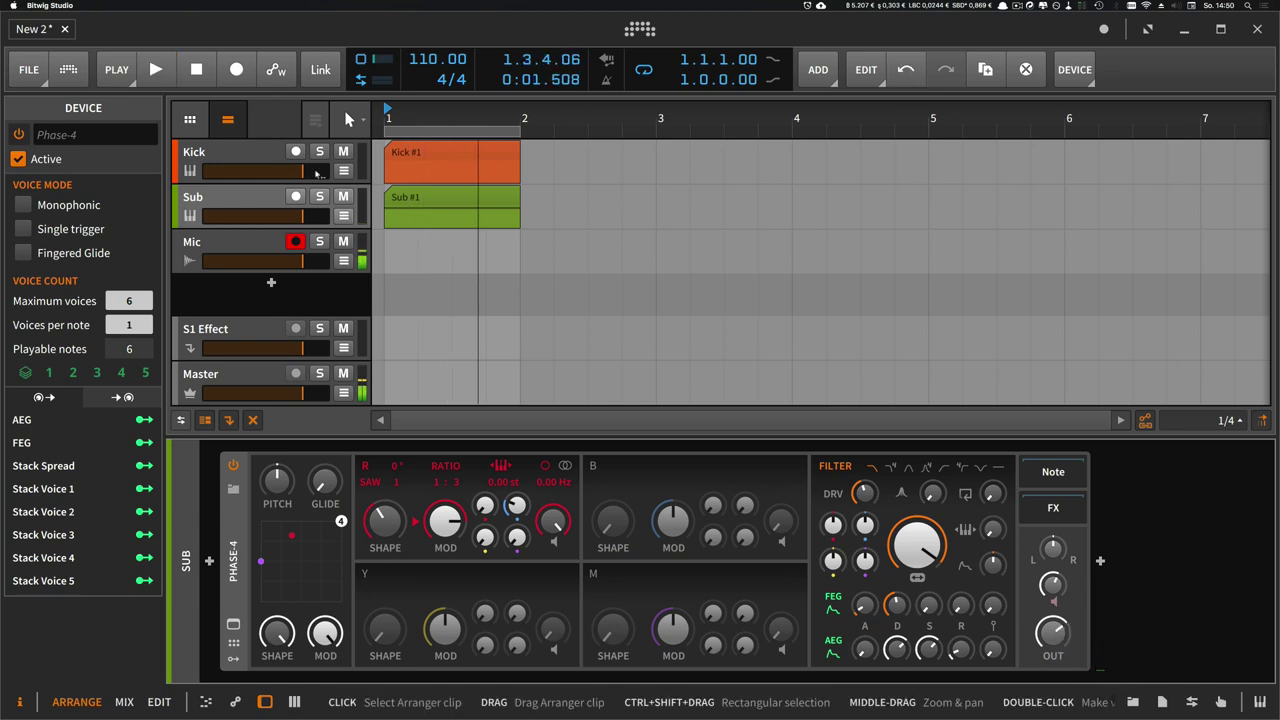
# Step: Insert the E-Kick instrument on the Kick track
pyautogui.click(245, 155)
pyautogui.click(295, 151)
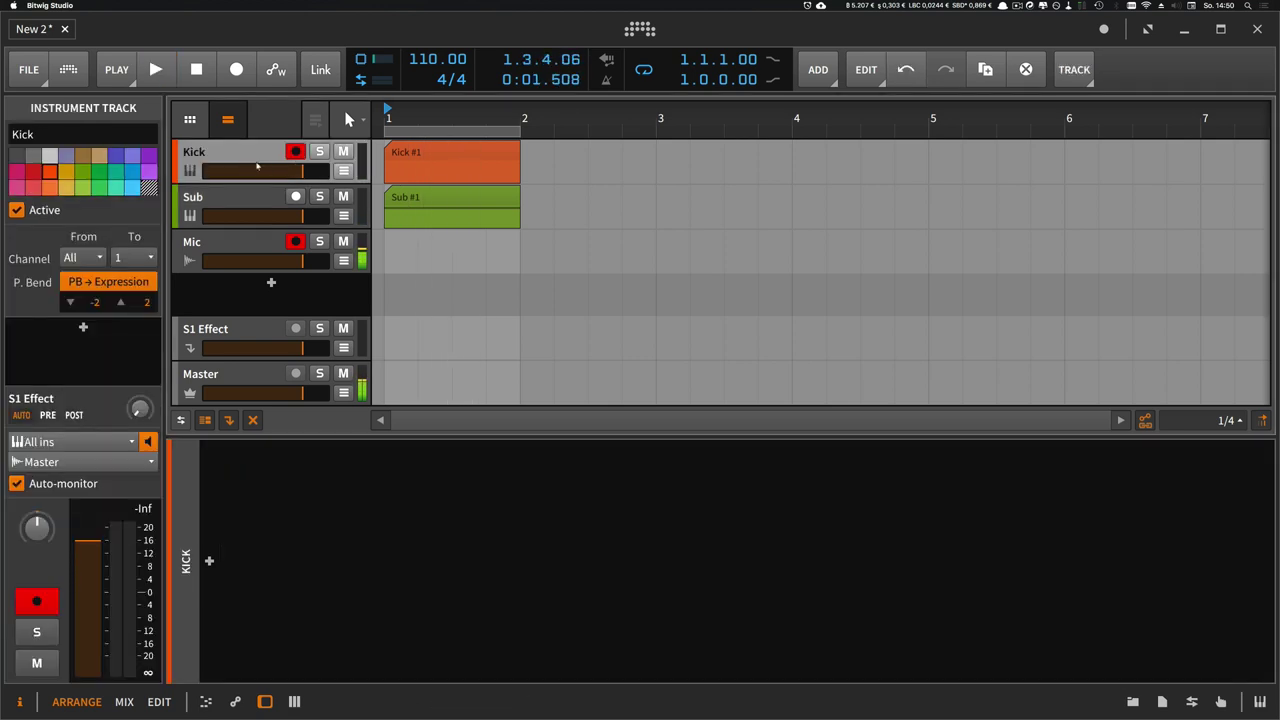
pyautogui.click(209, 561)
pyautogui.write('e-')
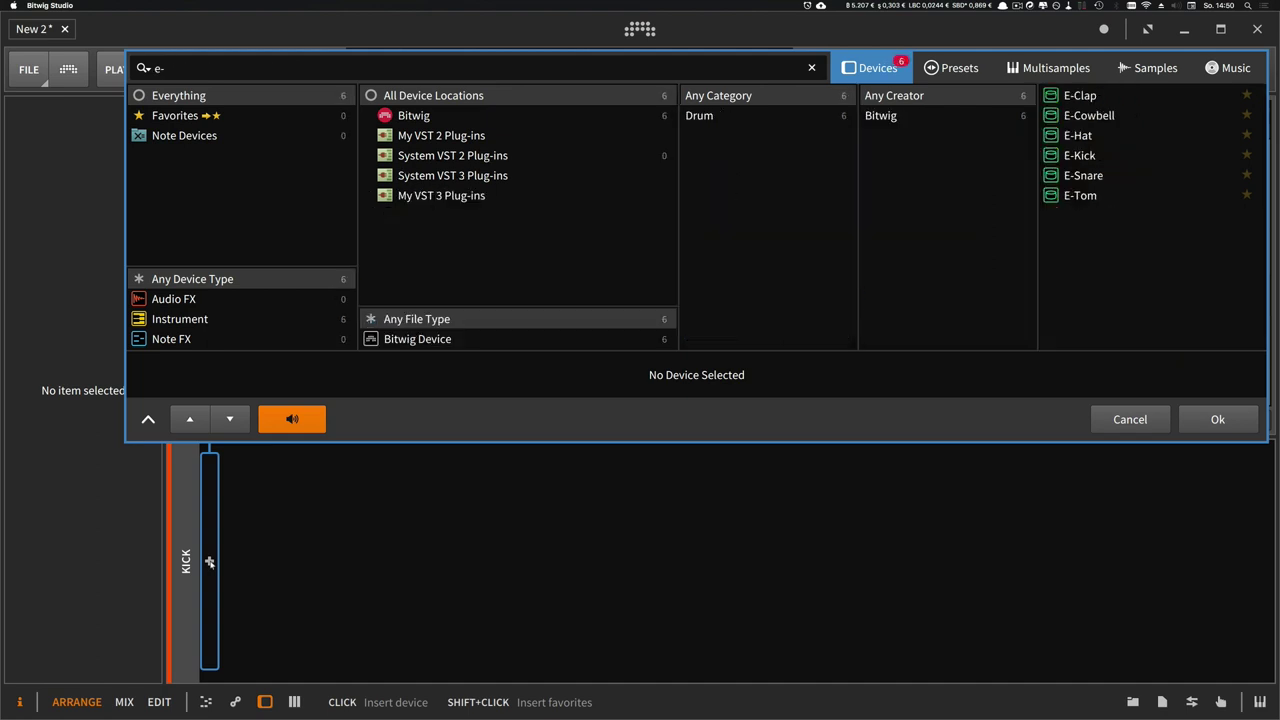
pyautogui.press('Down')
pyautogui.press('Down')
pyautogui.press('Down')
pyautogui.press('Down')
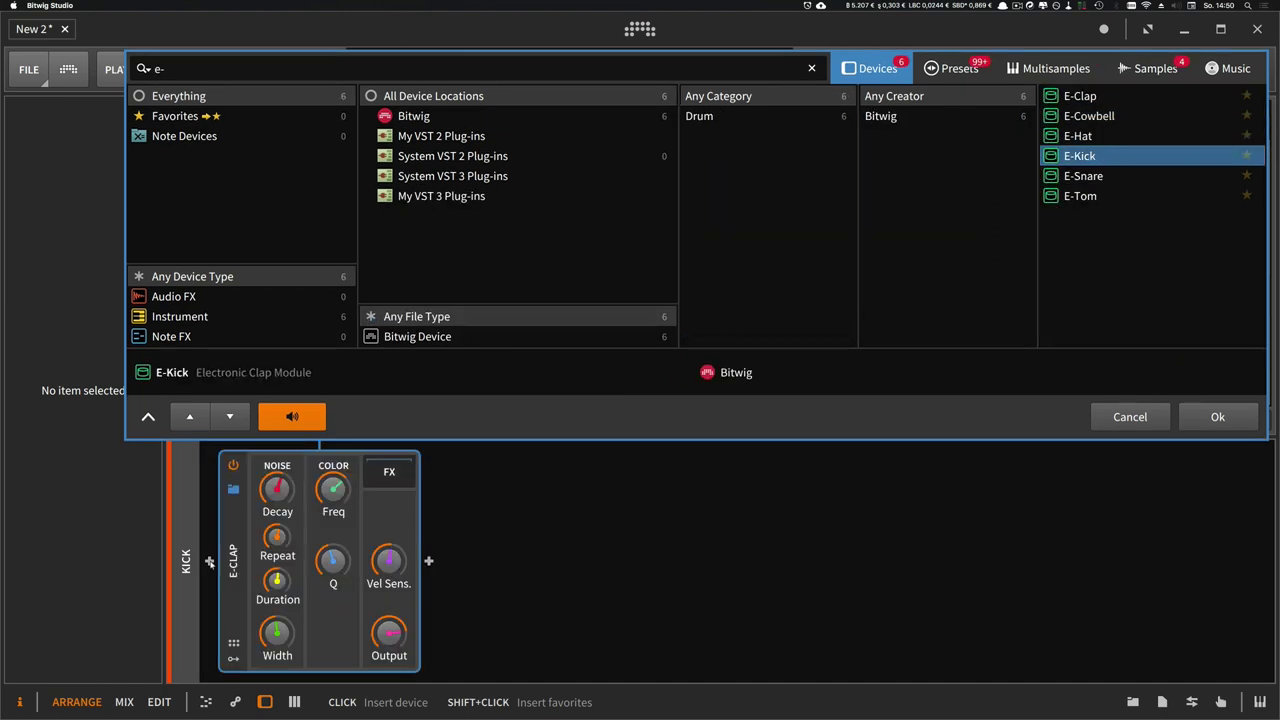
pyautogui.press('Return')
# Step: Set the E-Kick's Tune to the note A1
pyautogui.keyDown('super'); pyautogui.click(277, 548); pyautogui.keyUp('super')
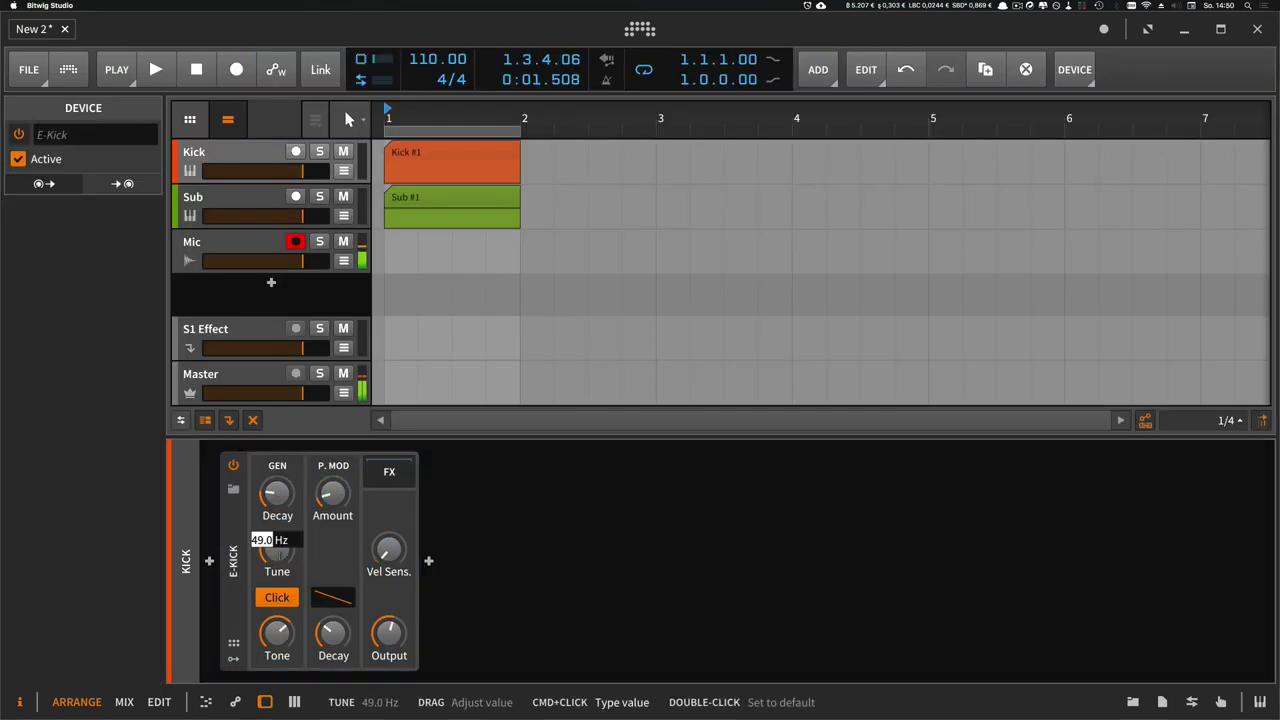
pyautogui.press('super+a')
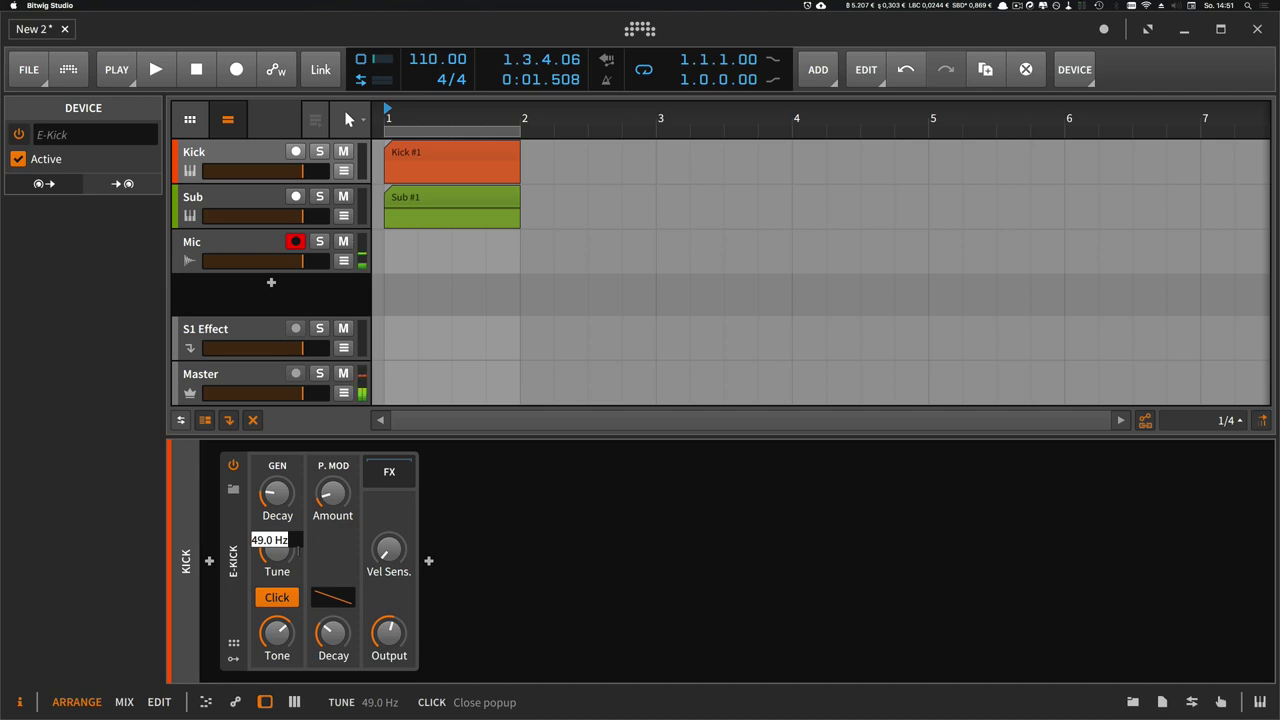
pyautogui.write('A1')
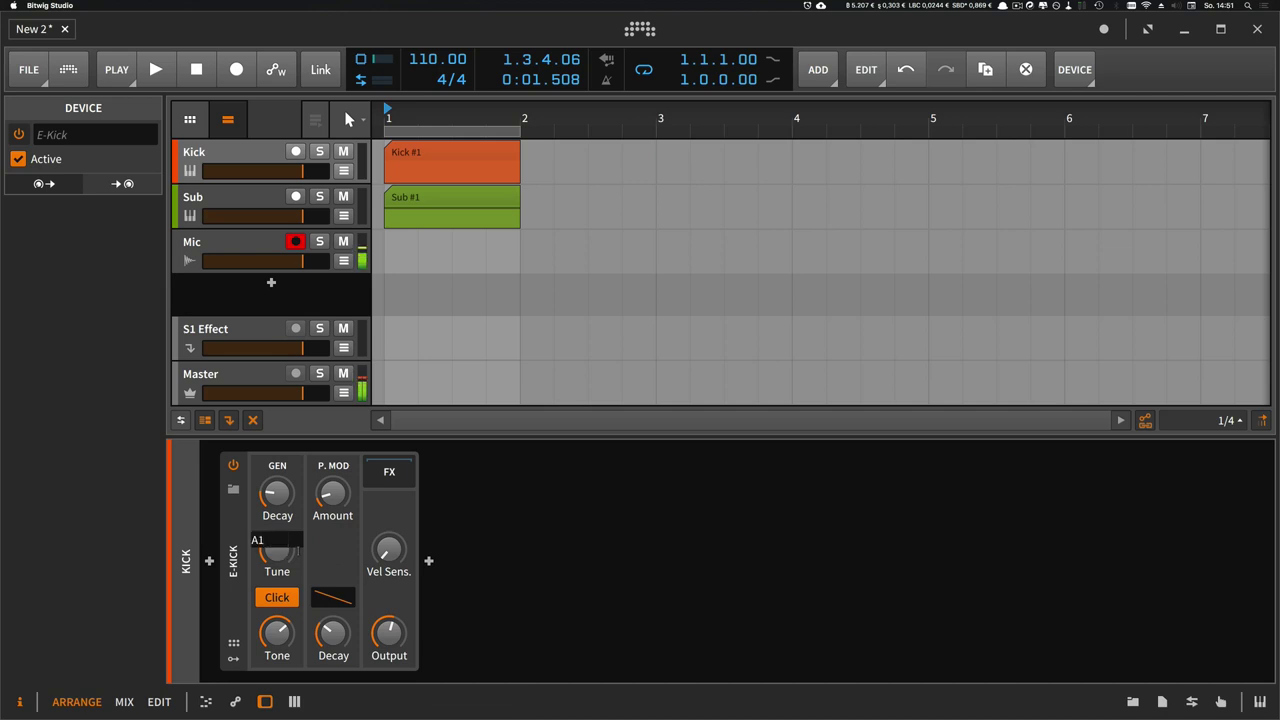
pyautogui.press('Return')
# Step: Set the E-Kick's Tune to the note A0
pyautogui.keyDown('super'); pyautogui.click(281, 553); pyautogui.keyUp('super')
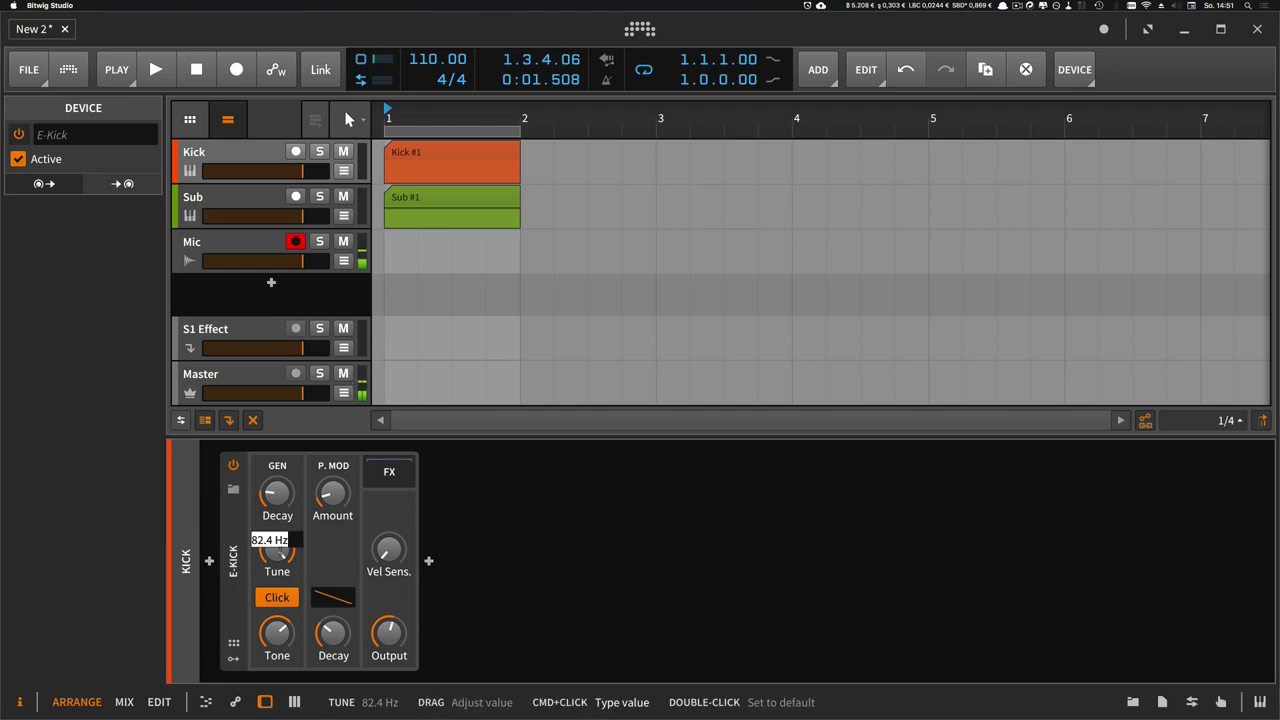
pyautogui.write('A0')
pyautogui.press('Return')
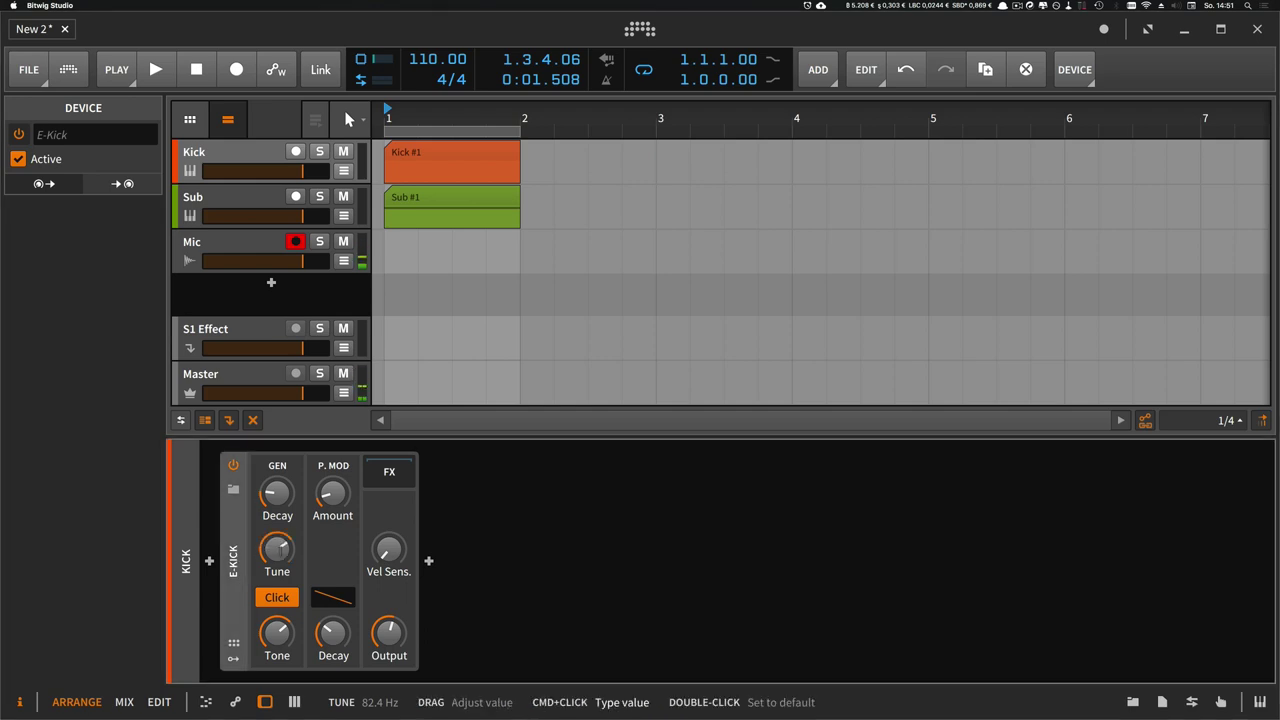
# Step: Add a 1/16 note at the start of the Kick clip and move it down to A0
pyautogui.doubleClick(398, 158)
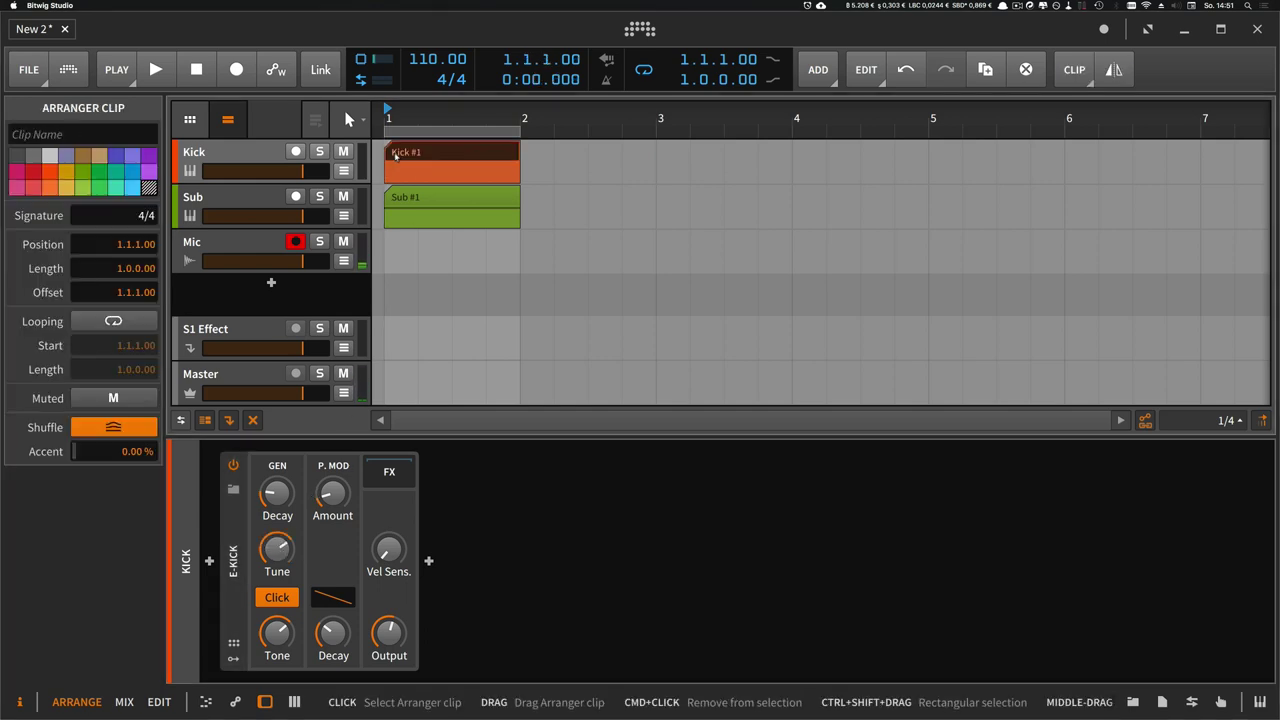
pyautogui.doubleClick(366, 500)
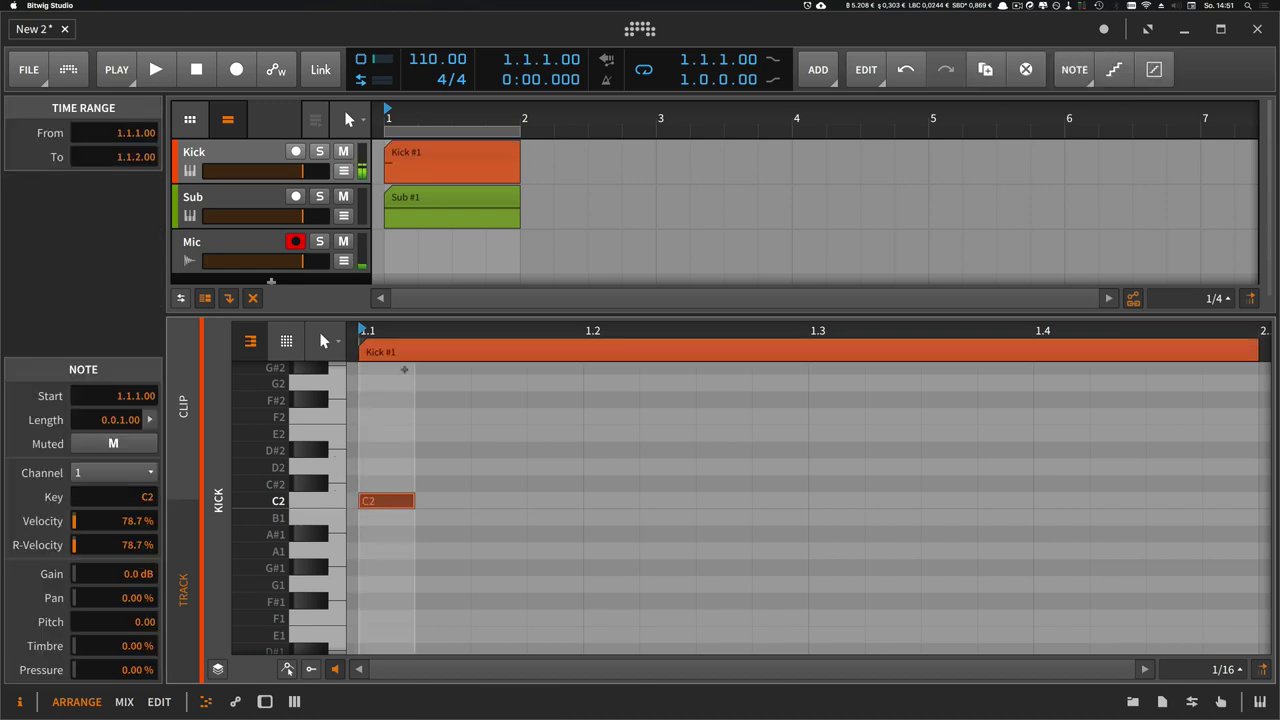
pyautogui.click(270, 158)
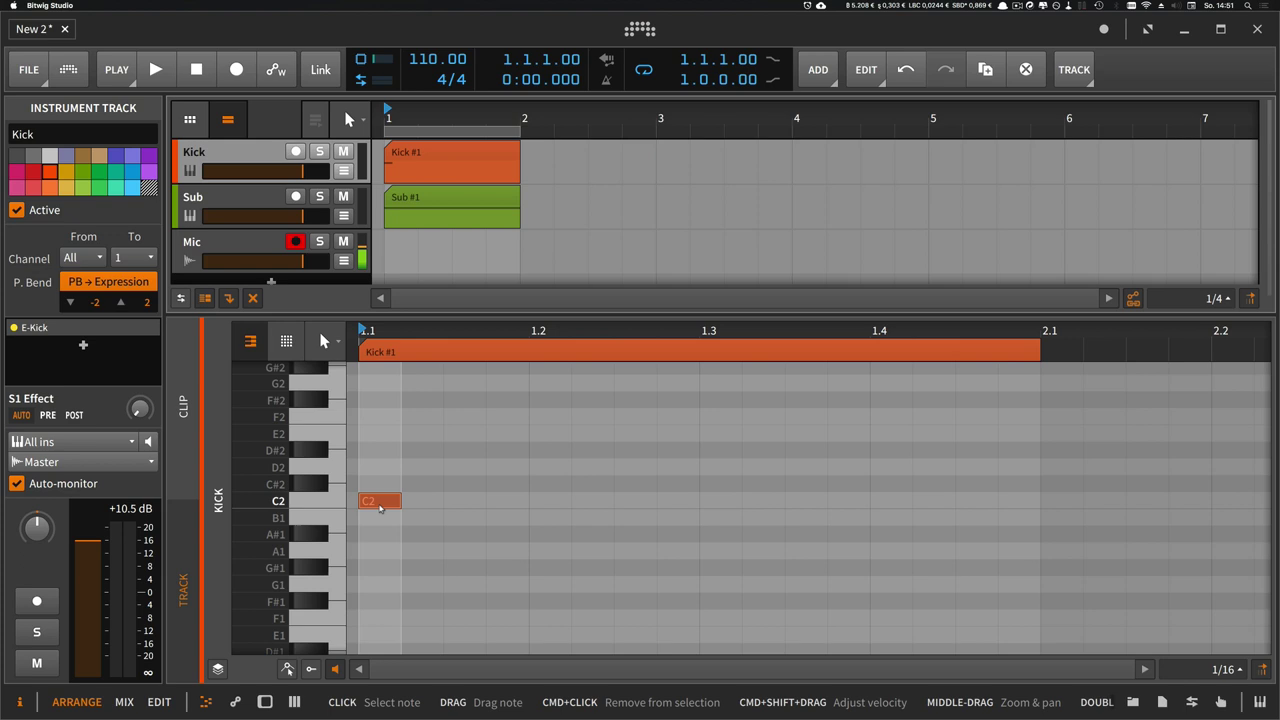
pyautogui.doubleClick(380, 550)
pyautogui.scroll(-5, 389, 523)
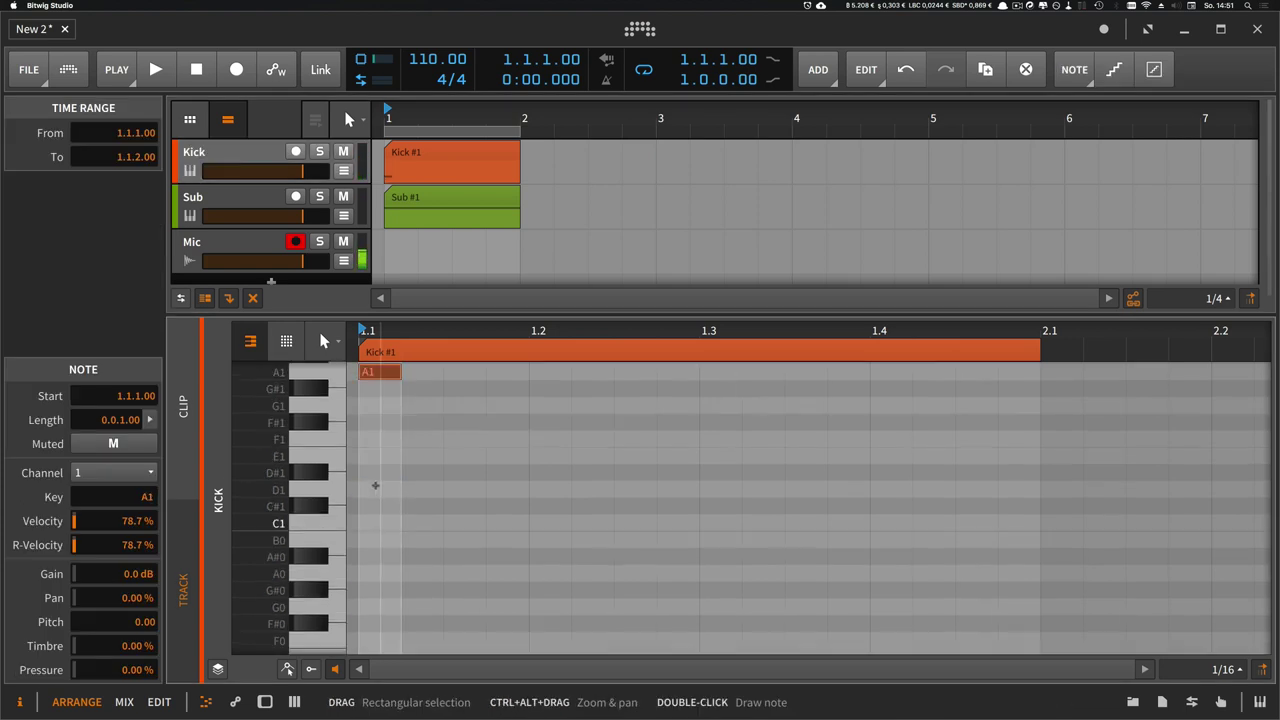
pyautogui.moveTo(375, 374); pyautogui.dragTo(378, 574)
pyautogui.scroll(-1, 380, 480)
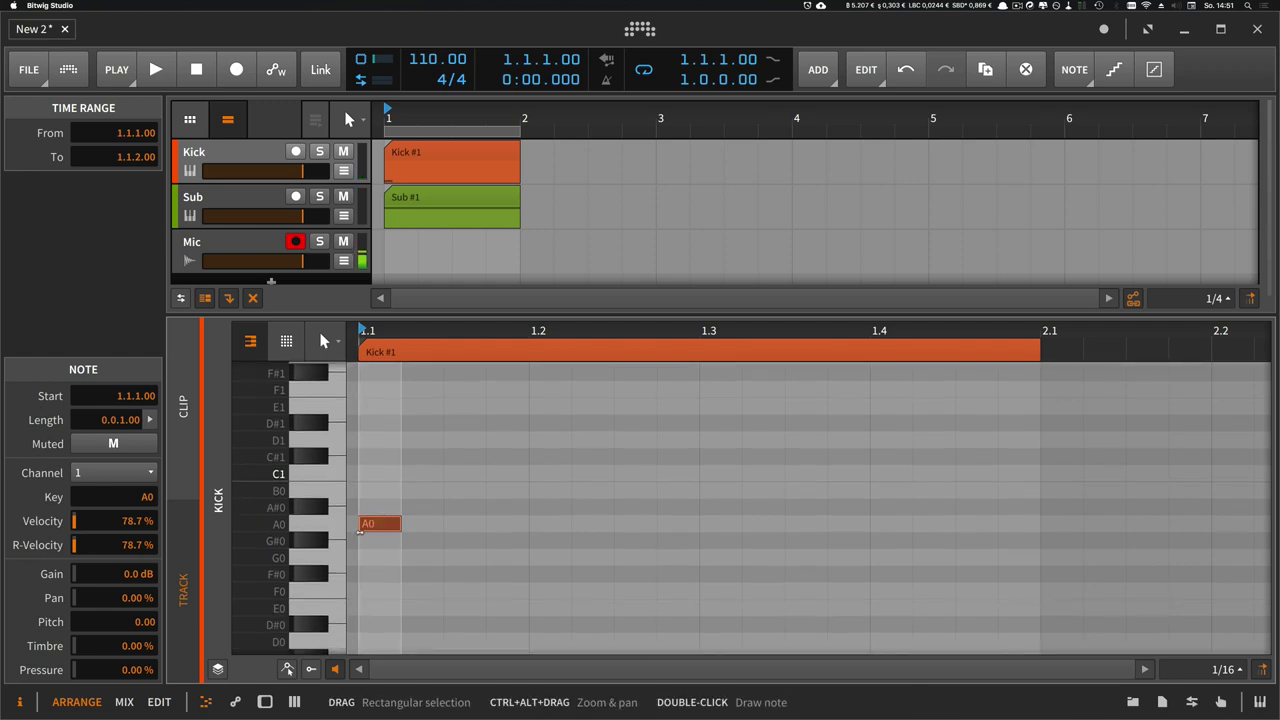
pyautogui.scroll(3, 382, 418)
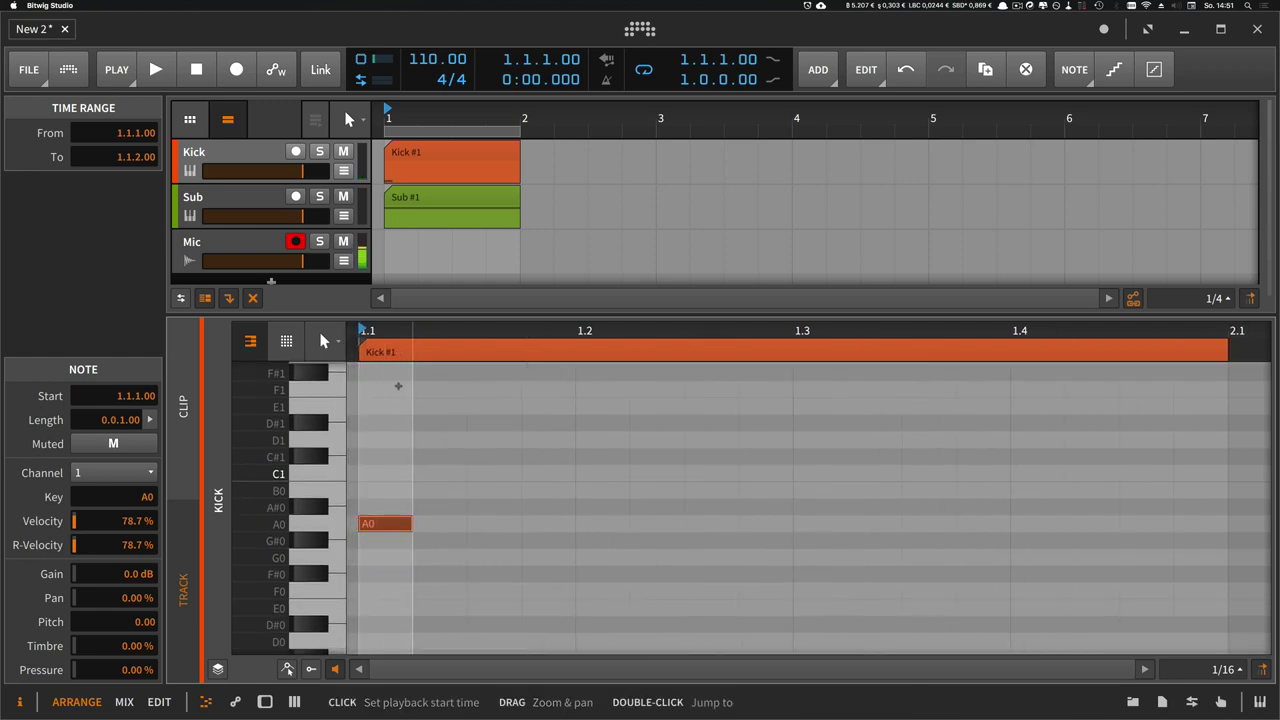
# Step: Return to the Kick track's devices and re-enter A0 as the E-Kick's Tune value
pyautogui.press('d')
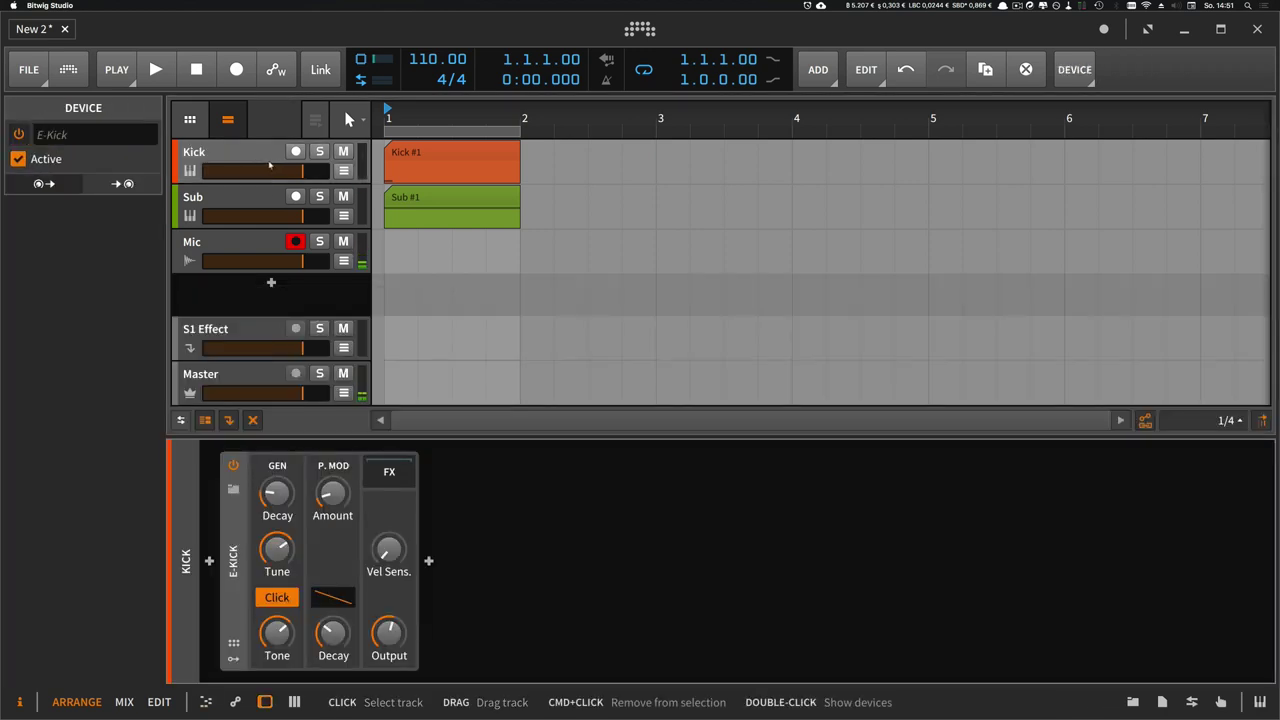
pyautogui.keyDown('super'); pyautogui.click(277, 549); pyautogui.keyUp('super')
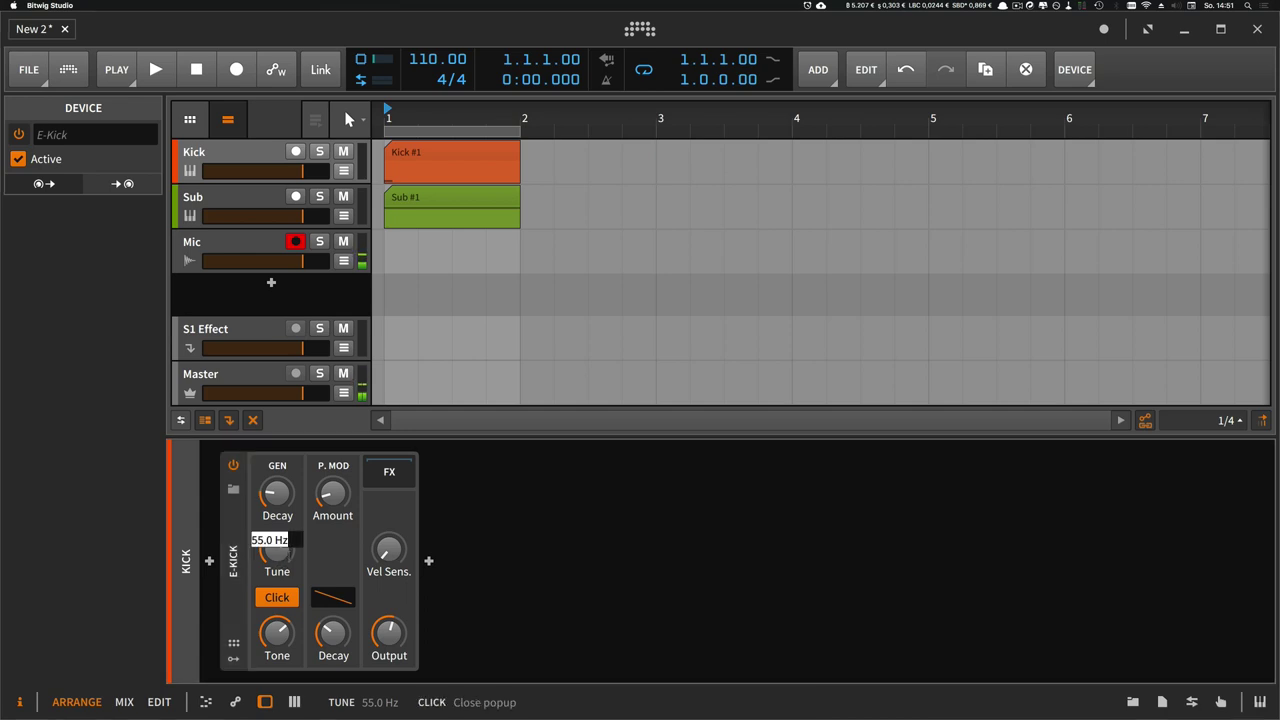
pyautogui.write('A0')
pyautogui.press('Return')
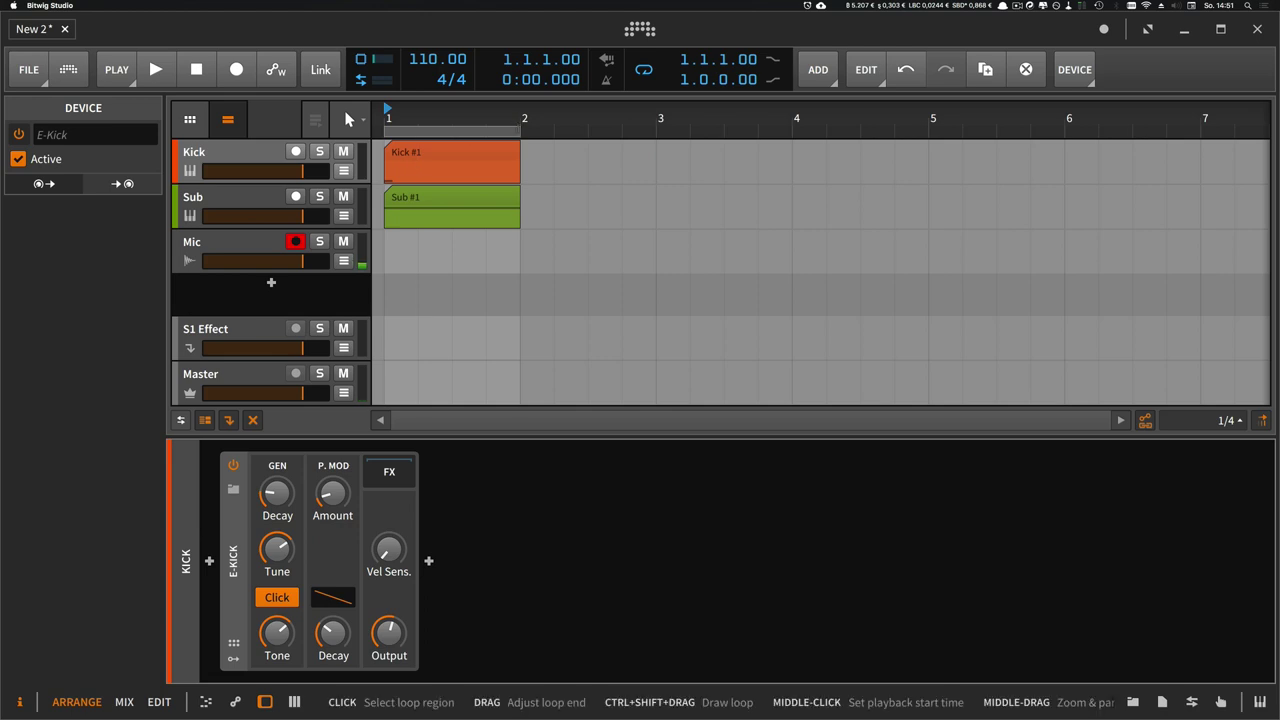
# Step: Shorten the loop region to one beat, start playback and raise the E-Kick's generator Decay
pyautogui.moveTo(517, 131); pyautogui.dragTo(422, 134)
pyautogui.press('space')
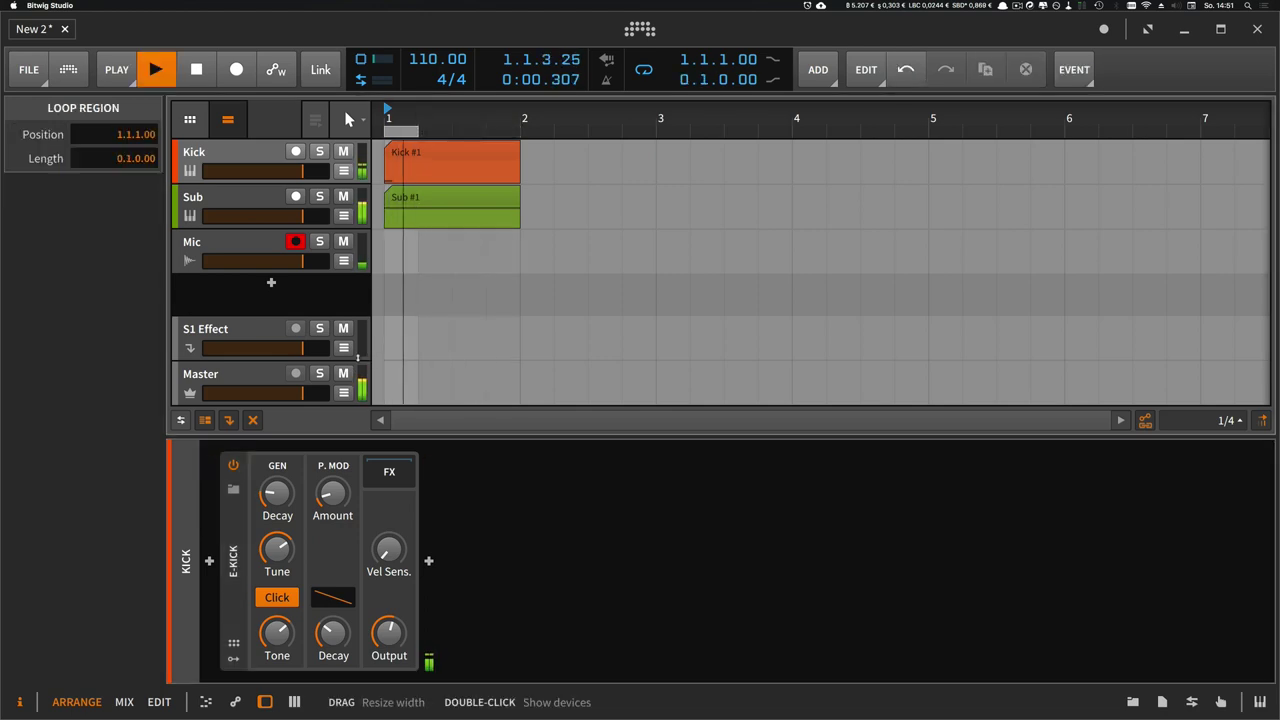
pyautogui.moveTo(277, 493); pyautogui.dragTo(277, 474)
# Step: Adjust the Phase-4's output level slightly on the Sub track
pyautogui.click(273, 205)
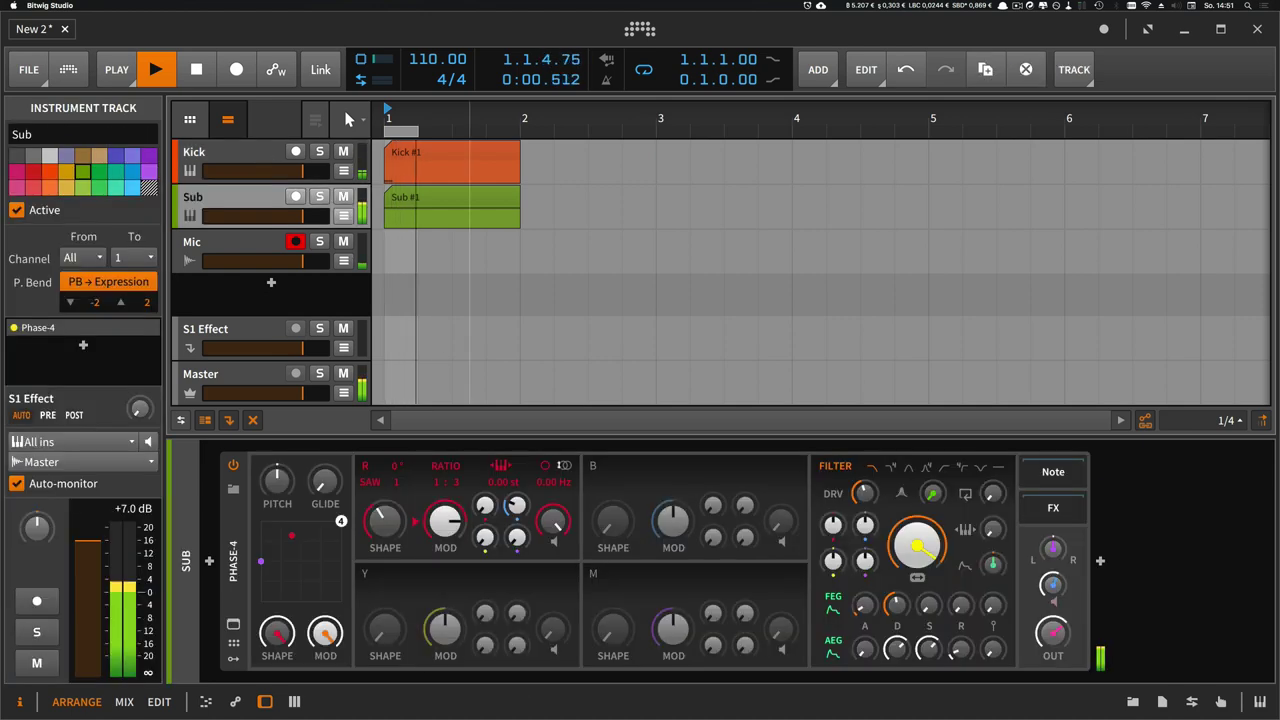
pyautogui.moveTo(1055, 631); pyautogui.dragTo(1055, 628)
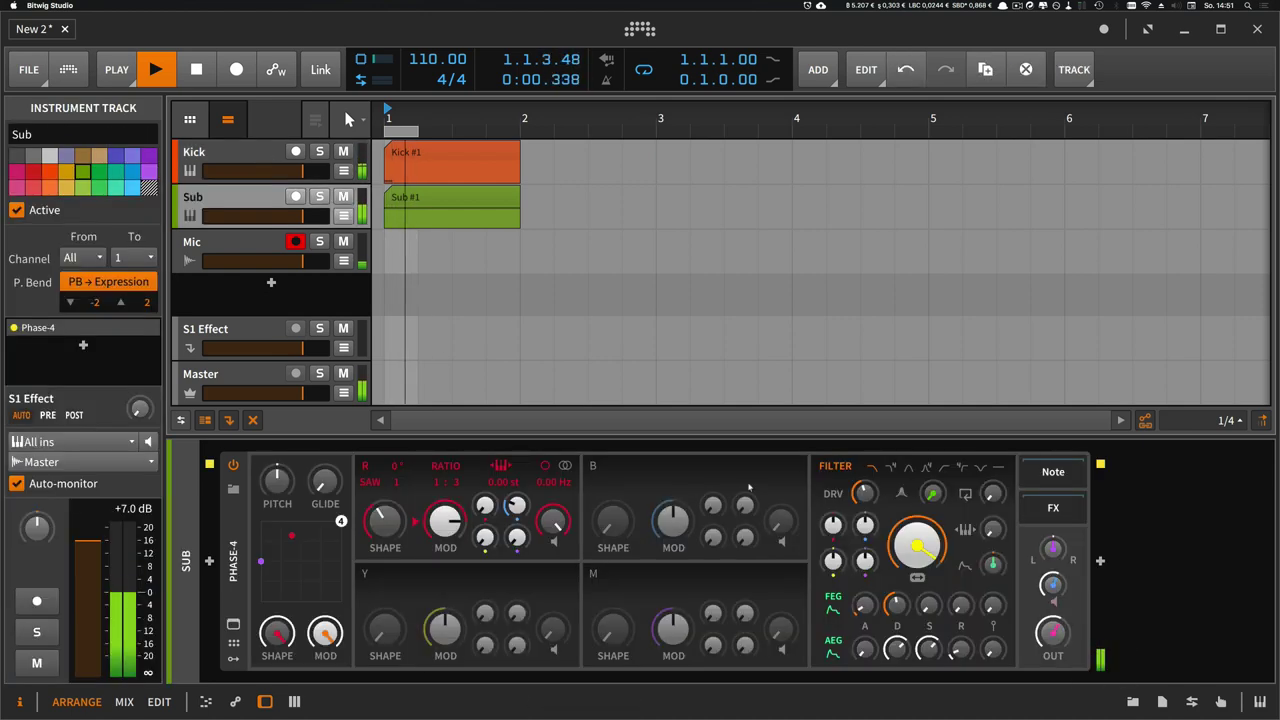
# Step: Return to the Kick track and bend the E-Kick's pitch modulation decay shape into a steep curve
pyautogui.click(271, 167)
pyautogui.press('space')
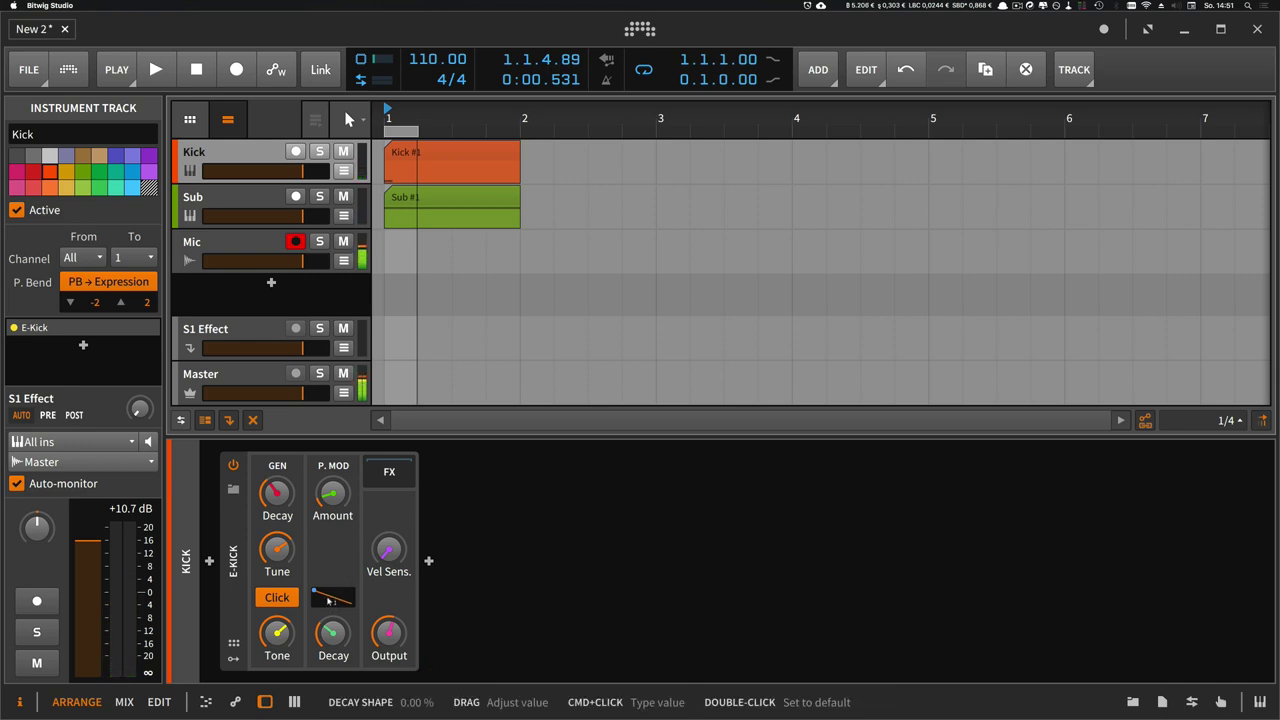
pyautogui.moveTo(329, 600); pyautogui.dragTo(328, 632)
pyautogui.press('space')
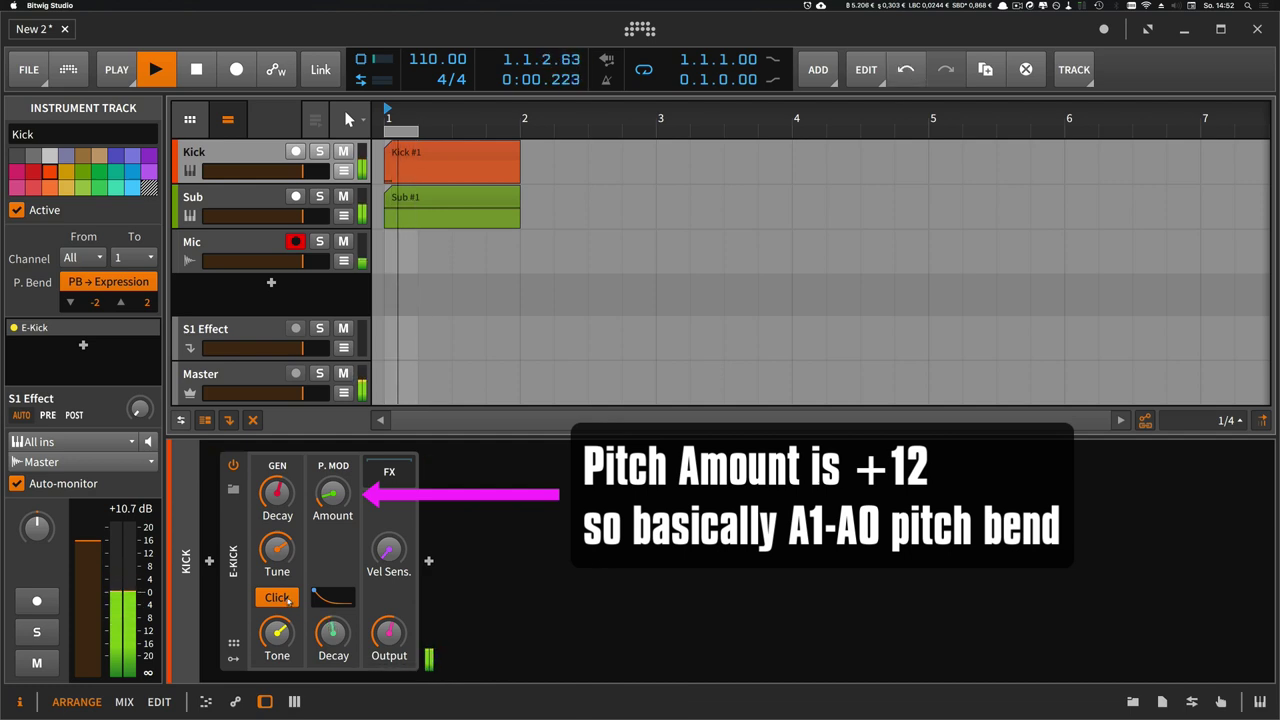
# Step: Stop playback and tune the E-Kick's Tone frequency to an A note
pyautogui.press('space')
pyautogui.keyDown('super'); pyautogui.click(287, 643); pyautogui.keyUp('super')
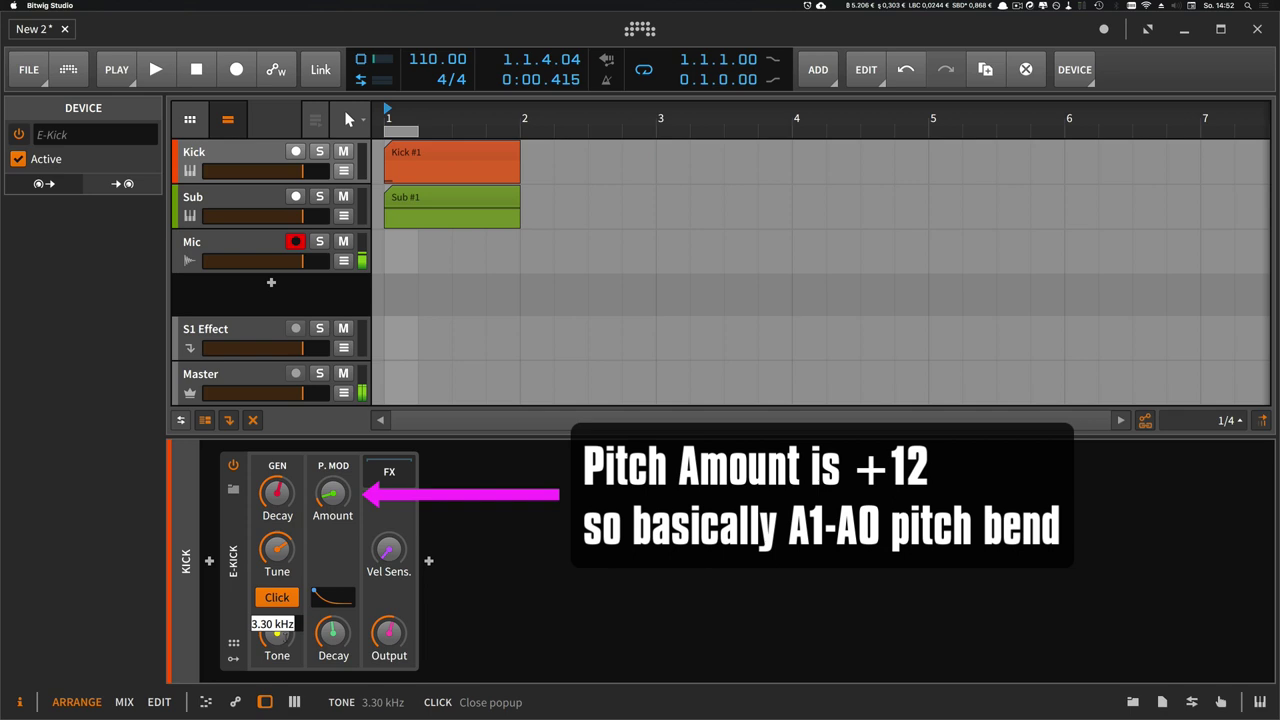
pyautogui.write('A')
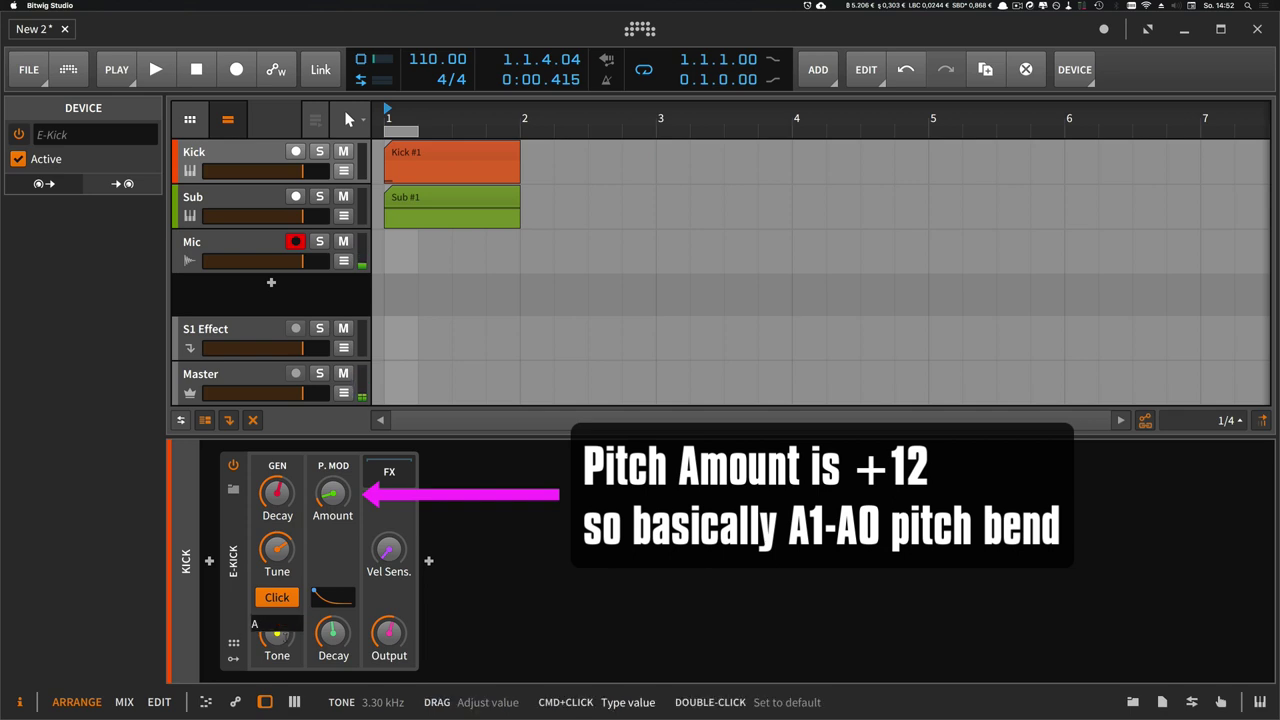
pyautogui.write('0')
pyautogui.press('Return')
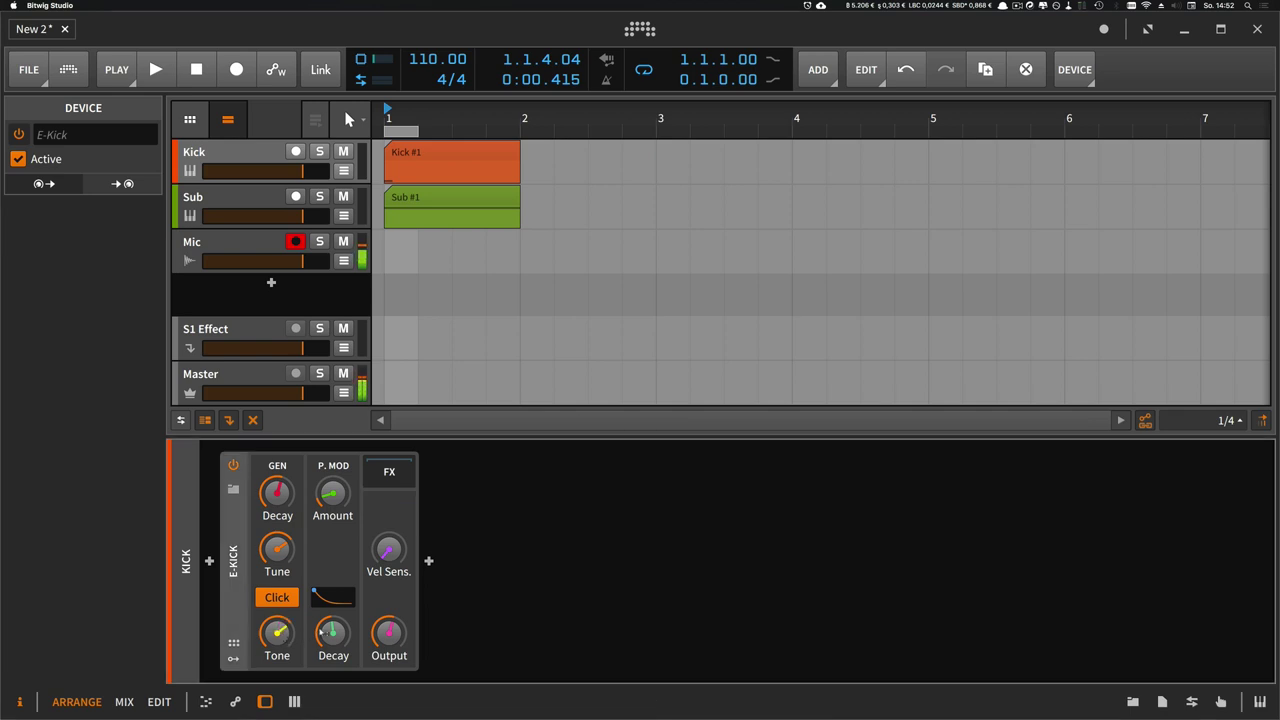
# Step: Fine-tune the E-Kick's pitch and generator Decay during looped playback and reduce its Output to -12.3 dB
pyautogui.press('space')
pyautogui.moveTo(333, 640)
pyautogui.mouseDown()
pyautogui.moveTo(333, 662)
pyautogui.moveTo(333, 620)
pyautogui.moveTo(333, 637)
pyautogui.mouseUp()
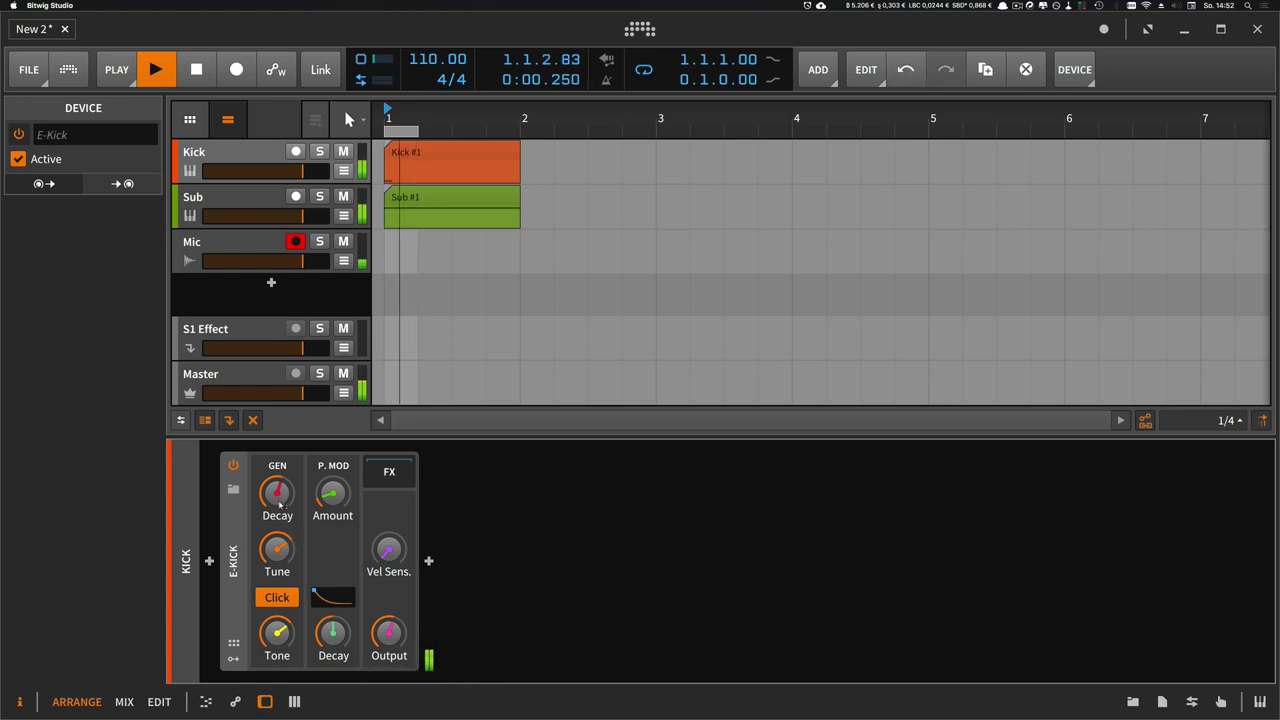
pyautogui.moveTo(277, 497); pyautogui.dragTo(277, 492)
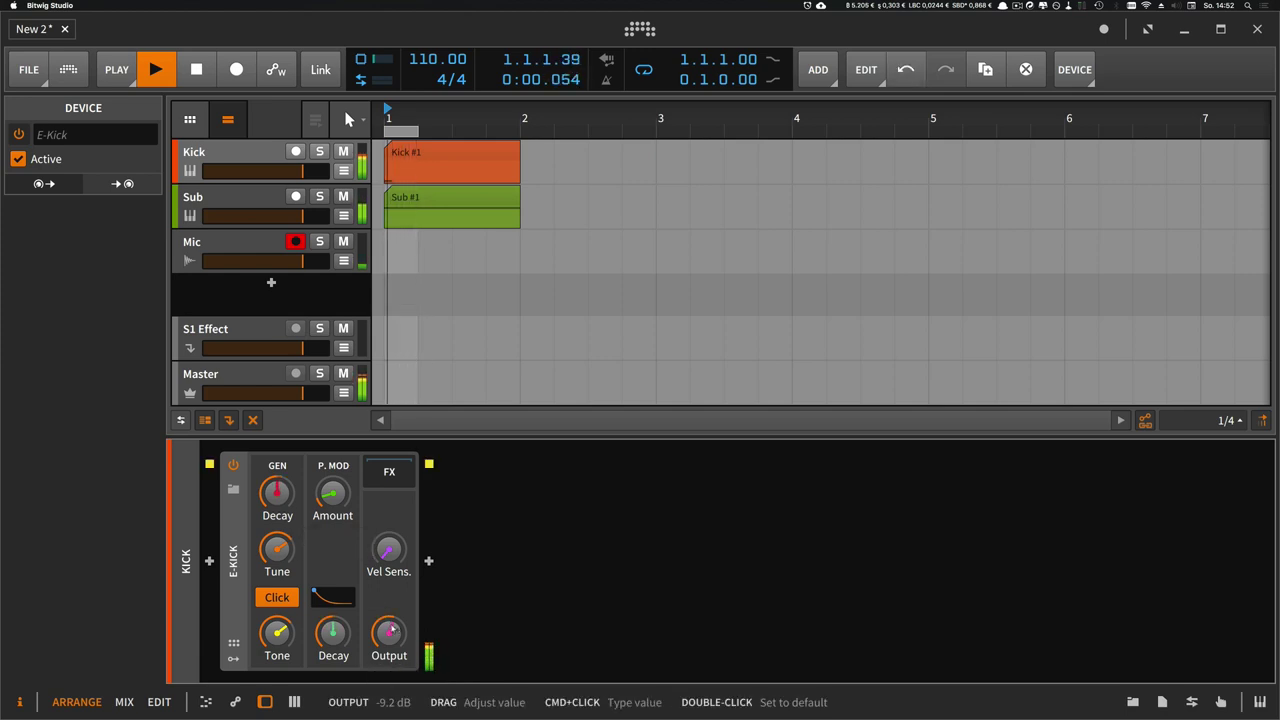
pyautogui.moveTo(389, 632); pyautogui.dragTo(395, 632)
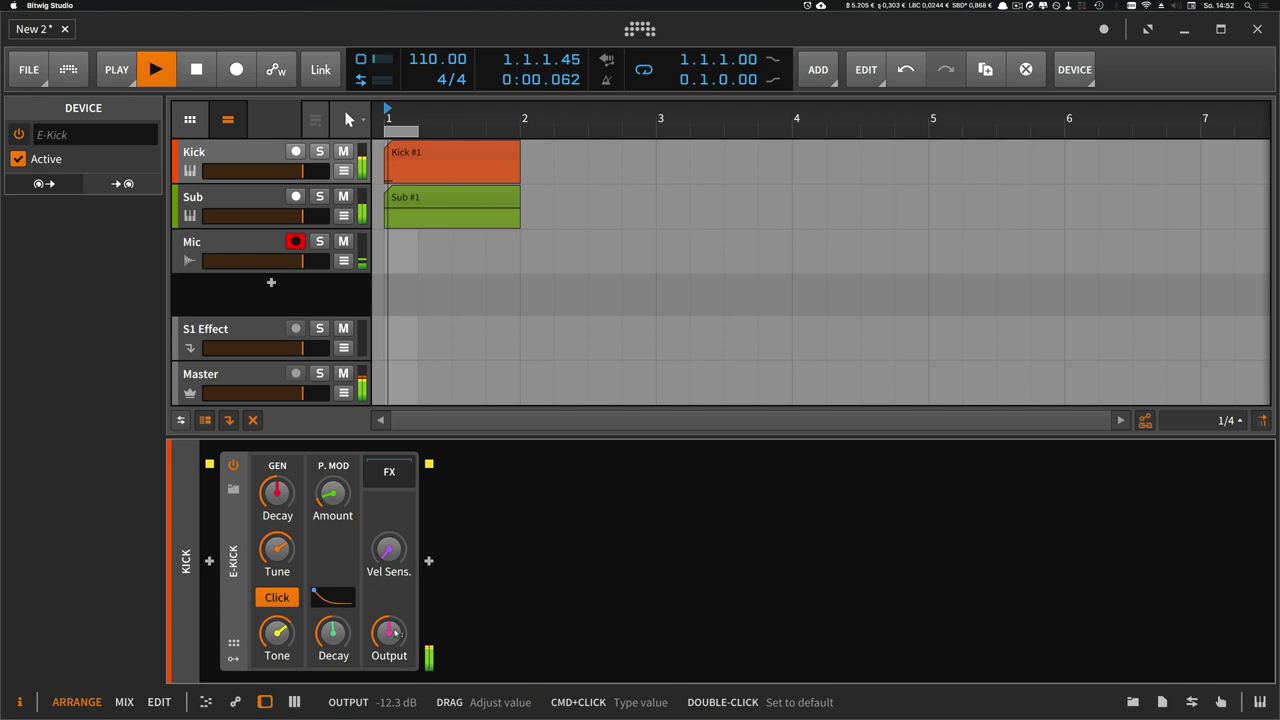
pyautogui.moveTo(333, 632); pyautogui.dragTo(327, 603)
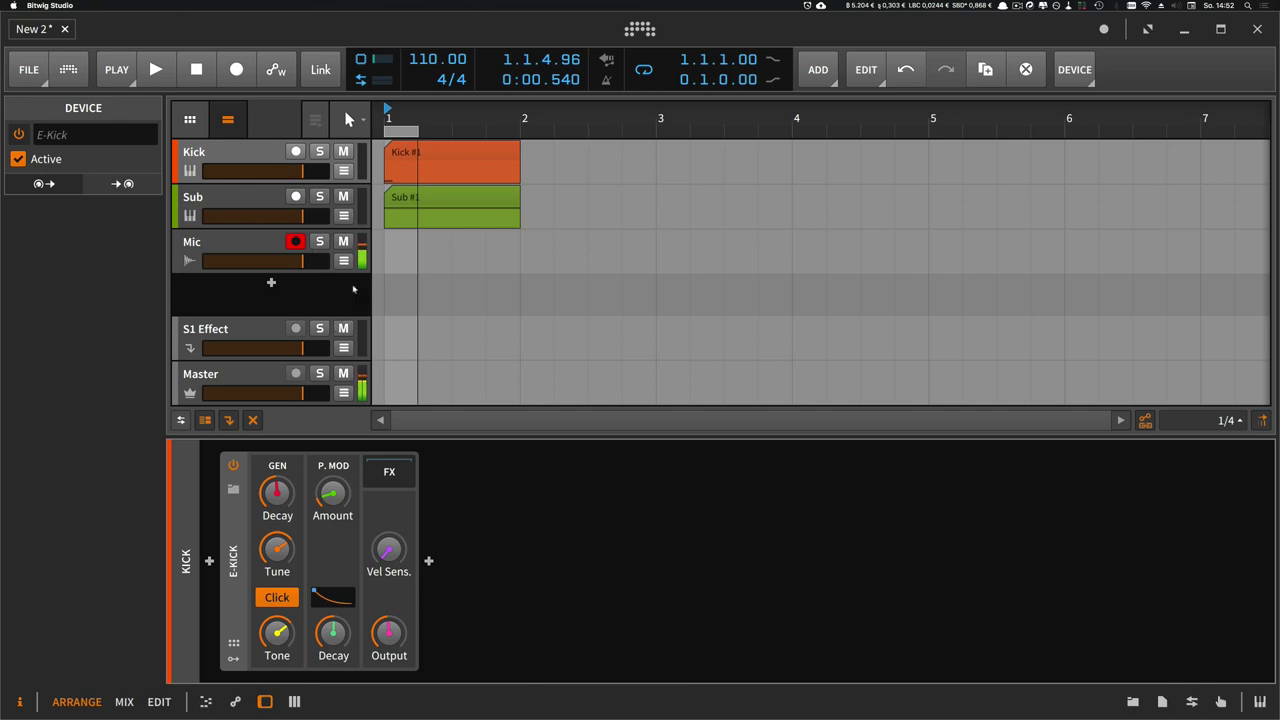
# Step: Insert an EQ-2 after the E-Kick and lower the E-Kick's Output
pyautogui.click(429, 561)
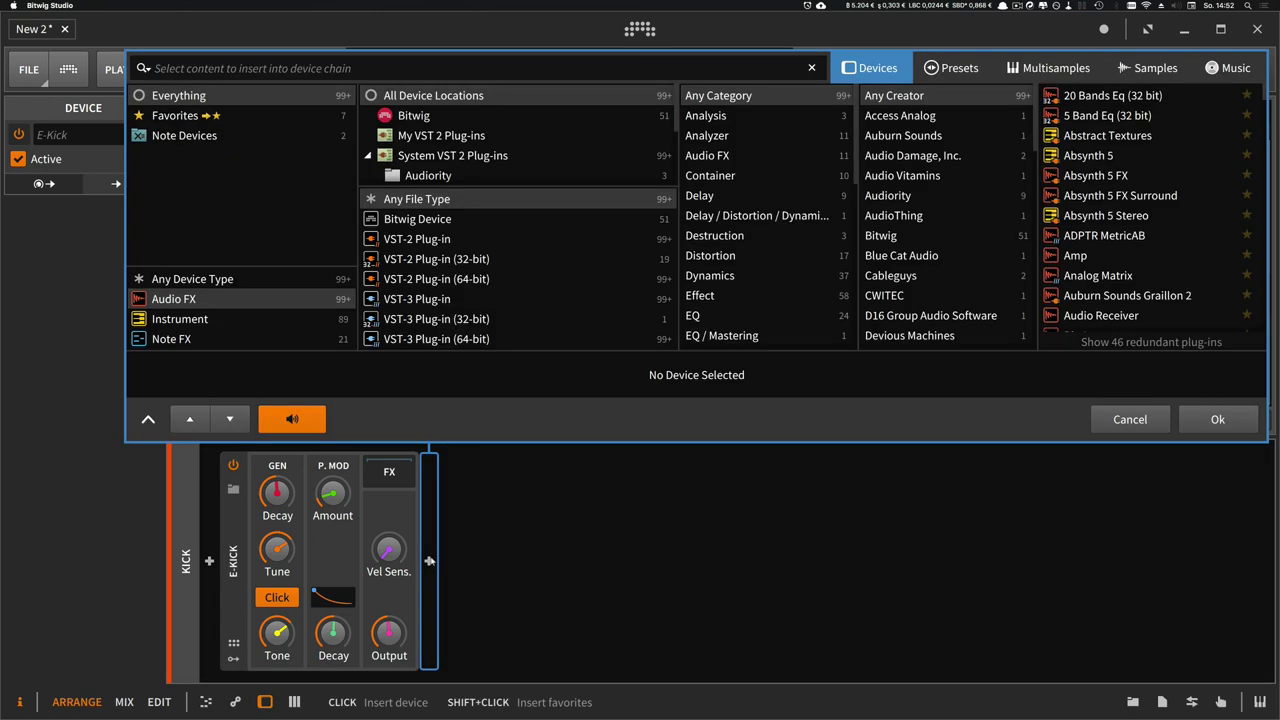
pyautogui.write('eq')
pyautogui.press('Down')
pyautogui.press('Return')
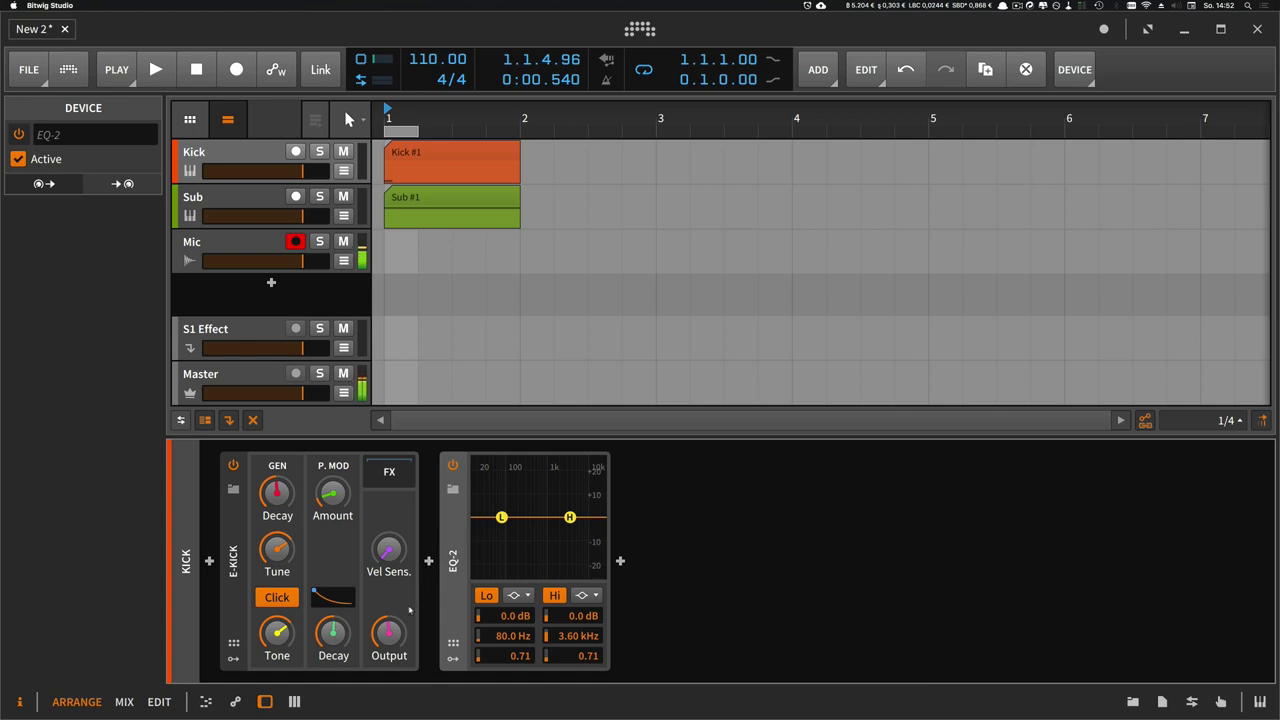
pyautogui.moveTo(394, 631); pyautogui.dragTo(389, 632)
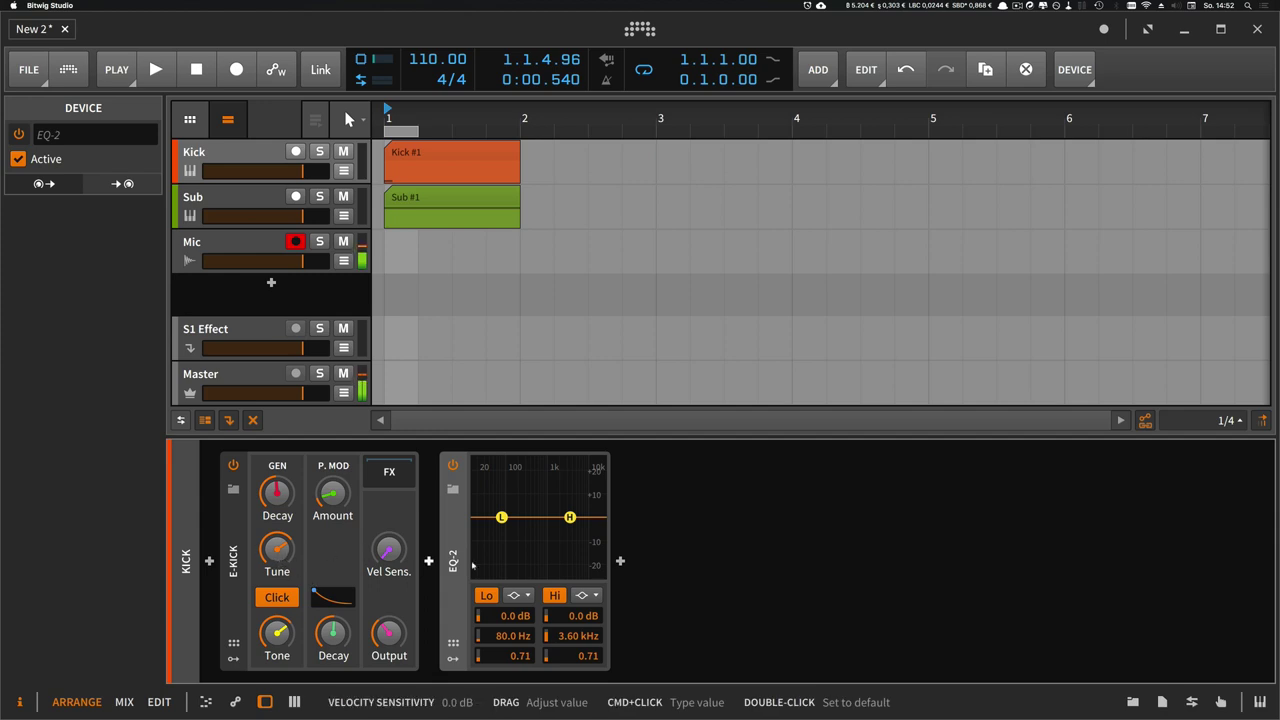
# Step: Set the EQ-2's Lo band to the note A1, boost it by 7.1 dB and audition the result
pyautogui.keyDown('super'); pyautogui.click(512, 634); pyautogui.keyUp('super')
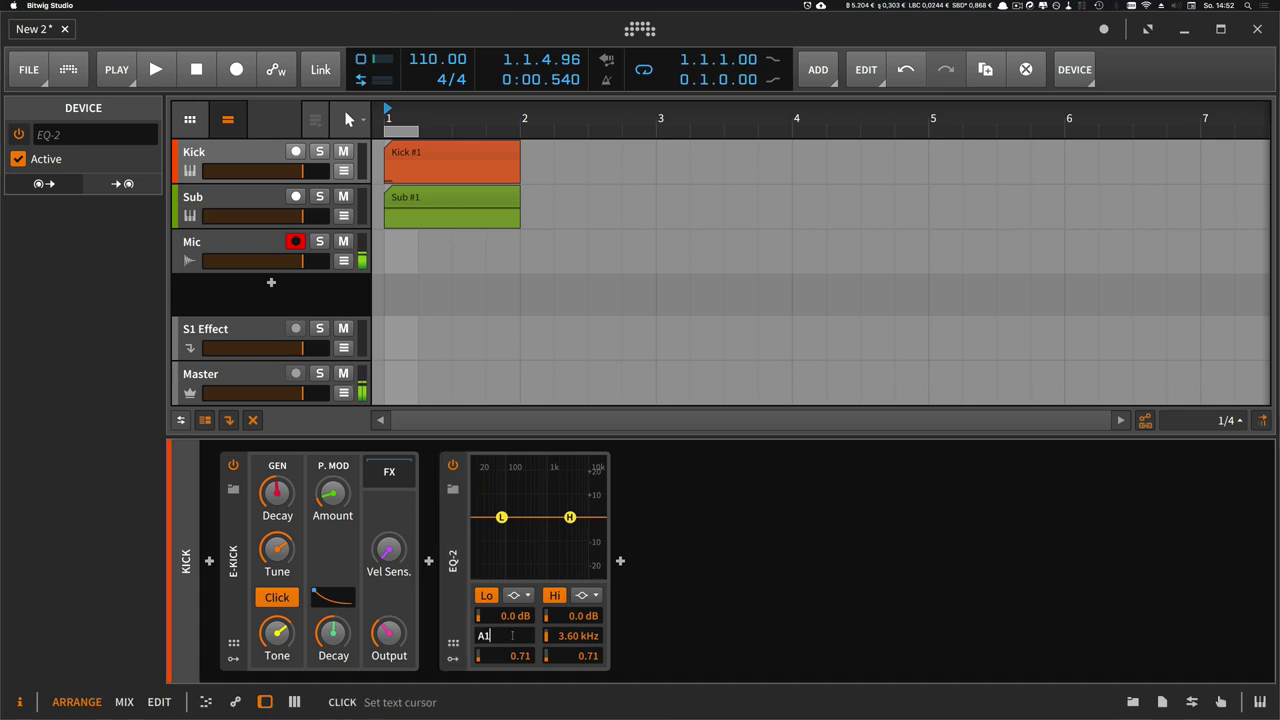
pyautogui.press('Return')
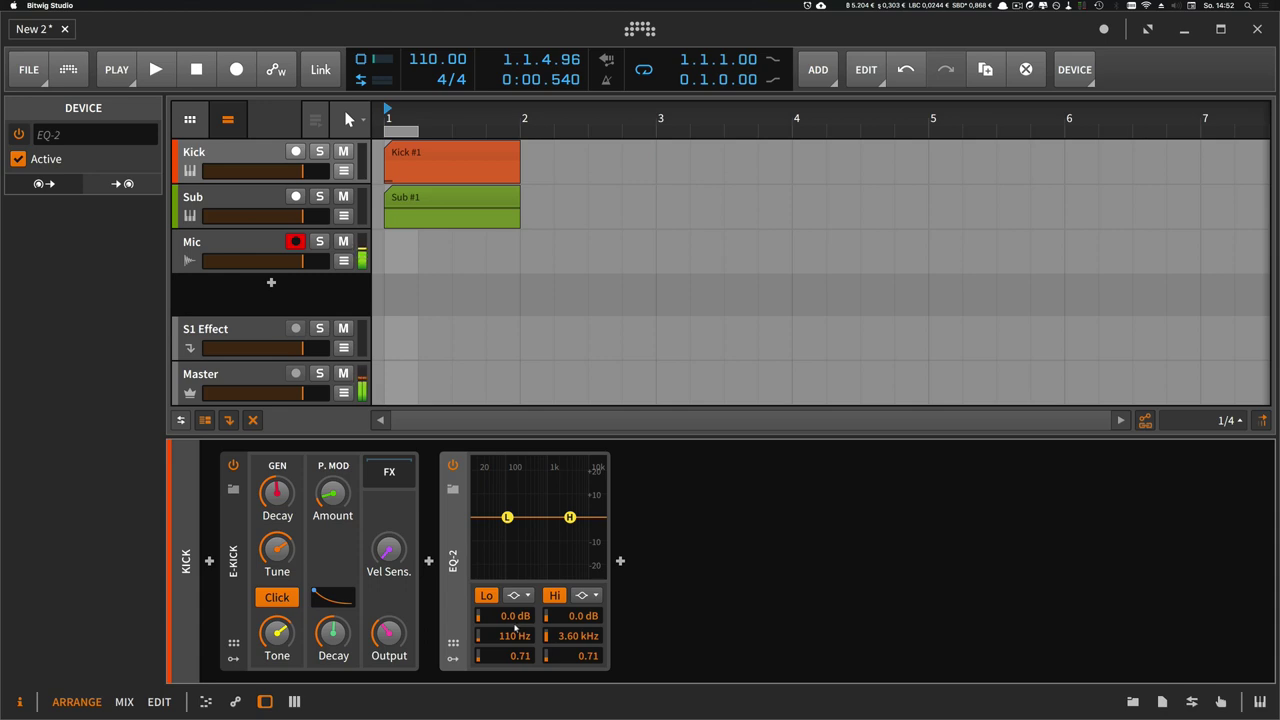
pyautogui.moveTo(515, 617)
pyautogui.mouseDown()
pyautogui.moveTo(515, 571)
pyautogui.moveTo(514, 621)
pyautogui.mouseUp()
pyautogui.press('space')
pyautogui.press('space')
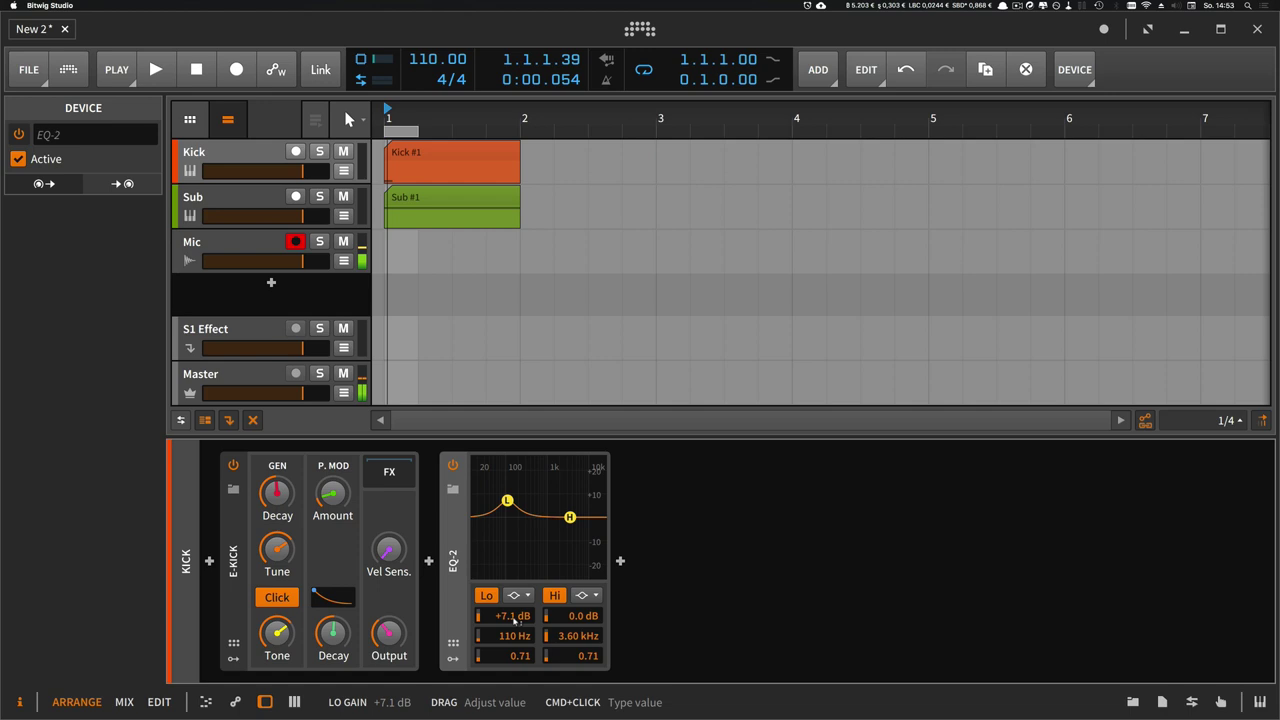
# Step: Try 55 Hz and an A note at 220 Hz as the EQ-2's Lo frequency
pyautogui.keyDown('super'); pyautogui.click(512, 638); pyautogui.keyUp('super')
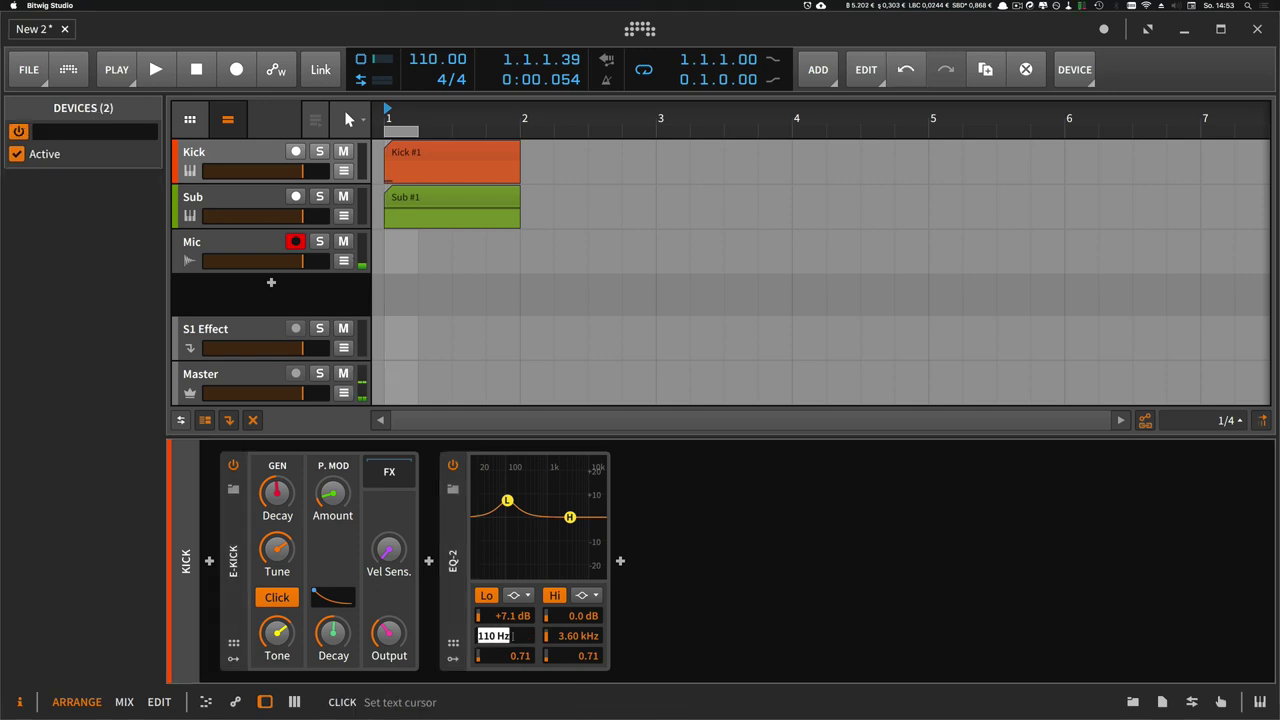
pyautogui.write('55')
pyautogui.press('Return')
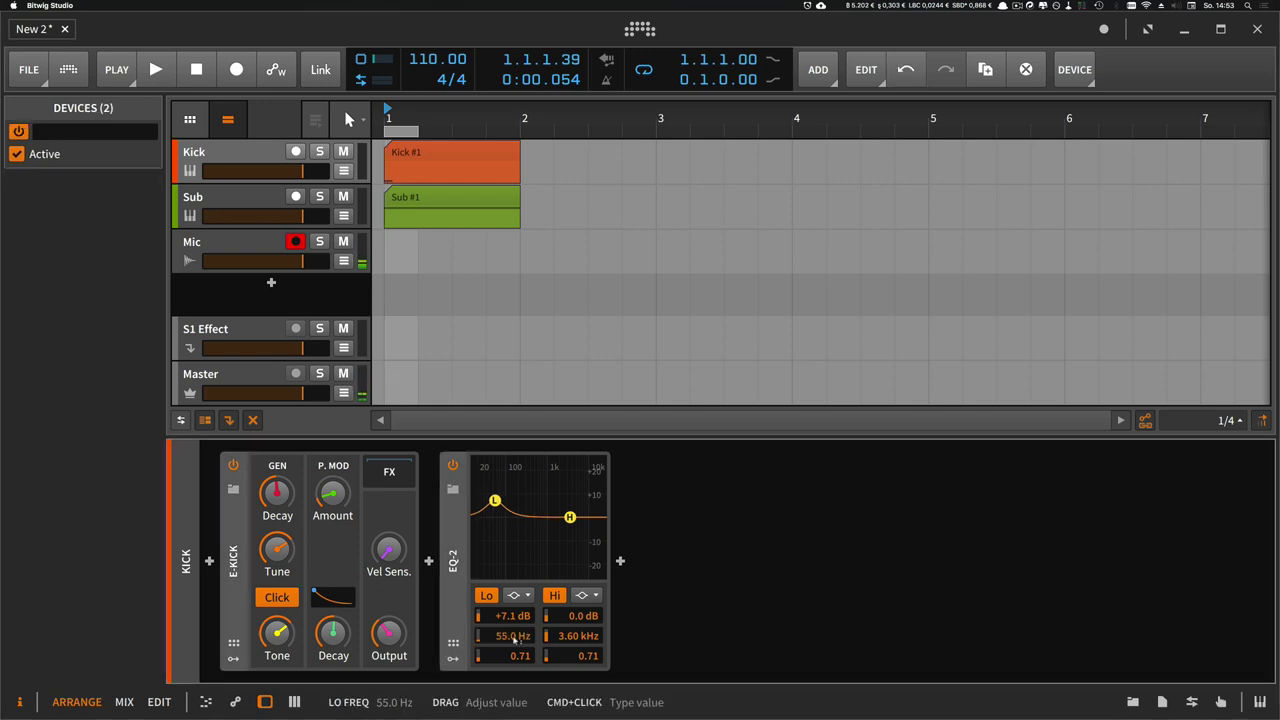
pyautogui.keyDown('super'); pyautogui.click(512, 636); pyautogui.keyUp('super')
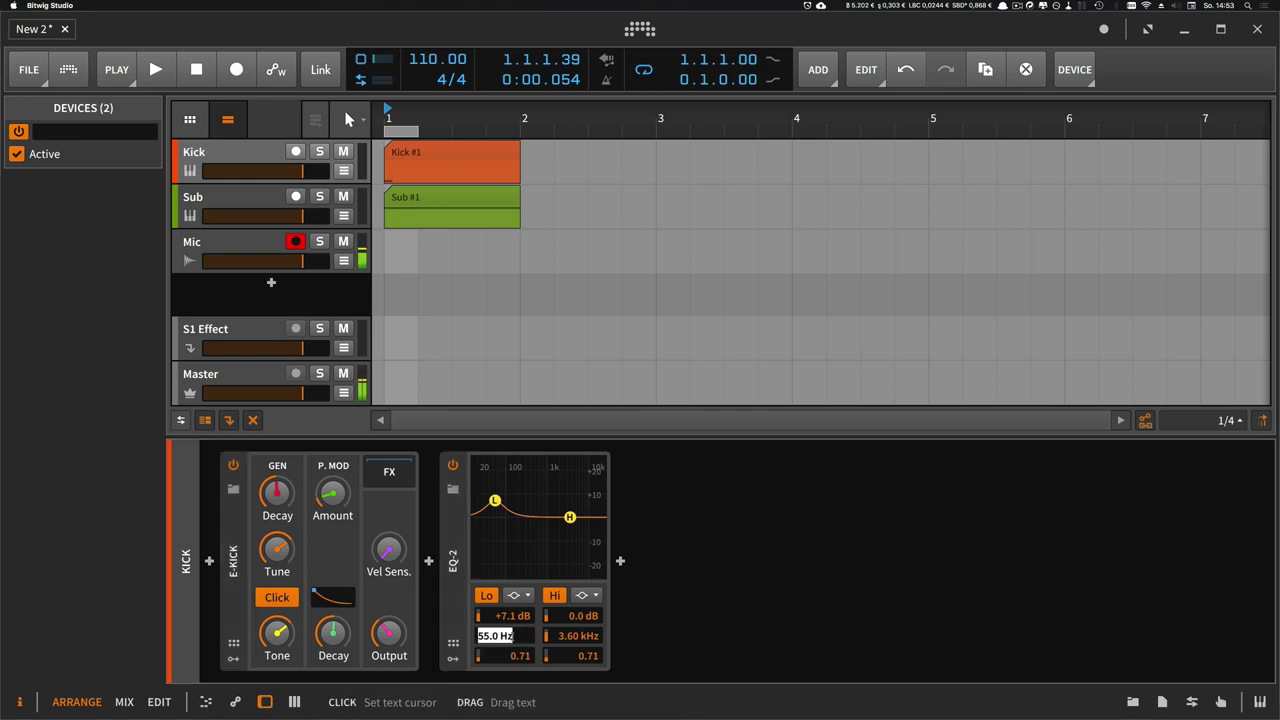
pyautogui.write('a')
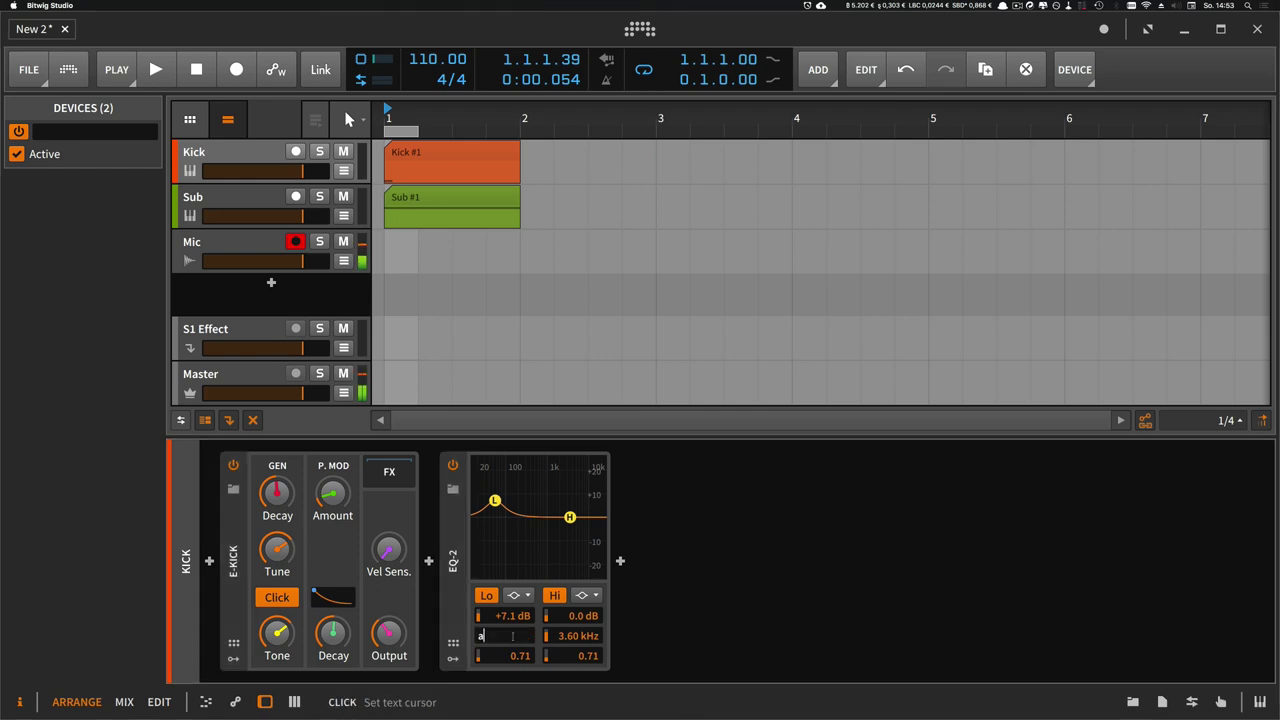
pyautogui.press('Return')
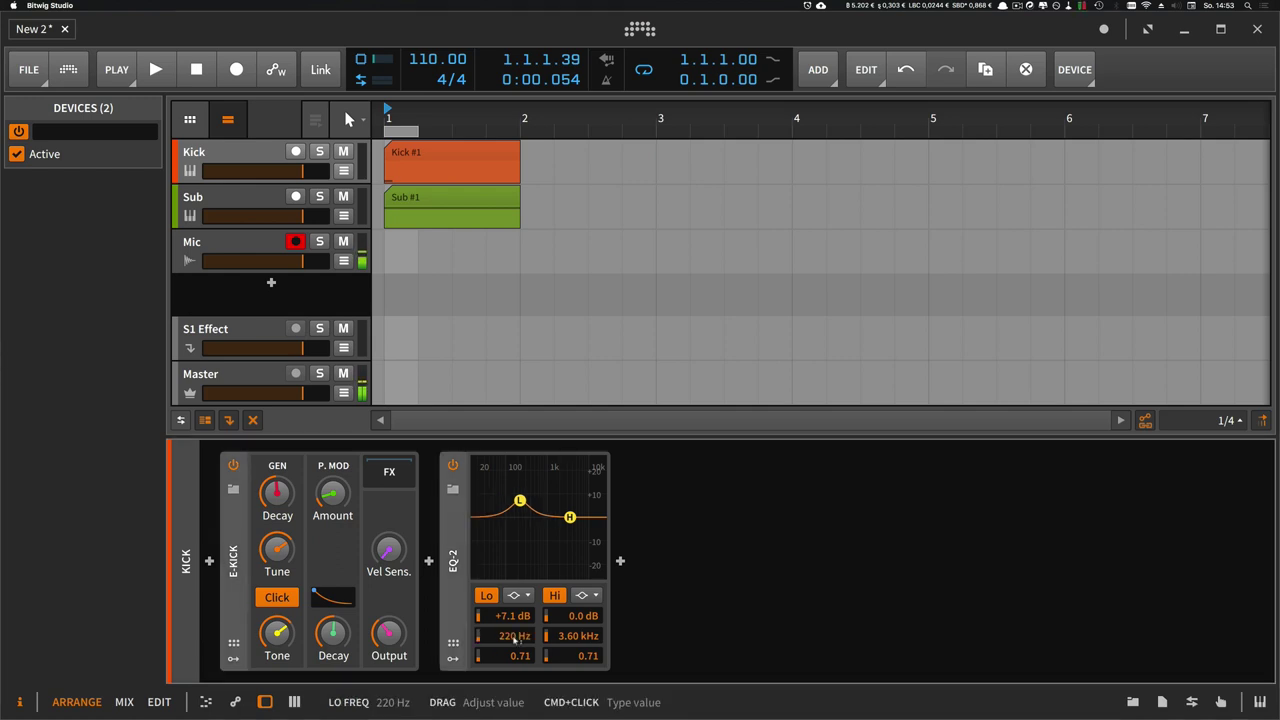
# Step: Try several C notes, including C0 and C2, as the EQ-2's Lo frequency
pyautogui.keyDown('super'); pyautogui.click(514, 637); pyautogui.keyUp('super')
pyautogui.write('c')
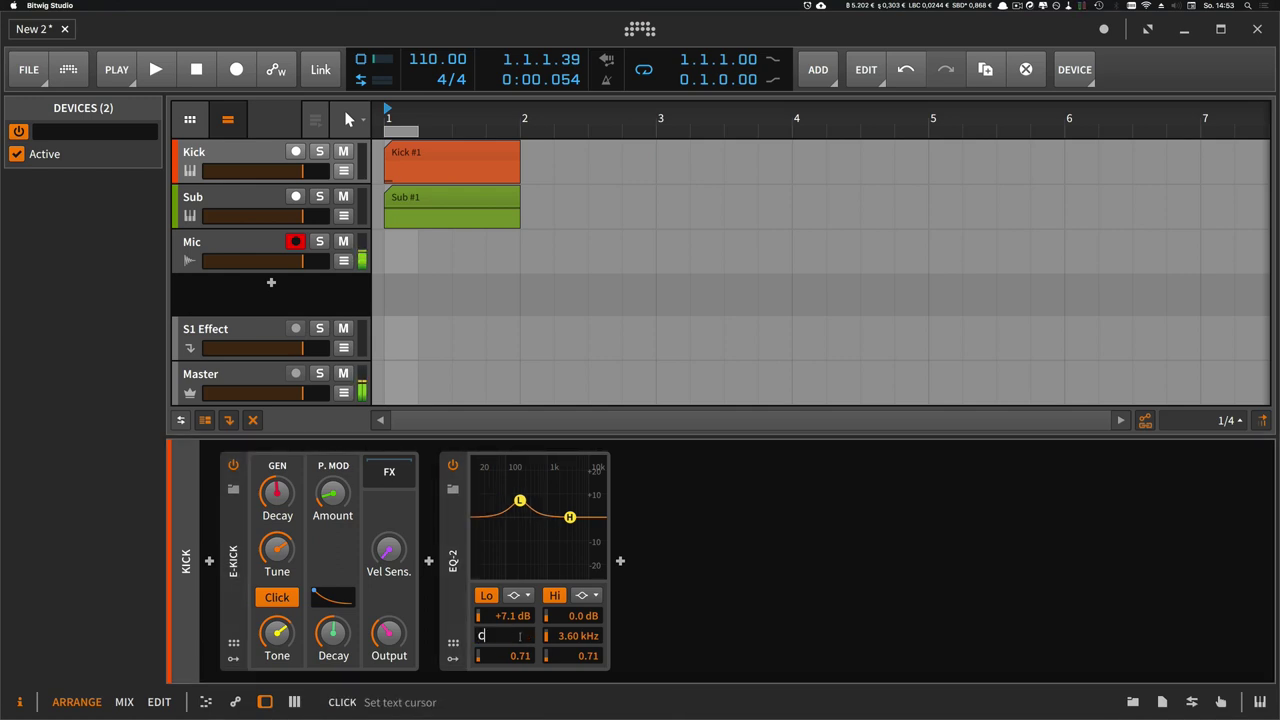
pyautogui.write('0')
pyautogui.press('Return')
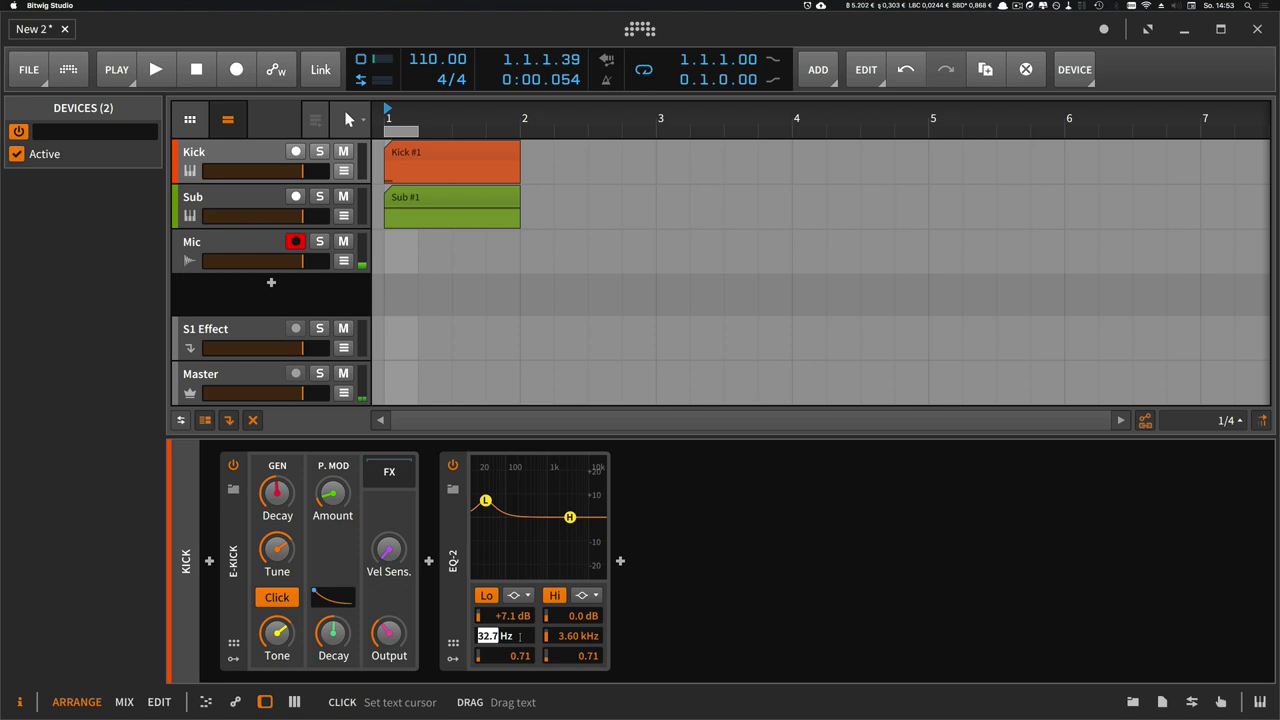
pyautogui.write('c')
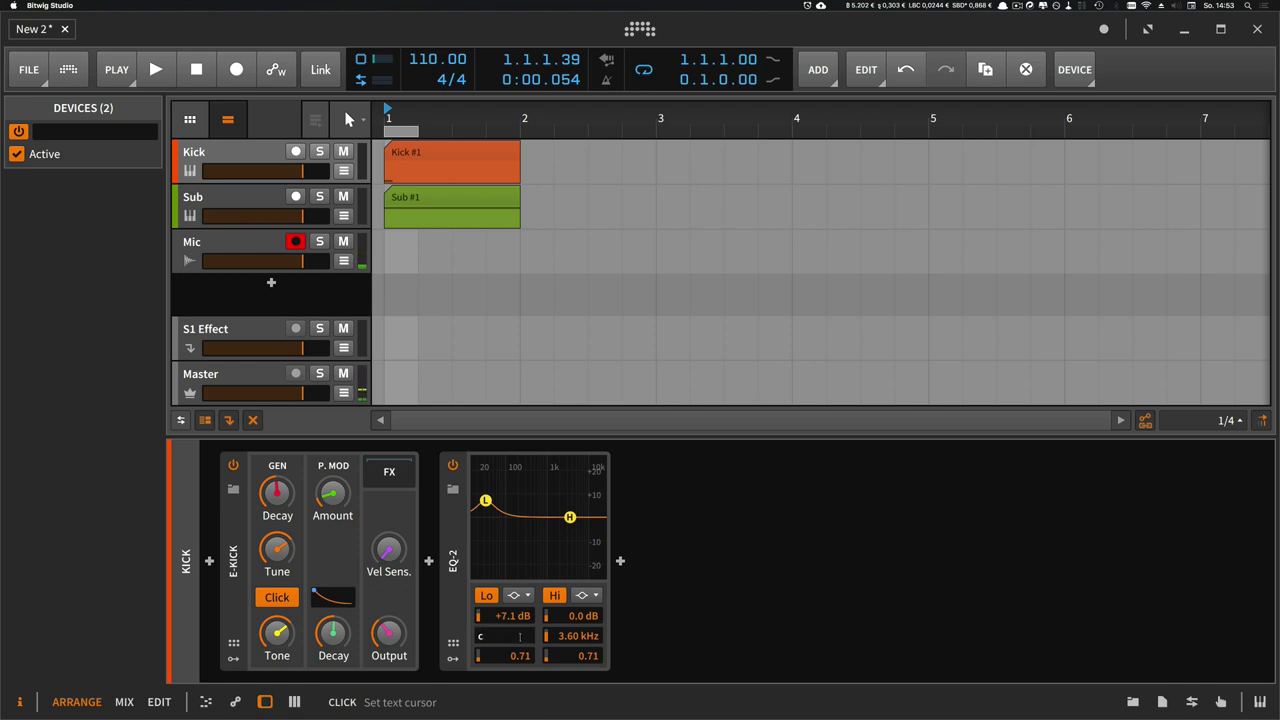
pyautogui.write('22')
pyautogui.press('Return')
pyautogui.keyDown('super'); pyautogui.click(500, 636); pyautogui.keyUp('super')
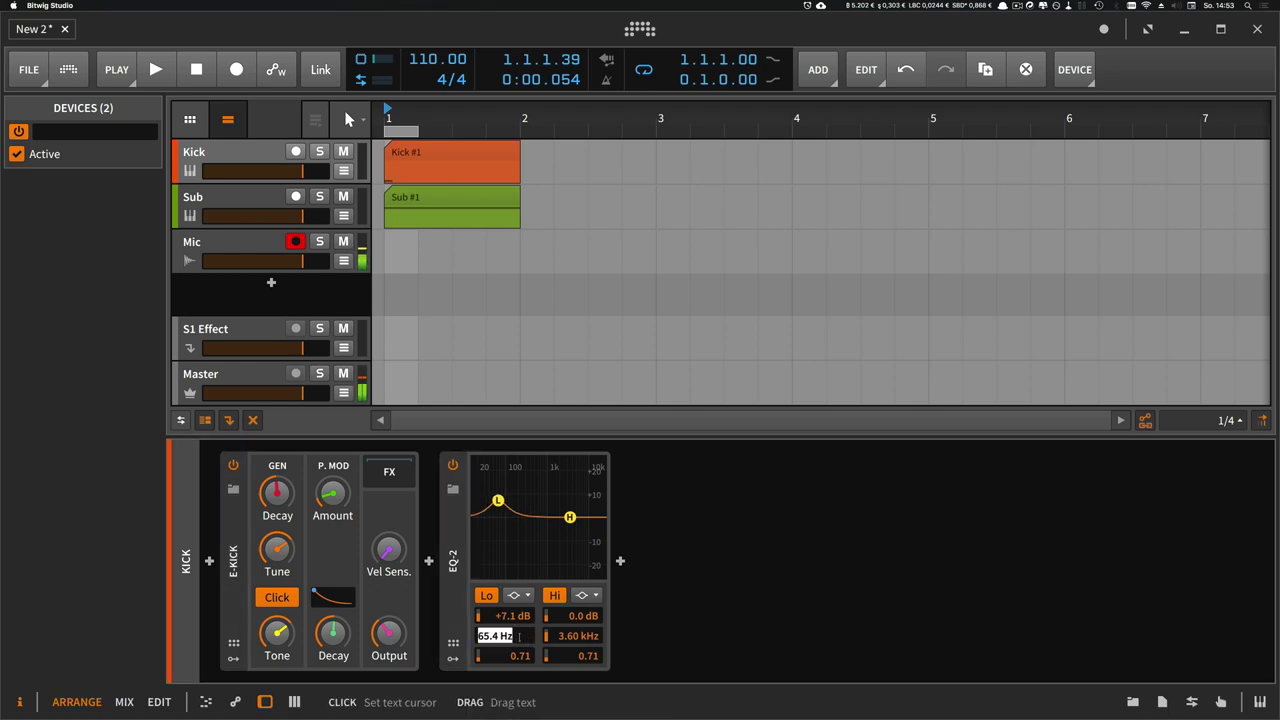
pyautogui.write('C2')
pyautogui.press('Return')
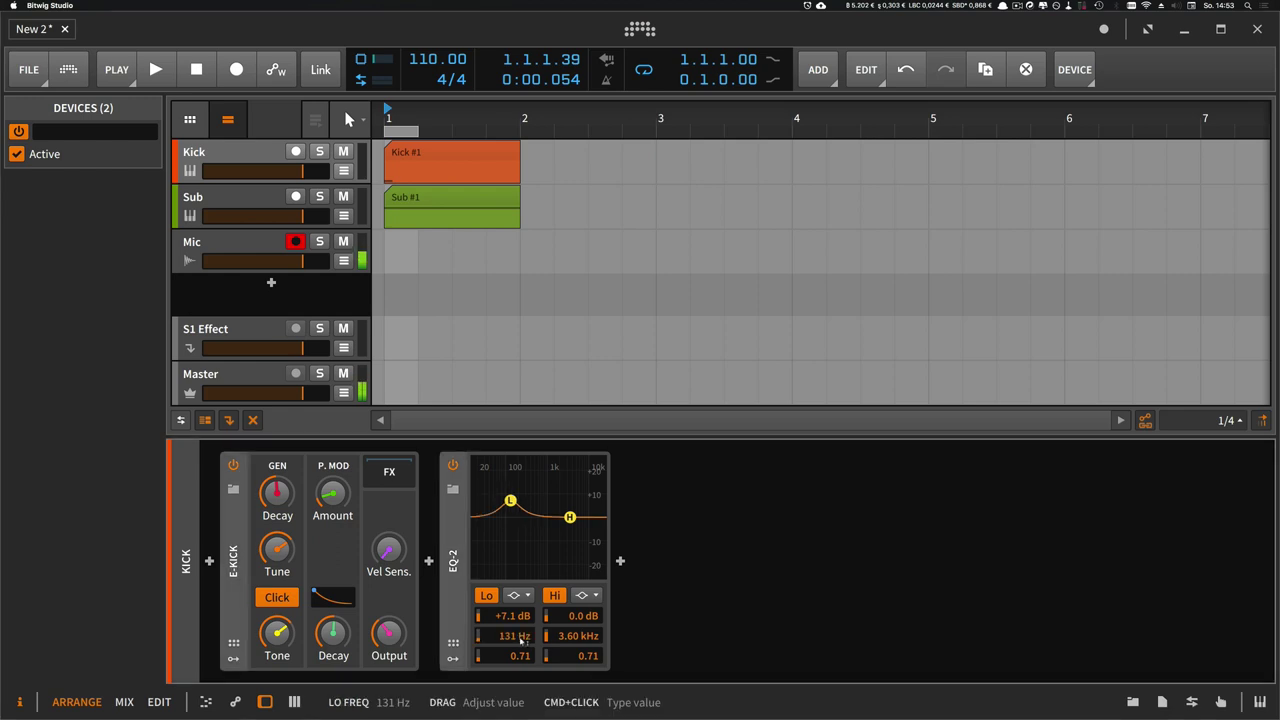
# Step: Set the EQ-2's Lo frequency to the note A1 and briefly play the loop to check it
pyautogui.keyDown('super'); pyautogui.click(519, 638); pyautogui.keyUp('super')
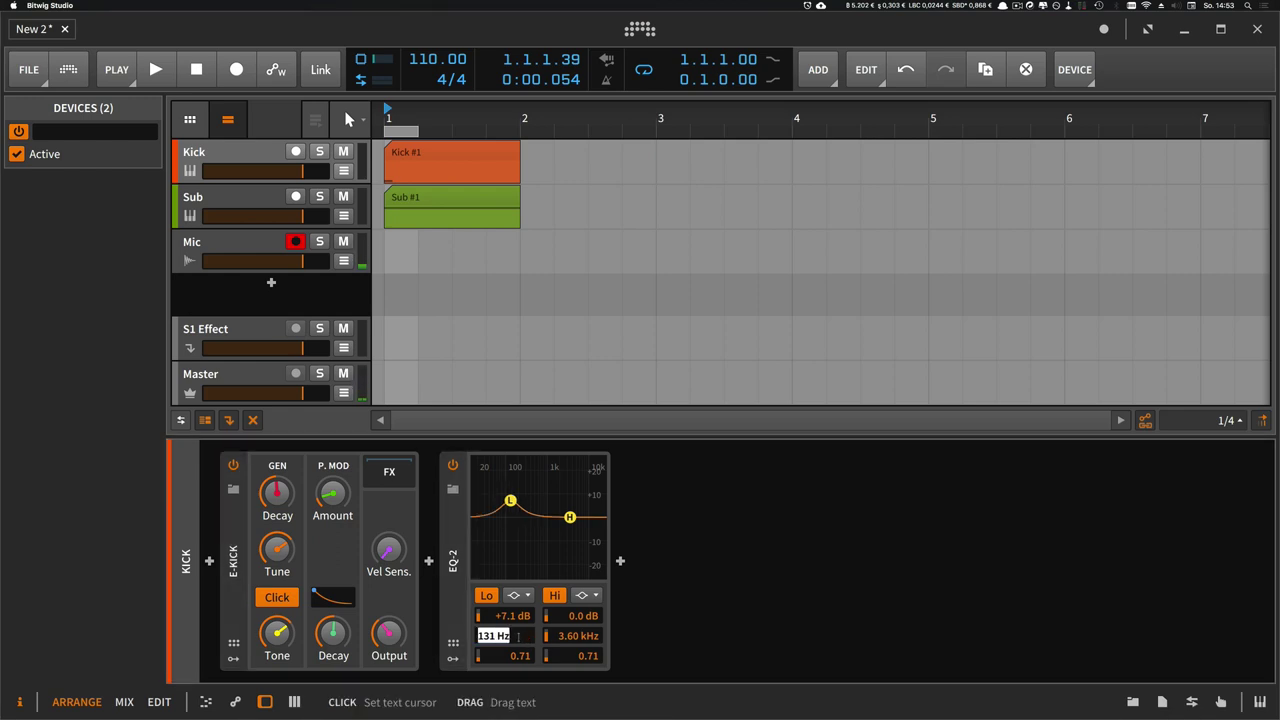
pyautogui.write('C')
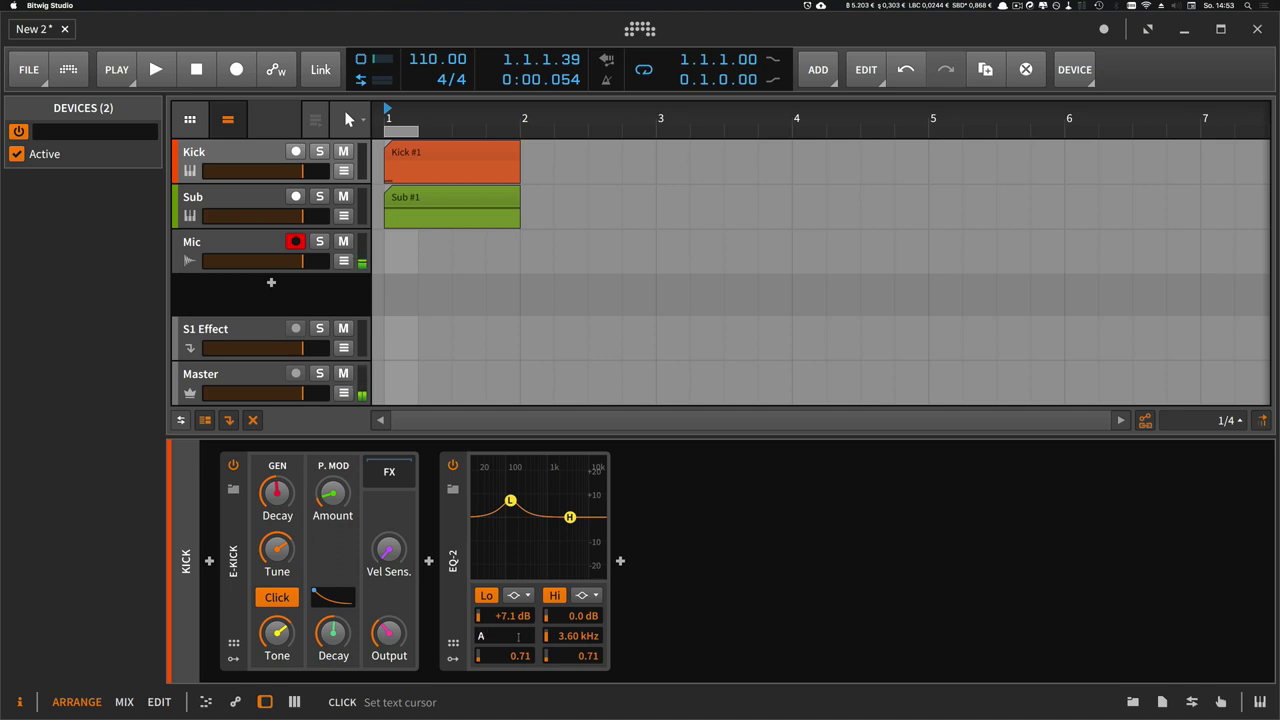
pyautogui.write('1')
pyautogui.press('Return')
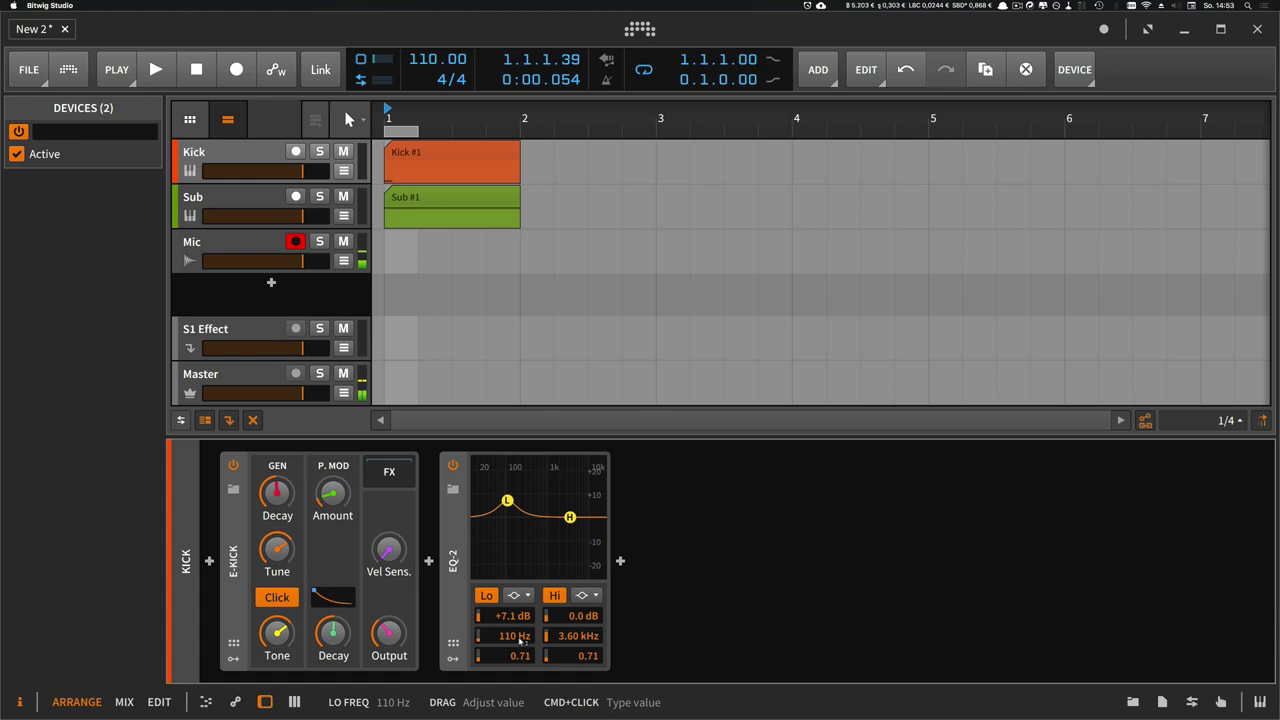
pyautogui.press('space')
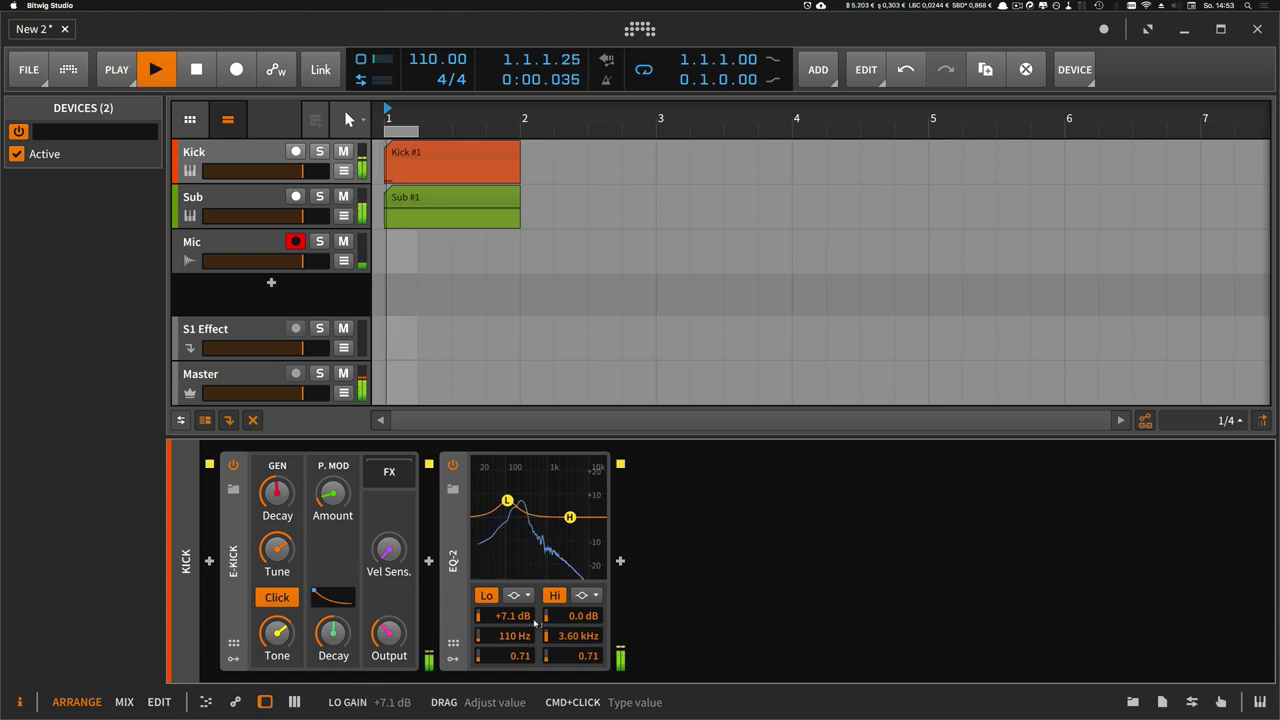
pyautogui.press('space')
# Step: Set the EQ-2's Hi frequency to the note A5 and boost that band by 16.8 dB during playback
pyautogui.keyDown('super'); pyautogui.click(580, 636); pyautogui.keyUp('super')
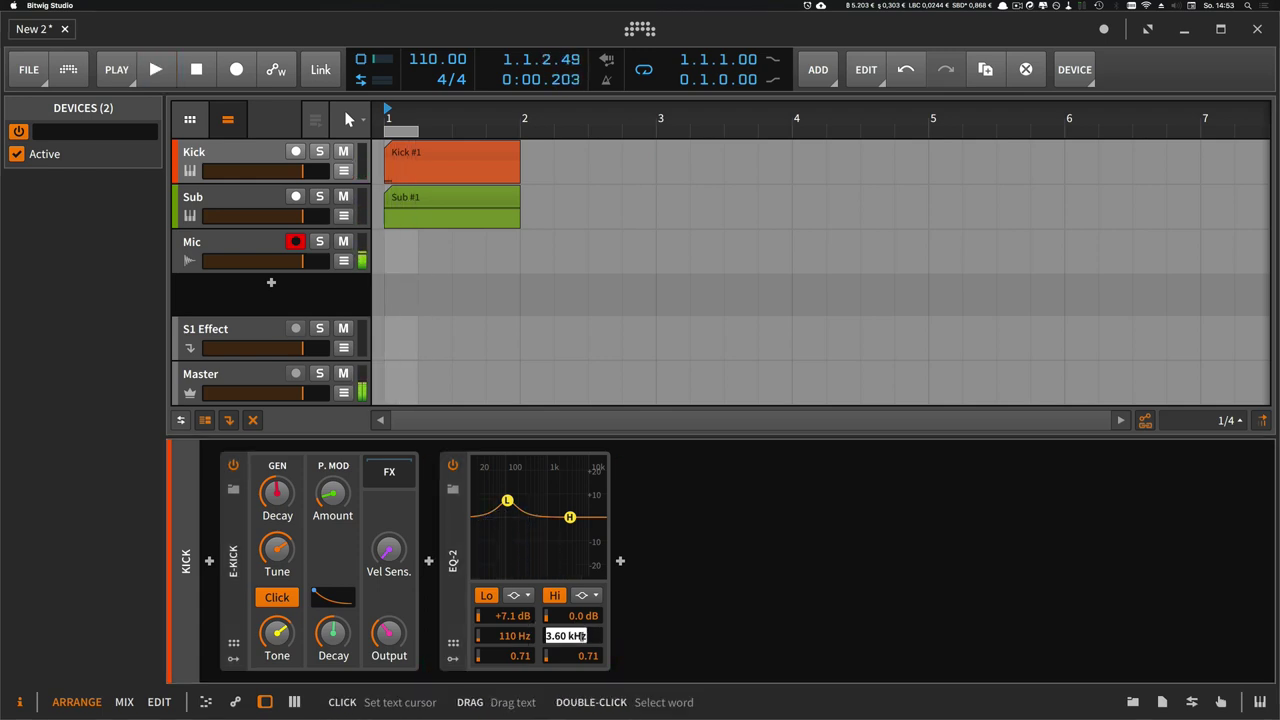
pyautogui.write('A5')
pyautogui.press('Return')
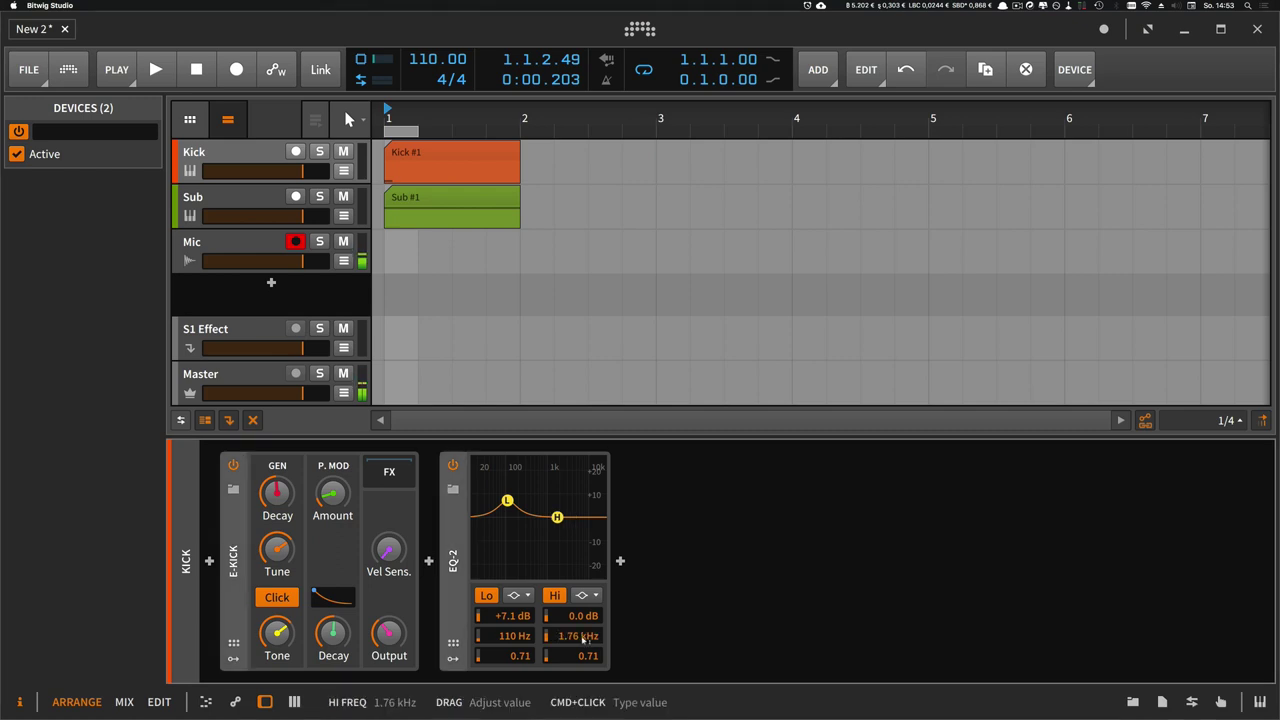
pyautogui.press('space')
pyautogui.moveTo(578, 616)
pyautogui.mouseDown()
pyautogui.moveTo(578, 628)
pyautogui.moveTo(578, 573)
pyautogui.moveTo(578, 597)
pyautogui.mouseUp()
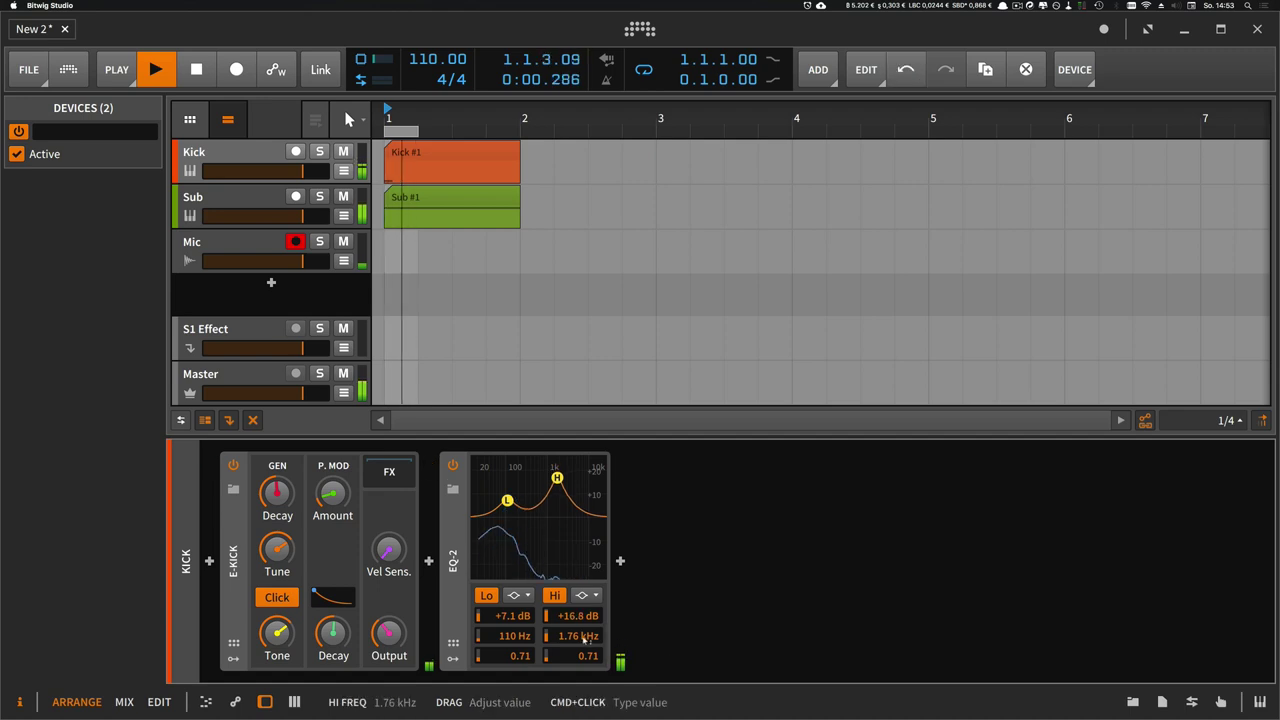
# Step: Set the EQ-2's Hi frequency to the note A4 and lower that band's gain to 13.0 dB during playback
pyautogui.press('space')
pyautogui.doubleClick(566, 636)
pyautogui.write('A')
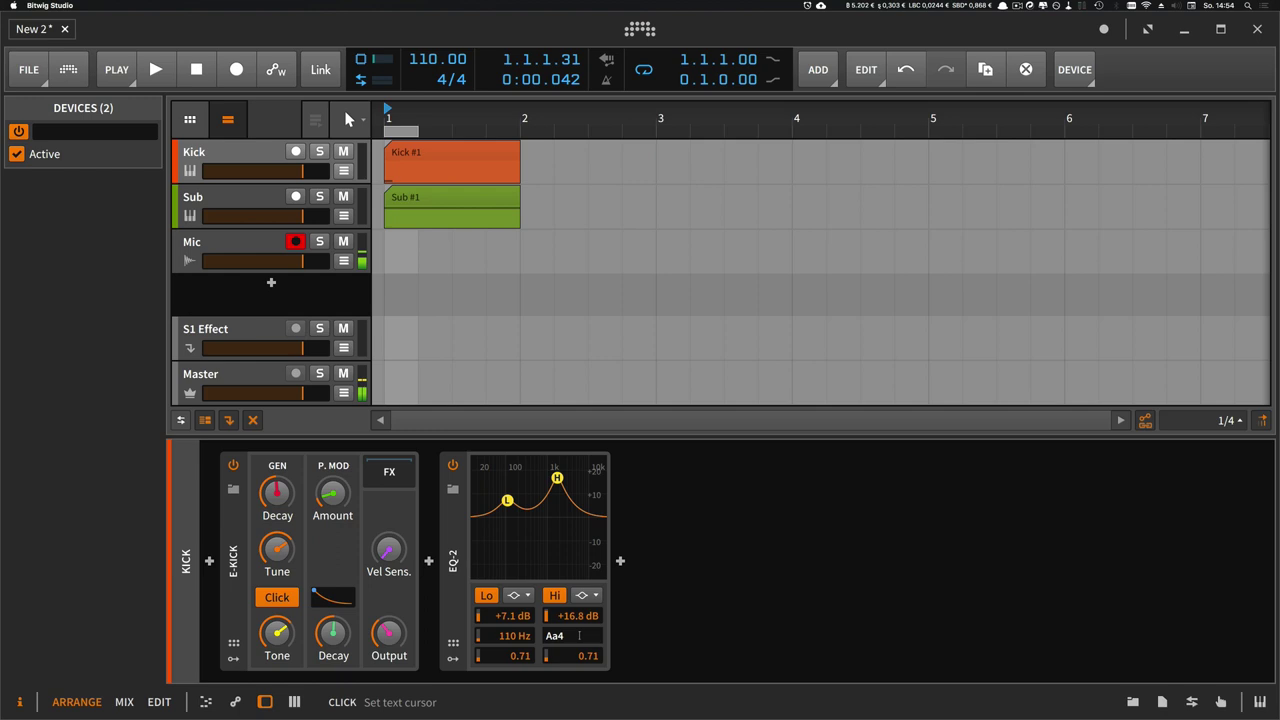
pyautogui.press('Return')
pyautogui.press('space')
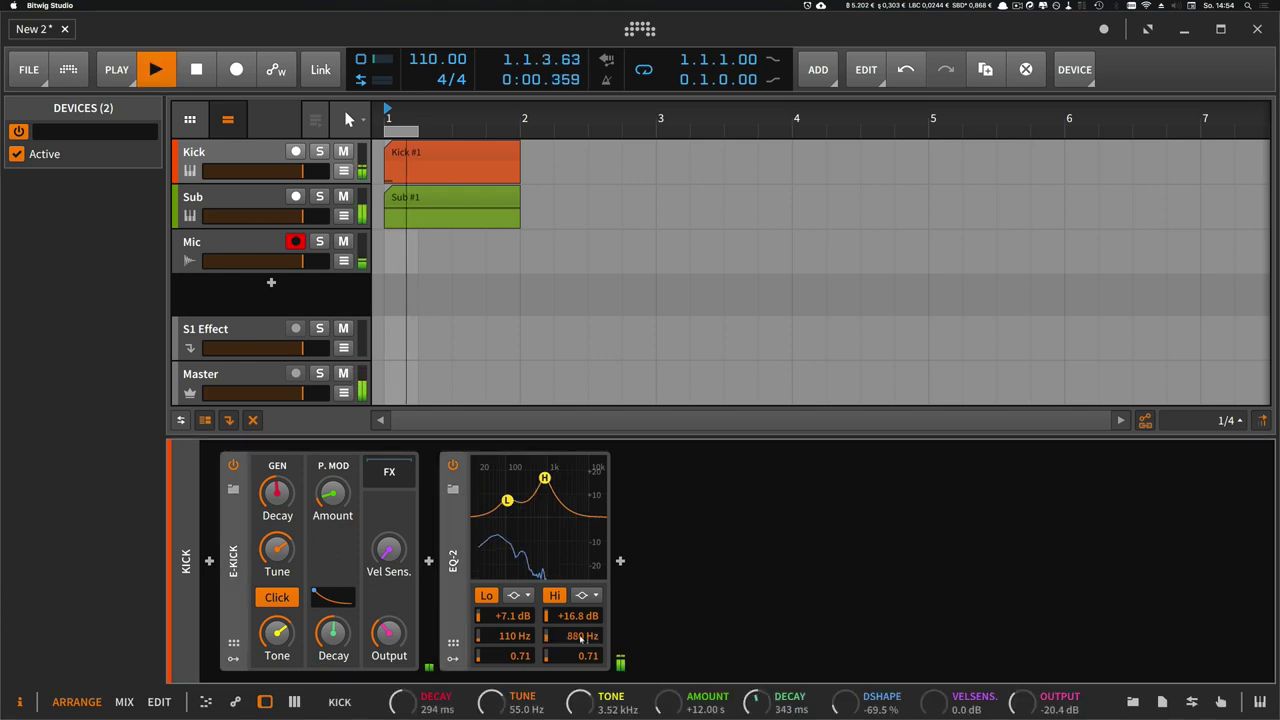
pyautogui.moveTo(578, 616); pyautogui.dragTo(578, 627)
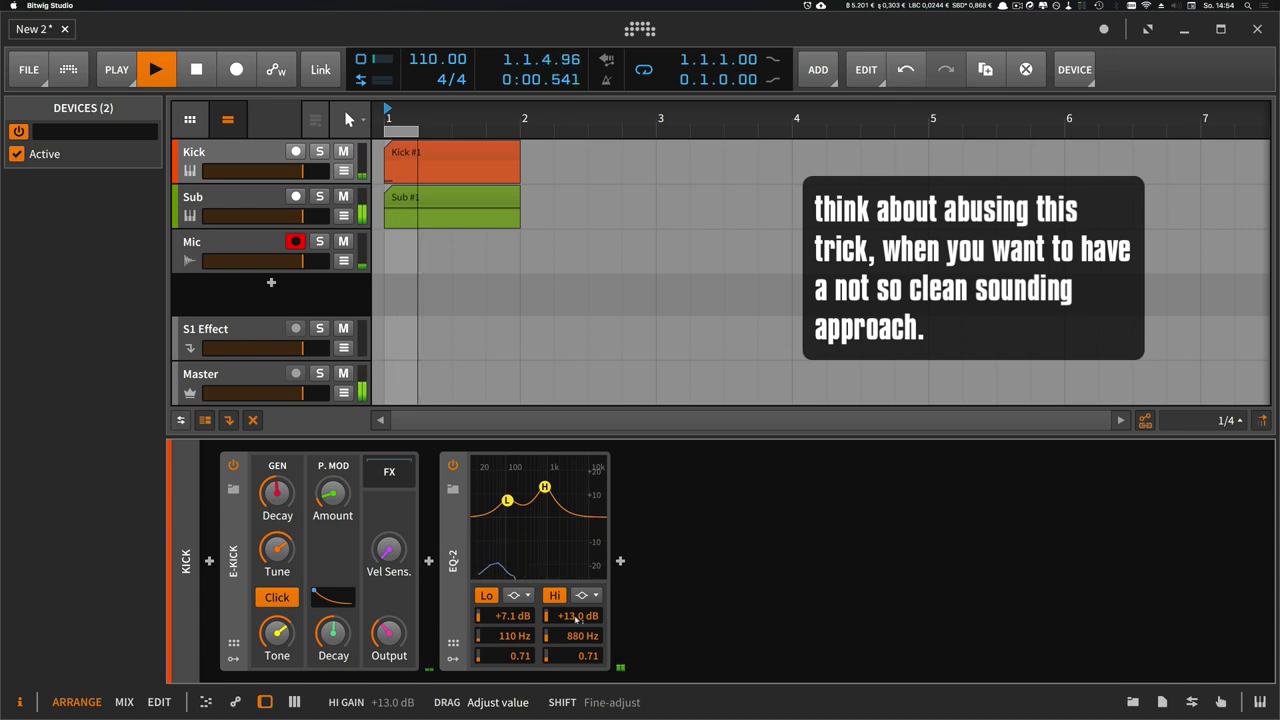
pyautogui.press('space')
# Step: Duplicate the Kick track's EQ-2 and lower the copy's Hi gain to 5.2 dB
pyautogui.click(452, 564)
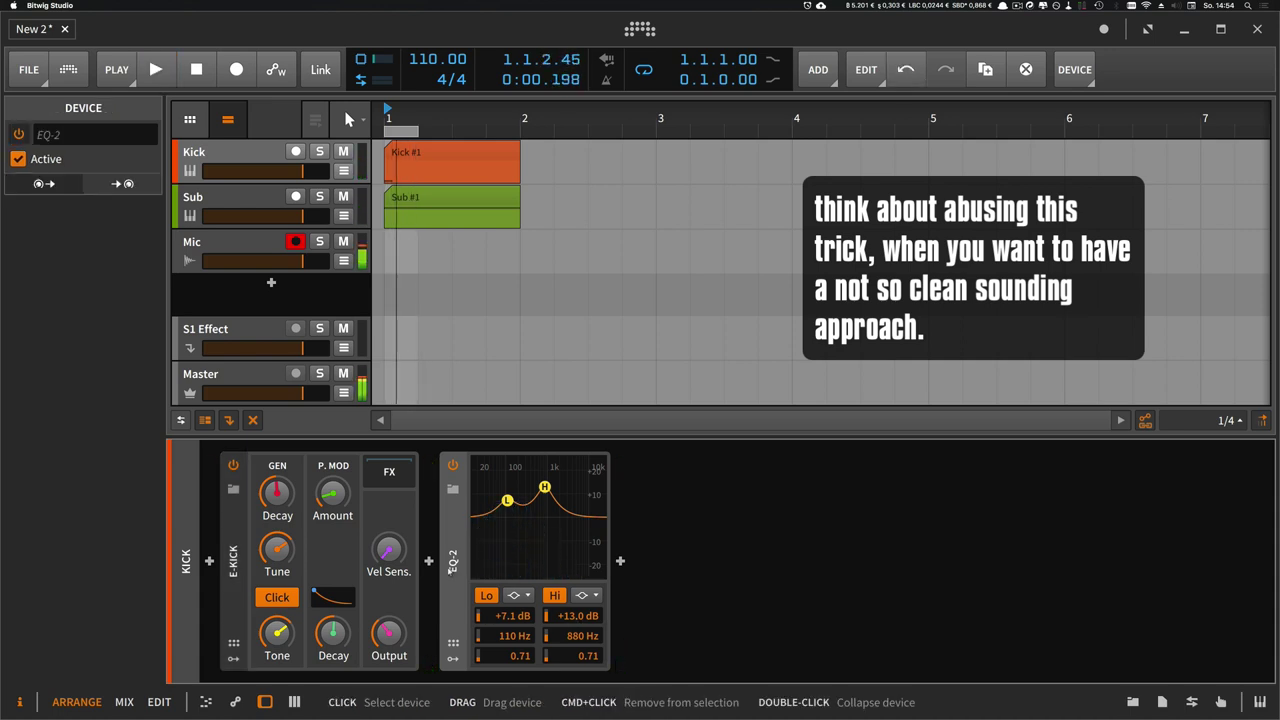
pyautogui.keyDown('super'); pyautogui.click(456, 568); pyautogui.keyUp('super')
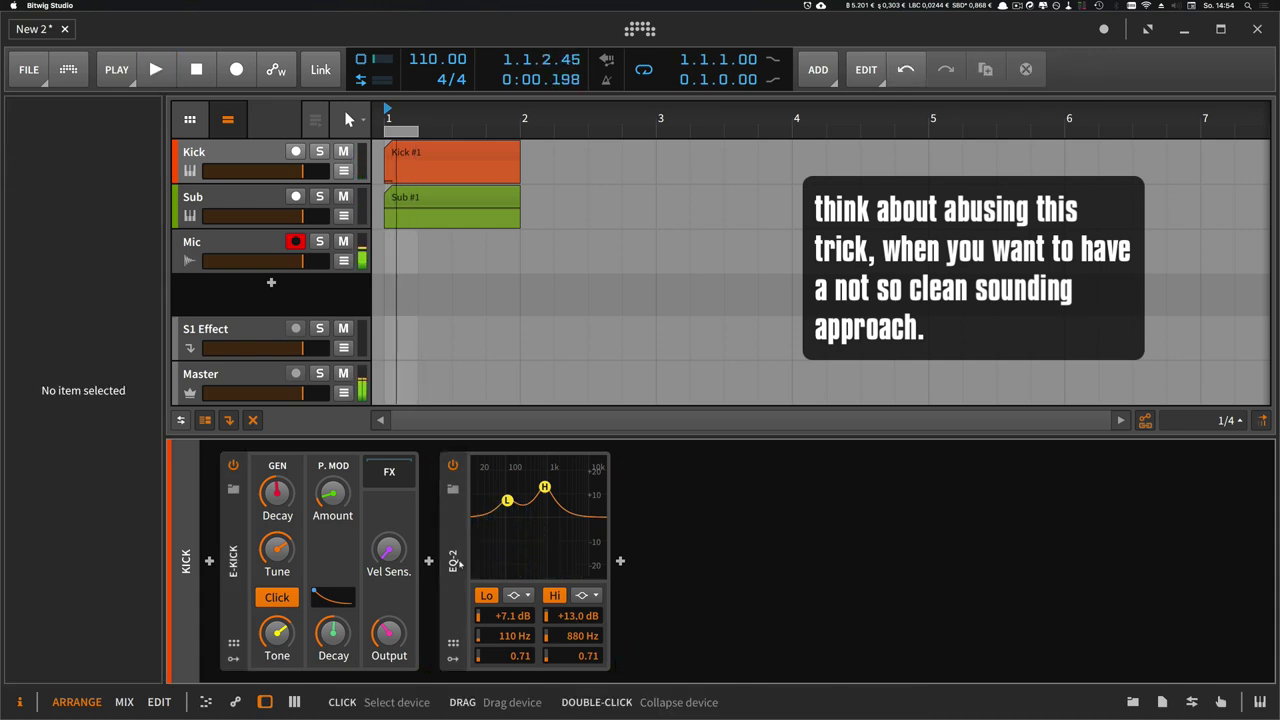
pyautogui.click(456, 566)
pyautogui.press('super+d')
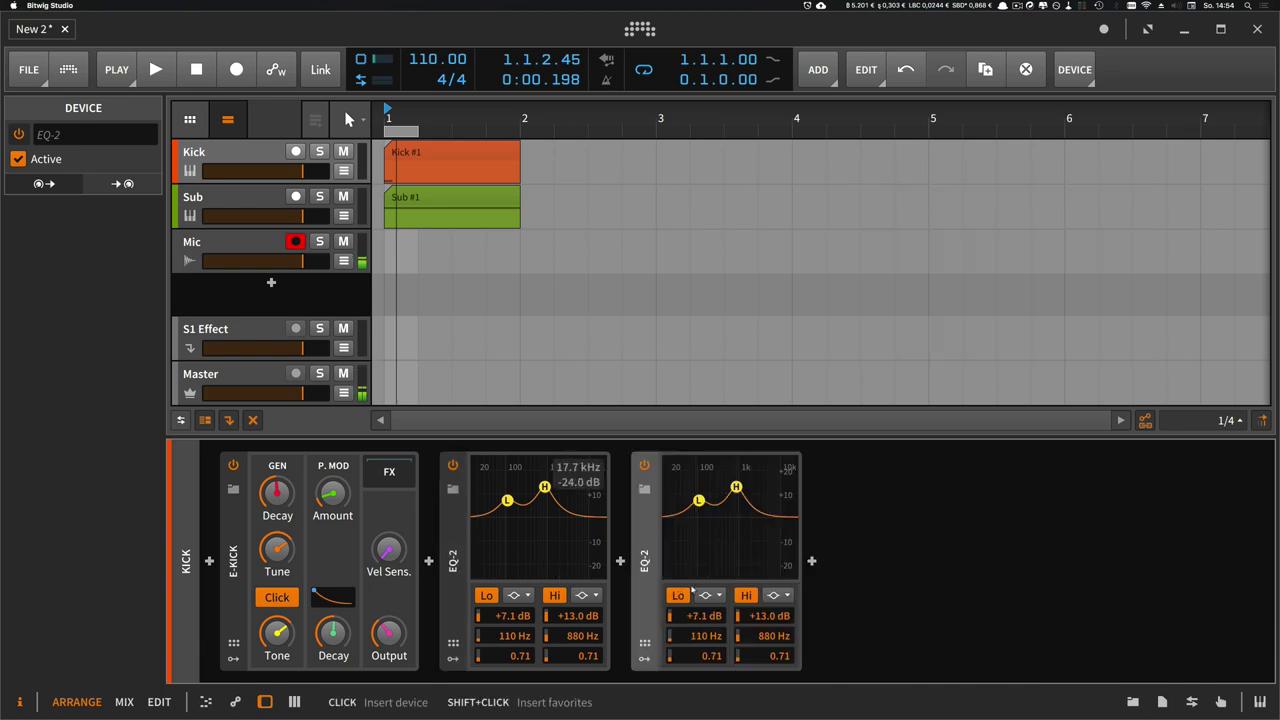
pyautogui.moveTo(763, 616); pyautogui.dragTo(763, 650)
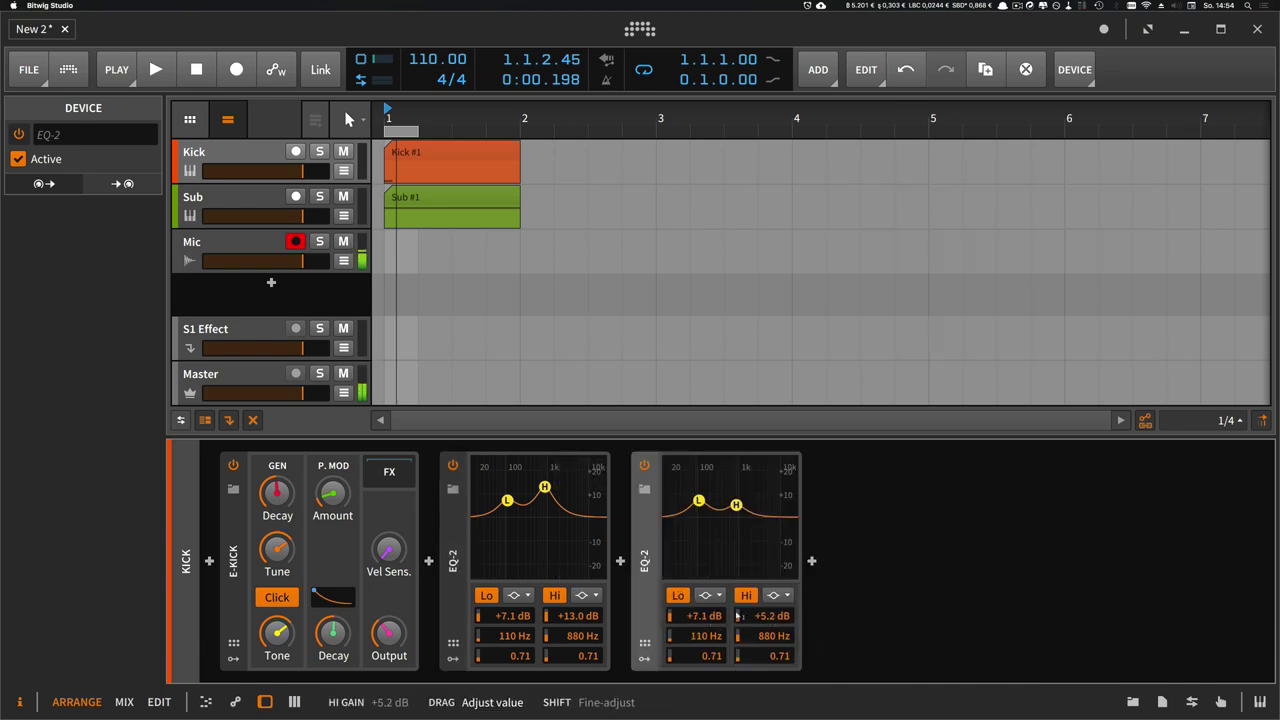
# Step: Switch the second EQ-2's Lo band to a low-cut filter at the note A0 with a Q of 0.65
pyautogui.click(706, 596)
pyautogui.click(720, 640)
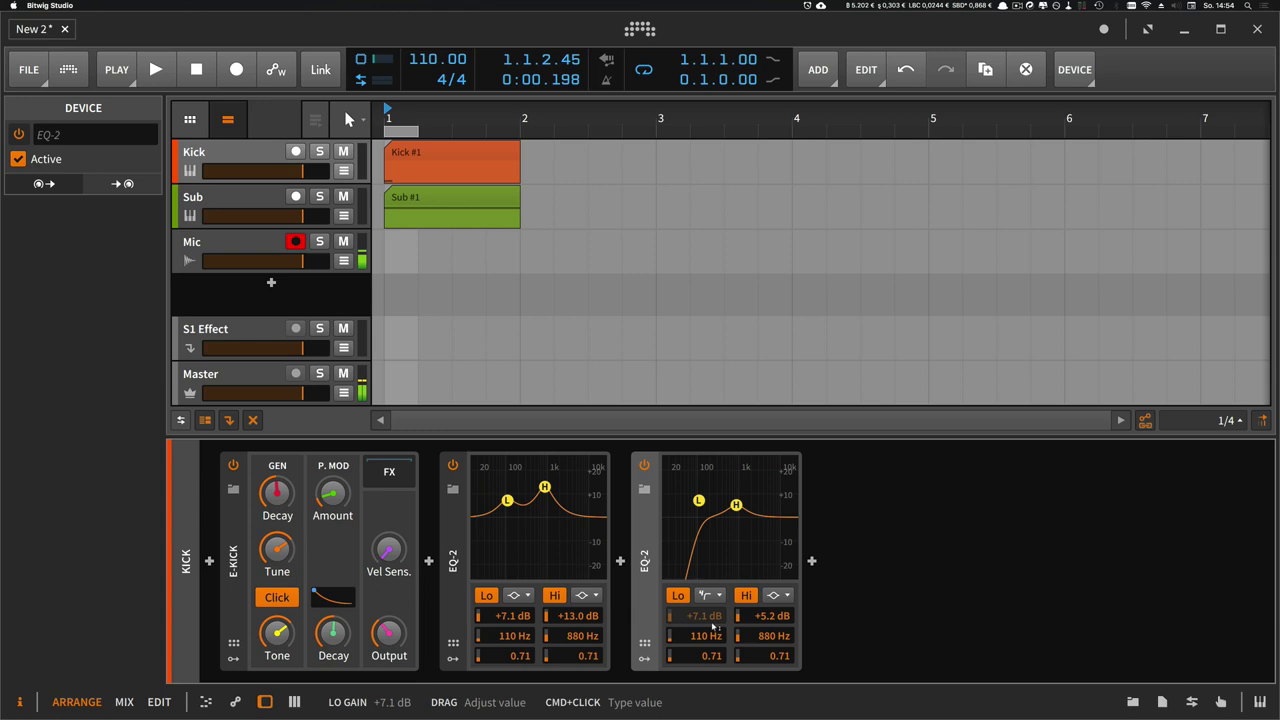
pyautogui.doubleClick(705, 636)
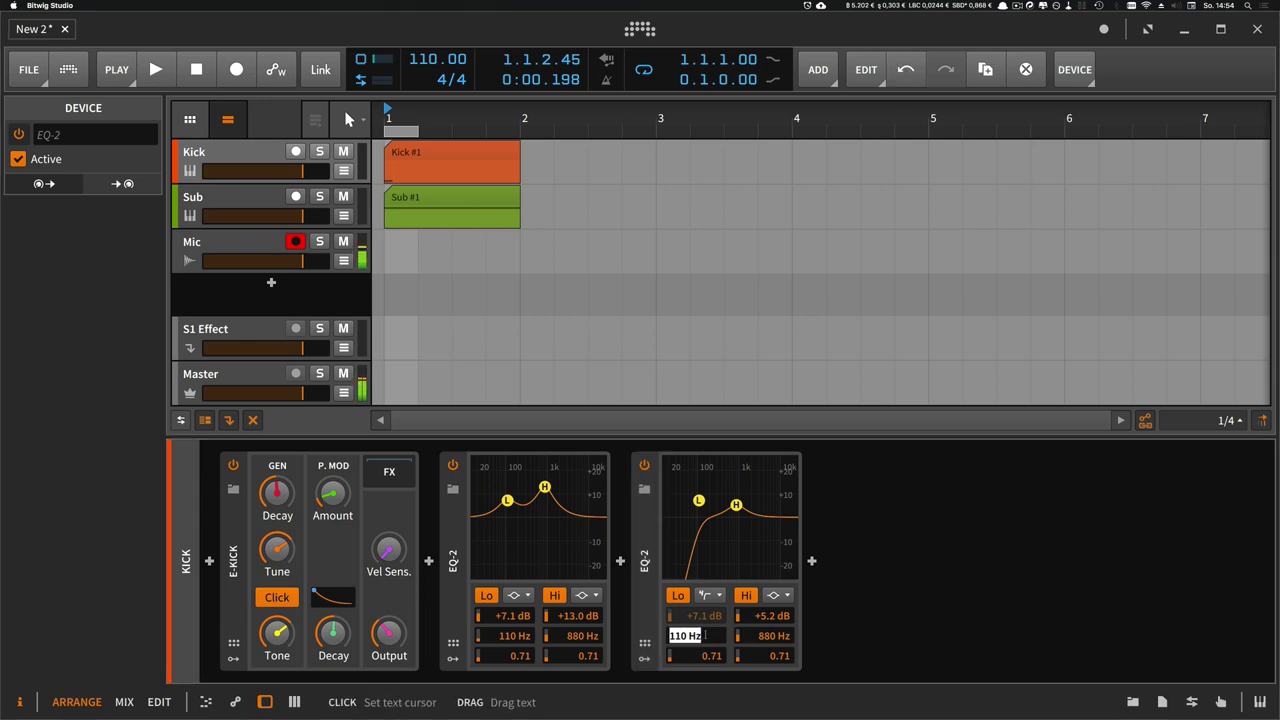
pyautogui.write('A0')
pyautogui.press('Return')
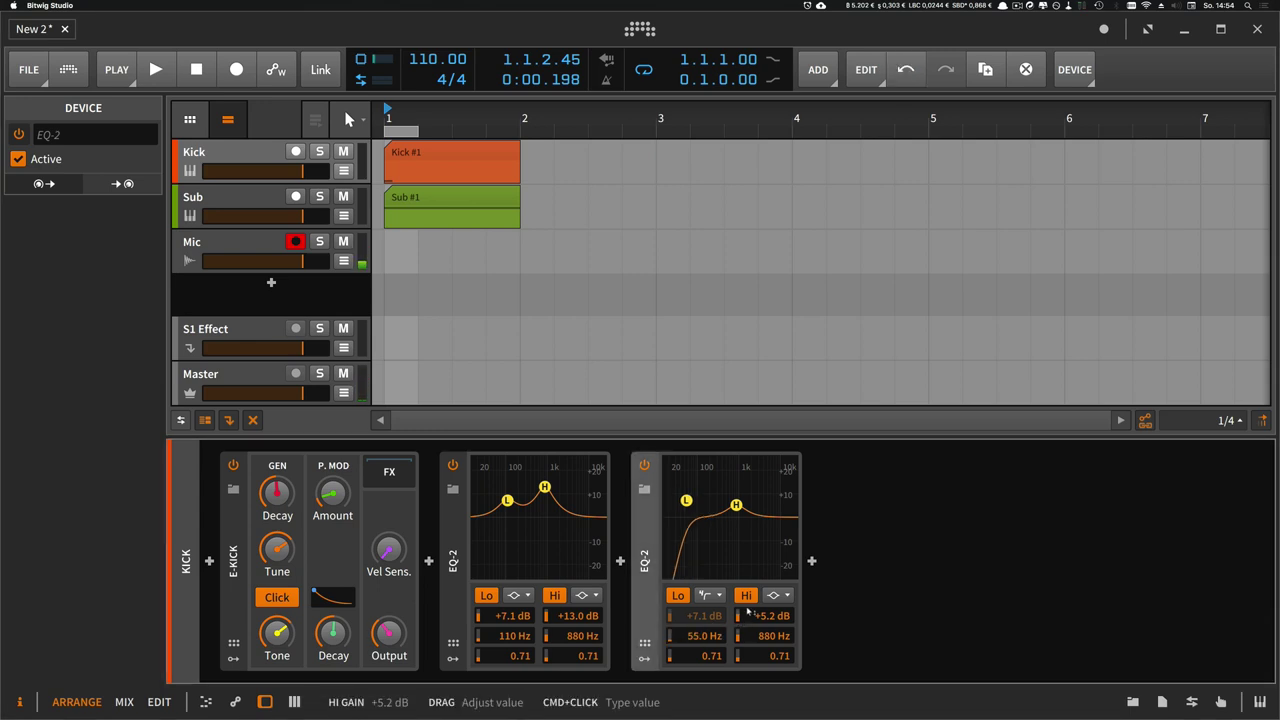
pyautogui.moveTo(711, 656); pyautogui.dragTo(711, 664)
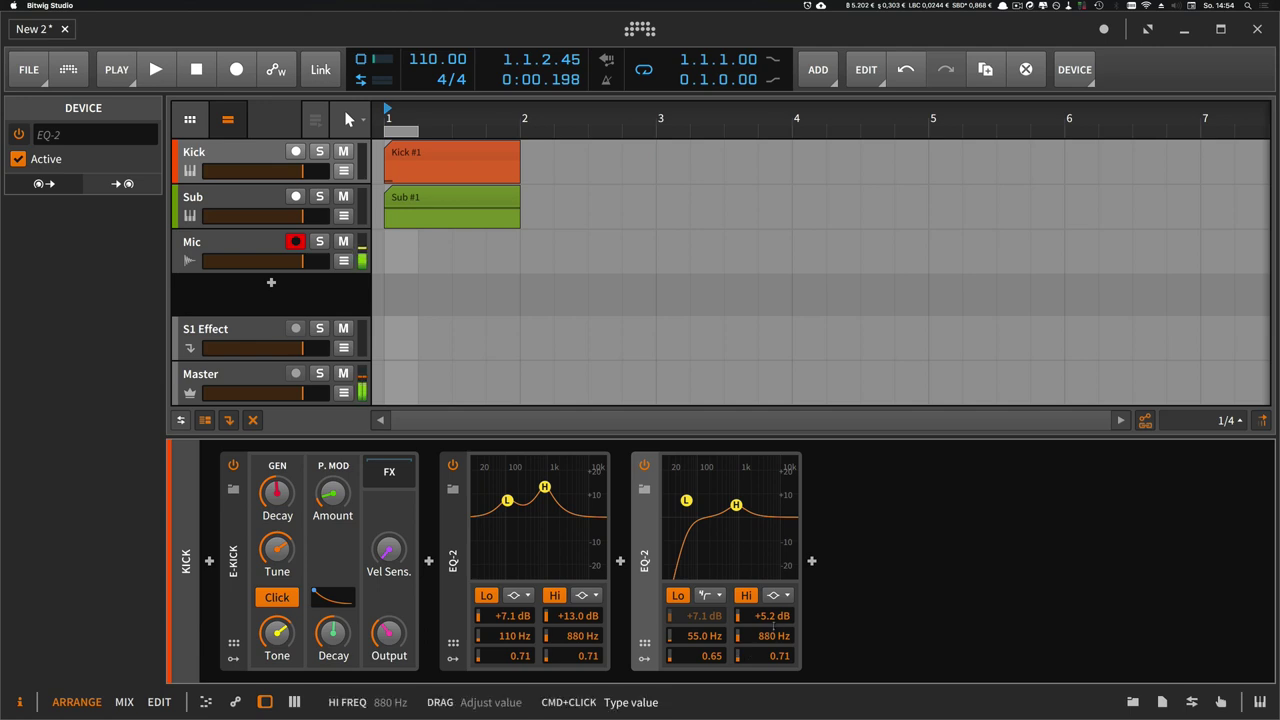
# Step: Set the second EQ-2's Hi frequency to the note A7 and raise its gain to 8.3 dB during playback
pyautogui.doubleClick(773, 617)
pyautogui.doubleClick(778, 636)
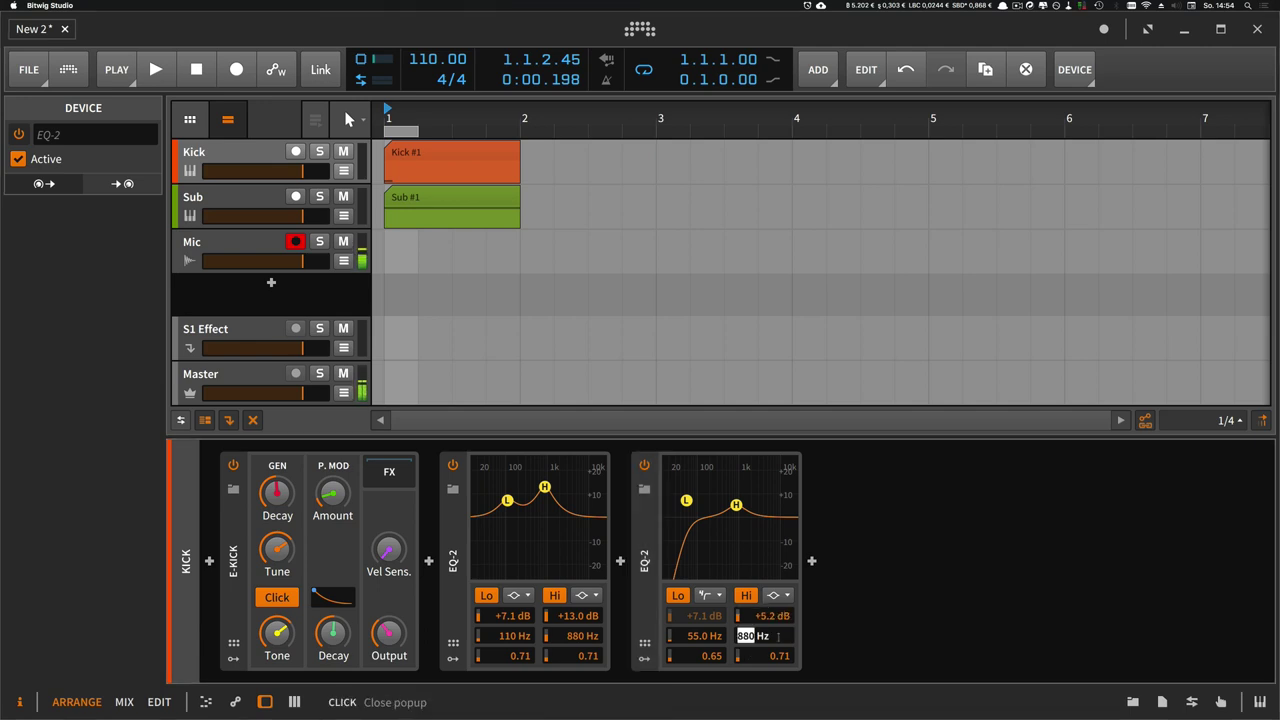
pyautogui.write('A7')
pyautogui.press('Return')
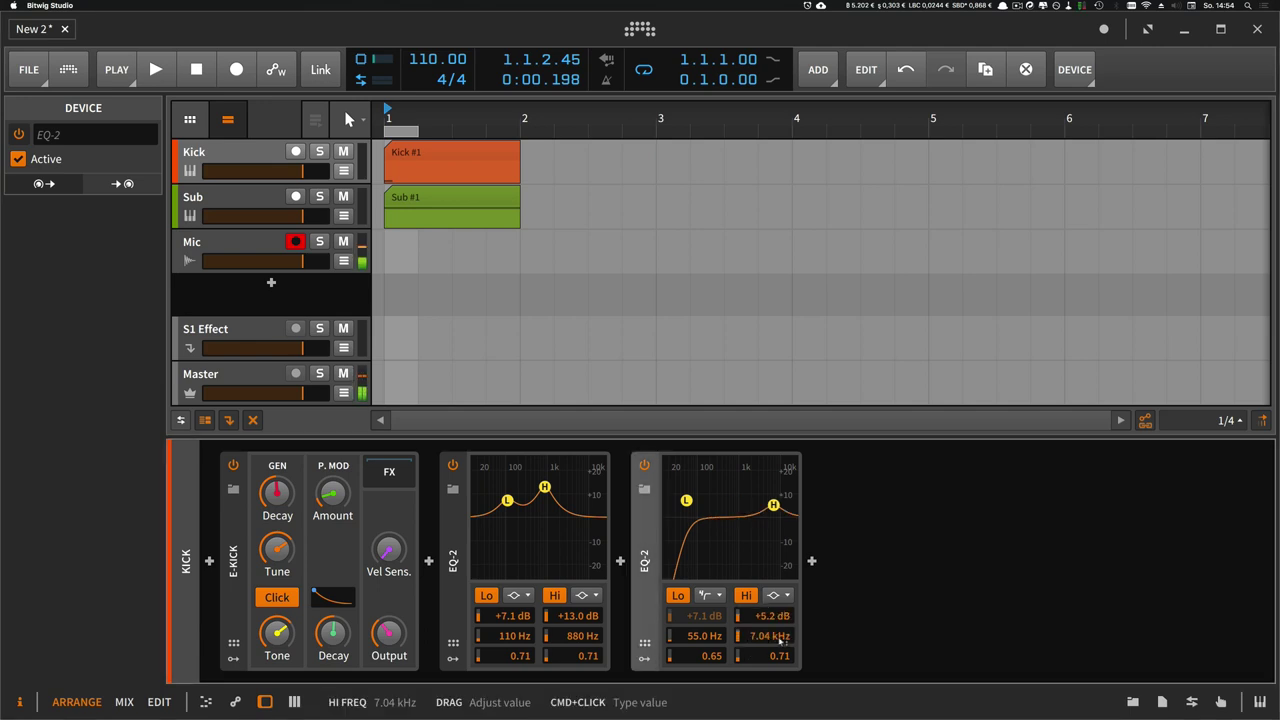
pyautogui.press('space')
pyautogui.moveTo(773, 616)
pyautogui.mouseDown()
pyautogui.moveTo(773, 574)
pyautogui.moveTo(773, 606)
pyautogui.moveTo(773, 580)
pyautogui.moveTo(773, 594)
pyautogui.mouseUp()
pyautogui.press('space')
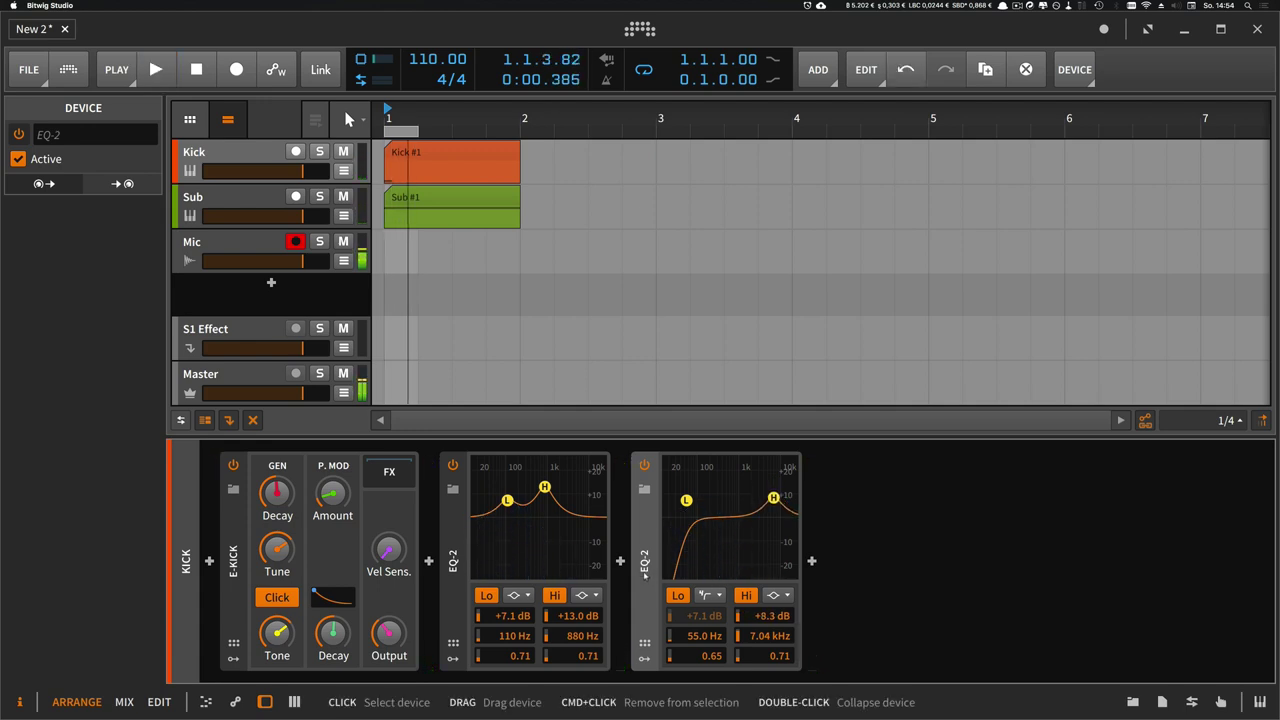
# Step: Duplicate the second EQ-2, then set the copy's Hi band to 1.76 kHz and 7.0 dB during playback
pyautogui.press('super+d')
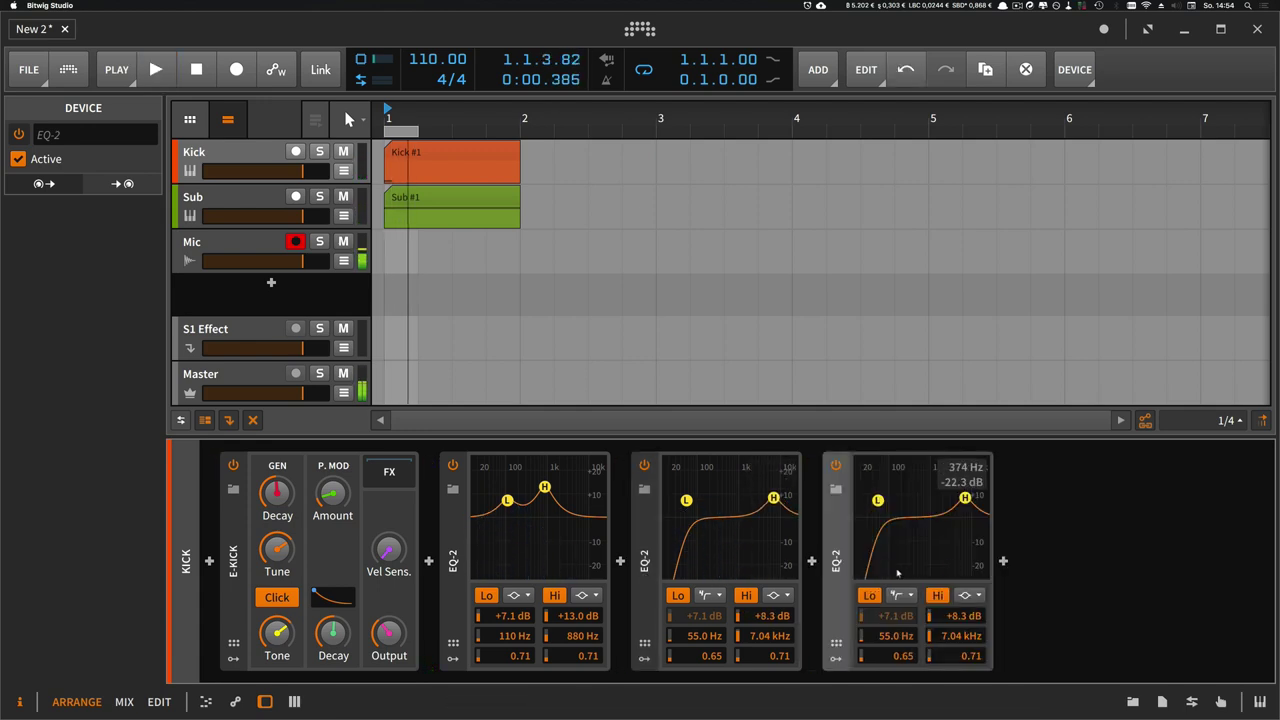
pyautogui.doubleClick(955, 636)
pyautogui.write('1.76k')
pyautogui.press('Return')
pyautogui.press('space')
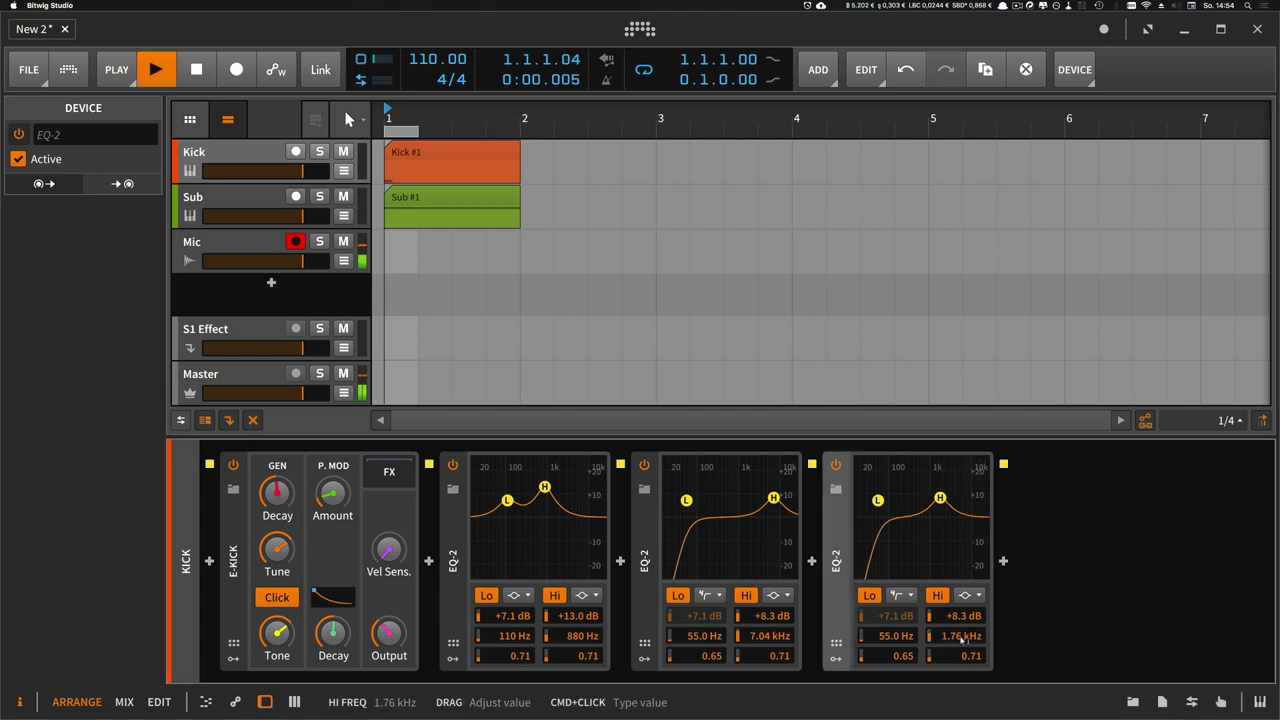
pyautogui.moveTo(968, 620); pyautogui.dragTo(968, 632)
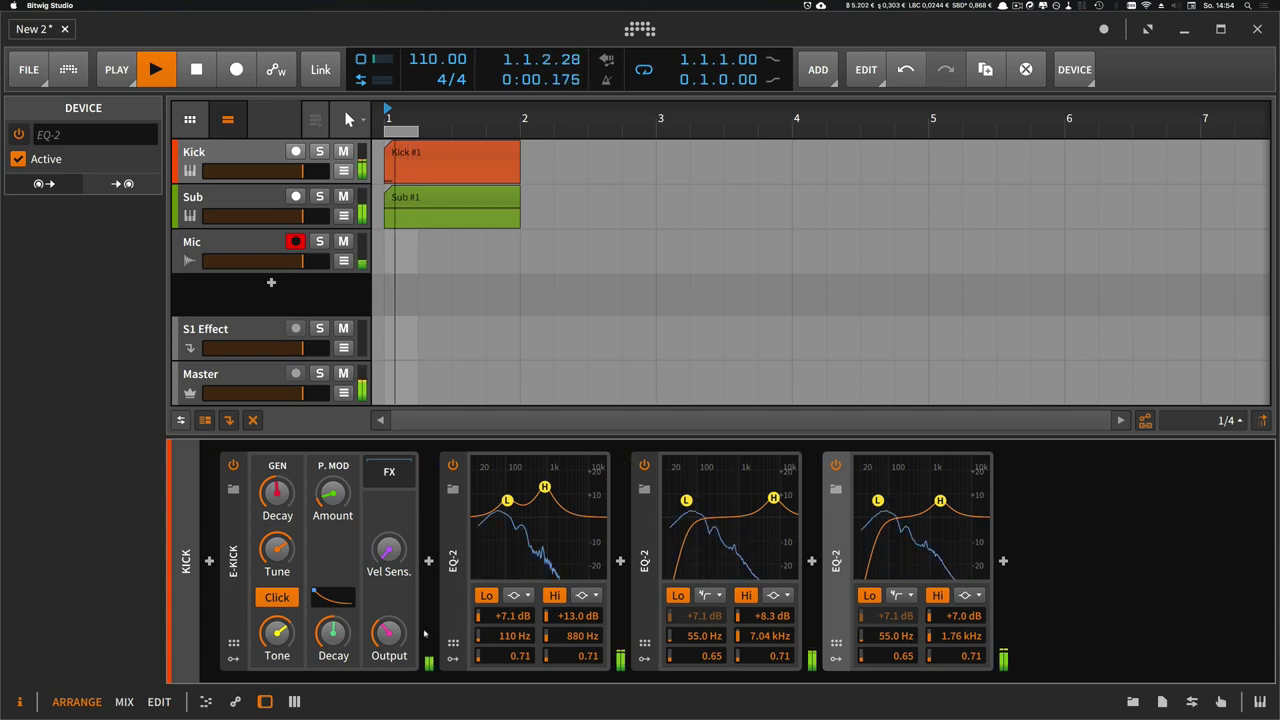
pyautogui.press('space')
# Step: Group the three EQ-2 devices on the Kick track into an FX Layer
pyautogui.click(454, 571)
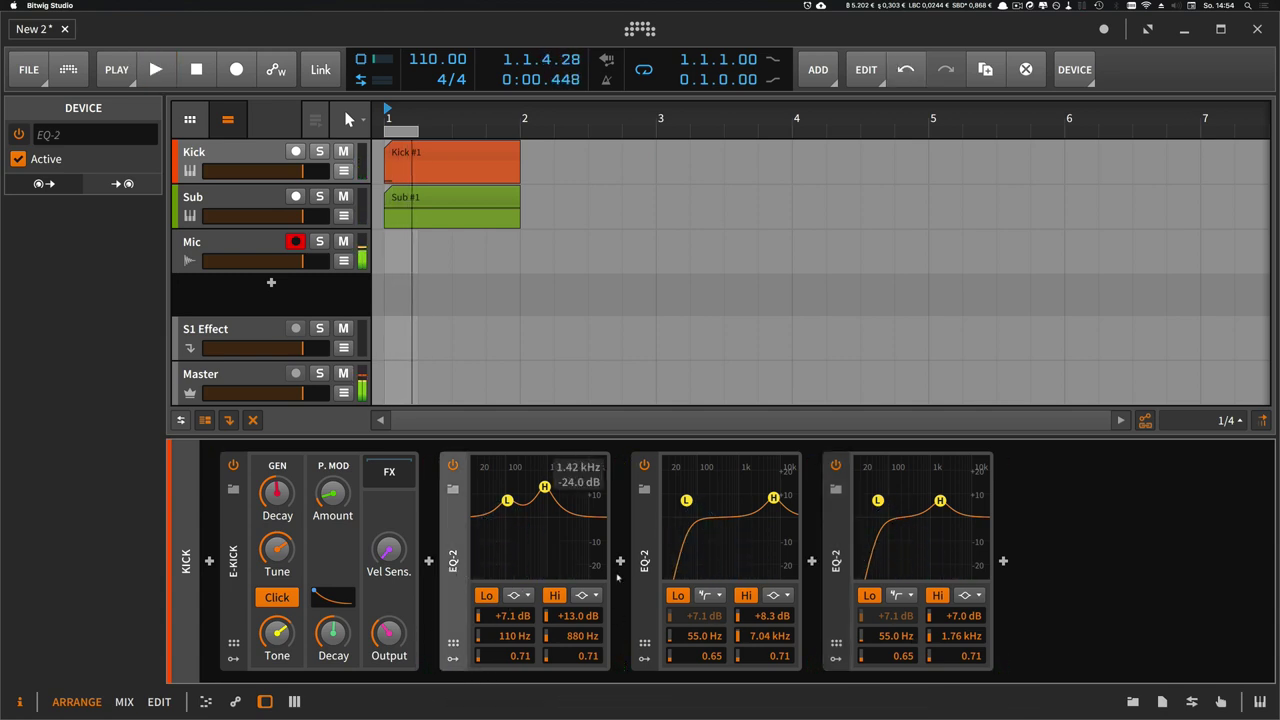
pyautogui.keyDown('shift'); pyautogui.click(645, 570); pyautogui.keyUp('shift')
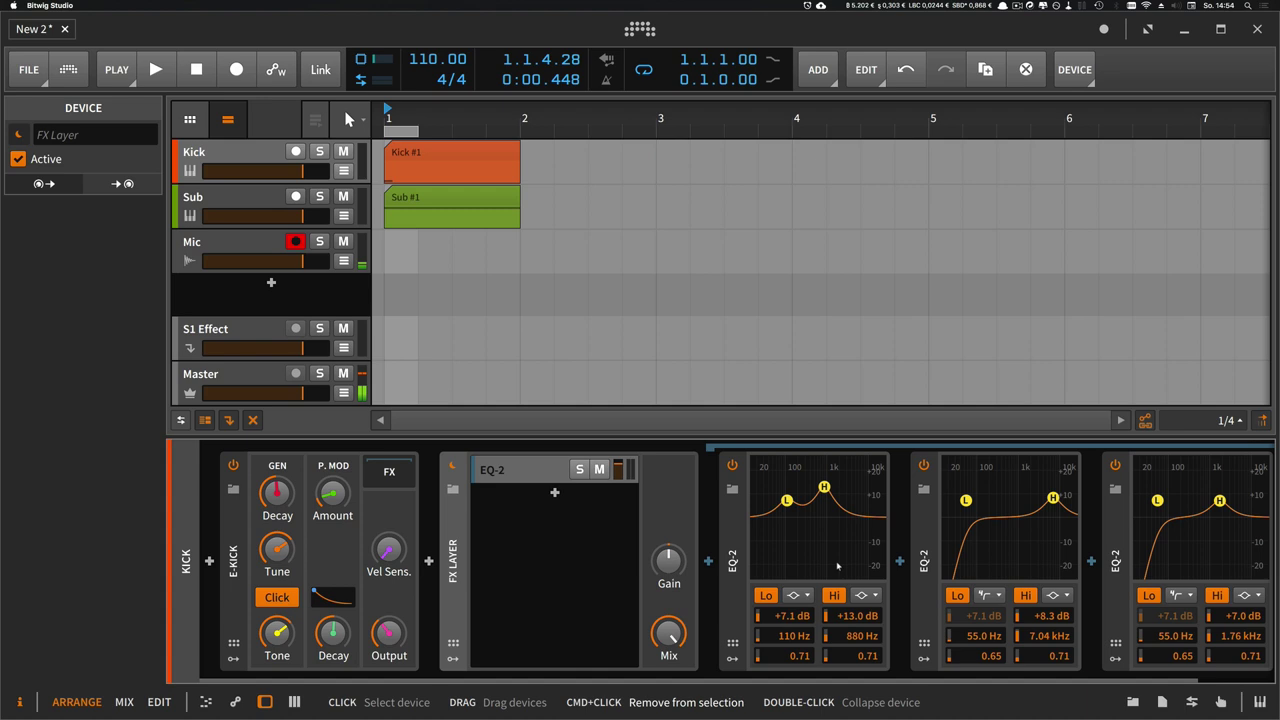
pyautogui.press('super+g')
# Step: Play the loop and toggle the FX Layer off and on twice to compare the kick with and without EQ
pyautogui.press('space')
pyautogui.click(453, 465)
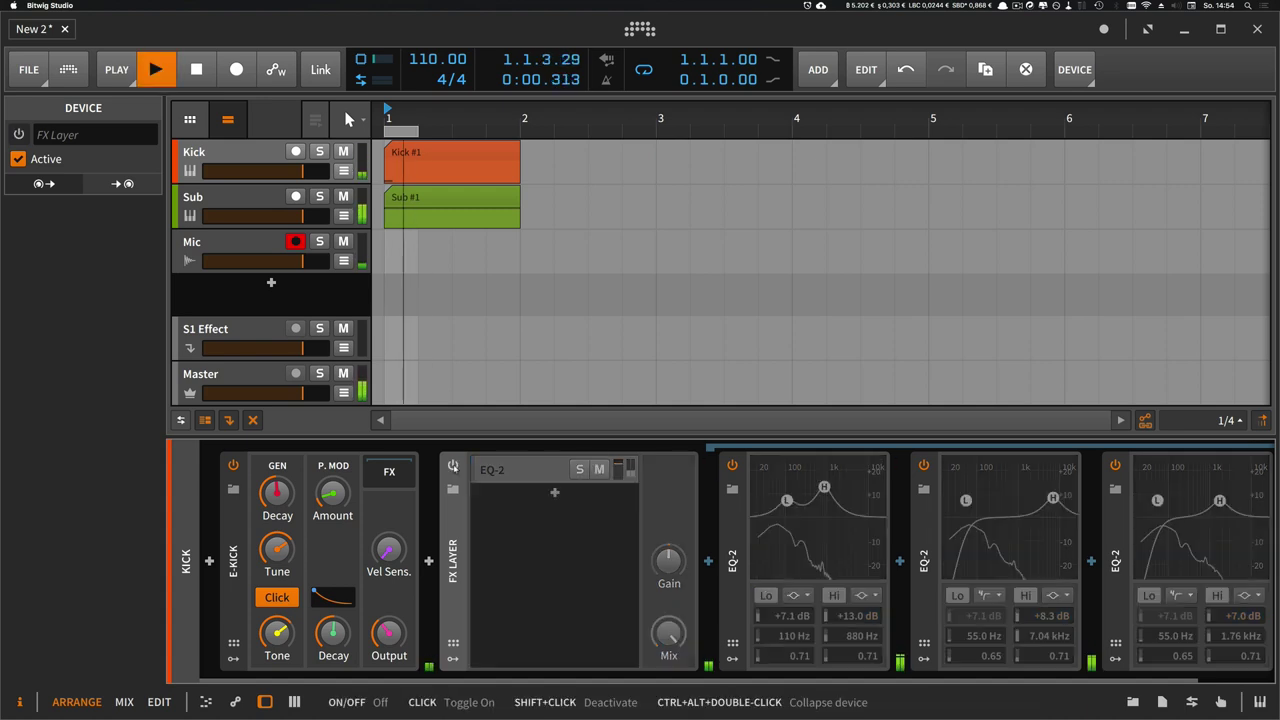
pyautogui.click(453, 465)
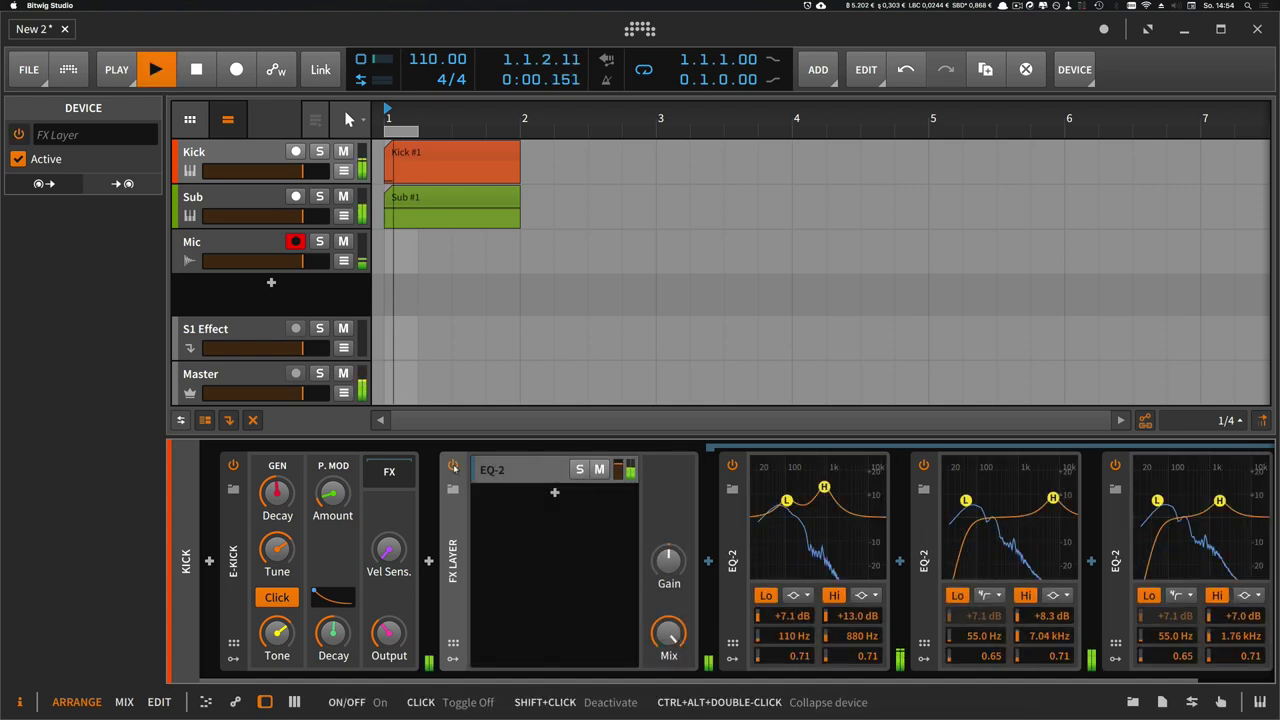
pyautogui.click(453, 465)
pyautogui.click(453, 465)
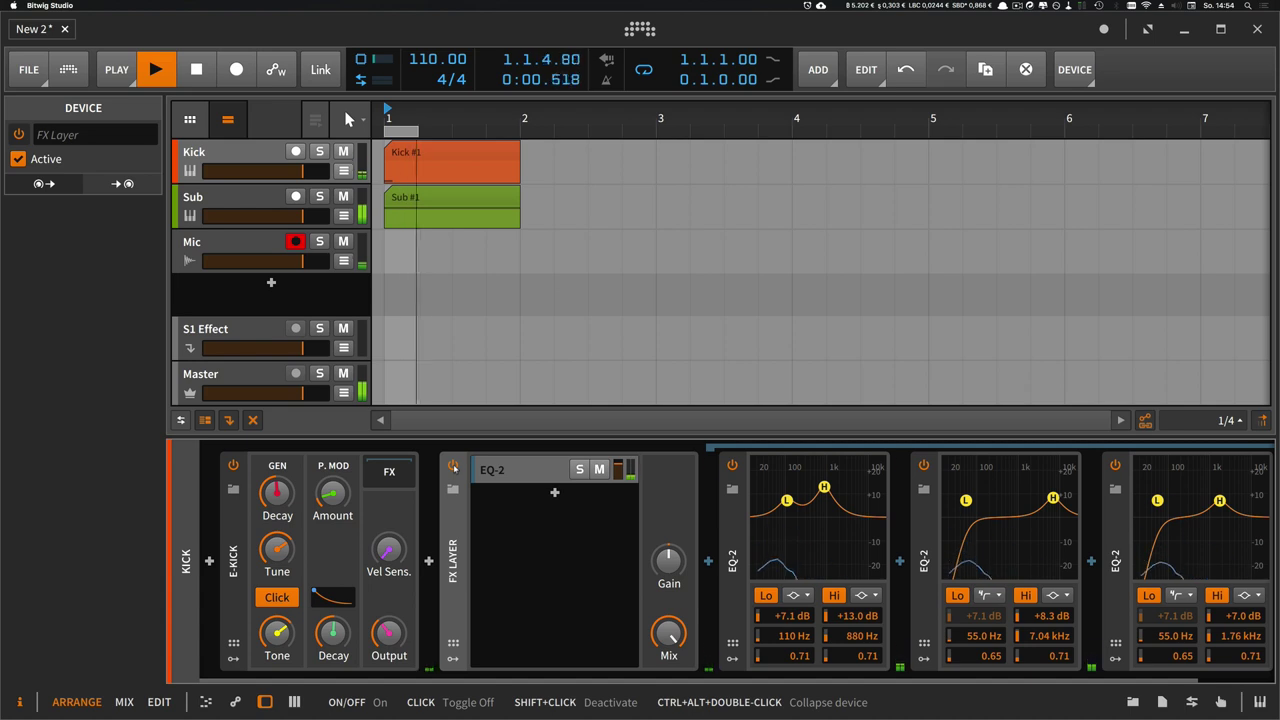
pyautogui.press('space')
# Step: On the Sub track, nudge the Phase-4's B→R modulation to about 2.3% and briefly play the loop
pyautogui.click(549, 477)
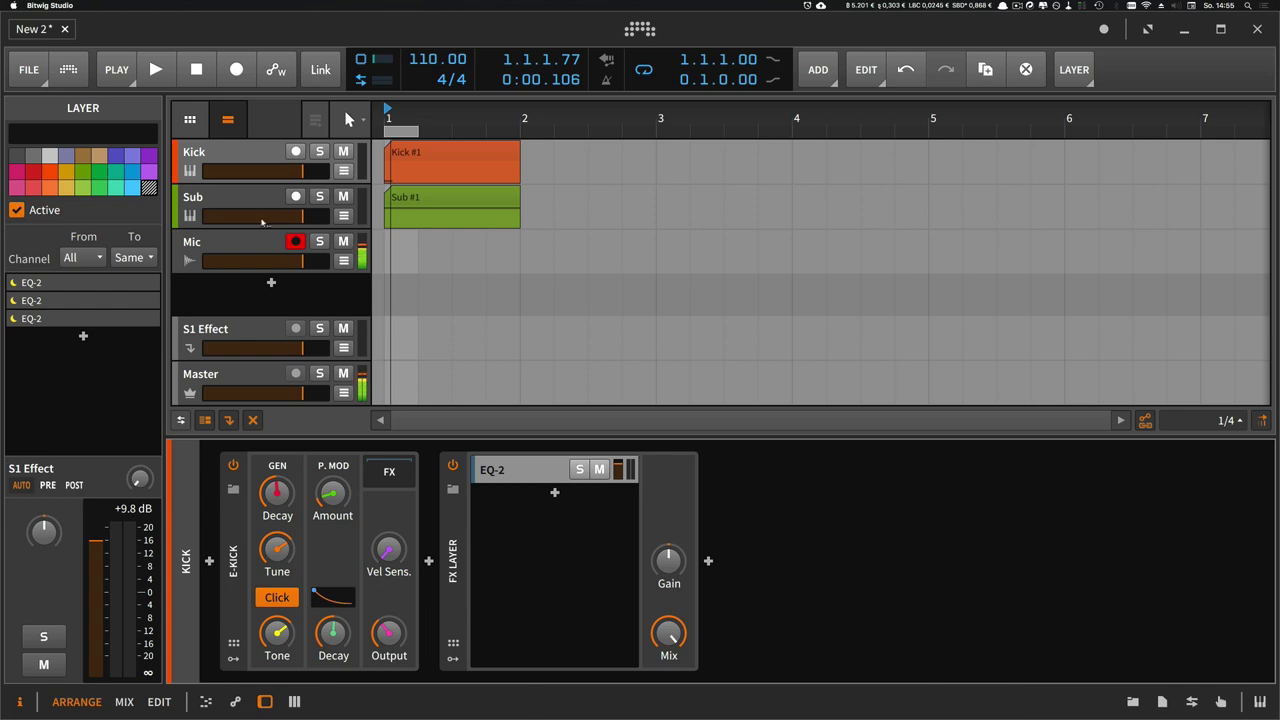
pyautogui.press('Down')
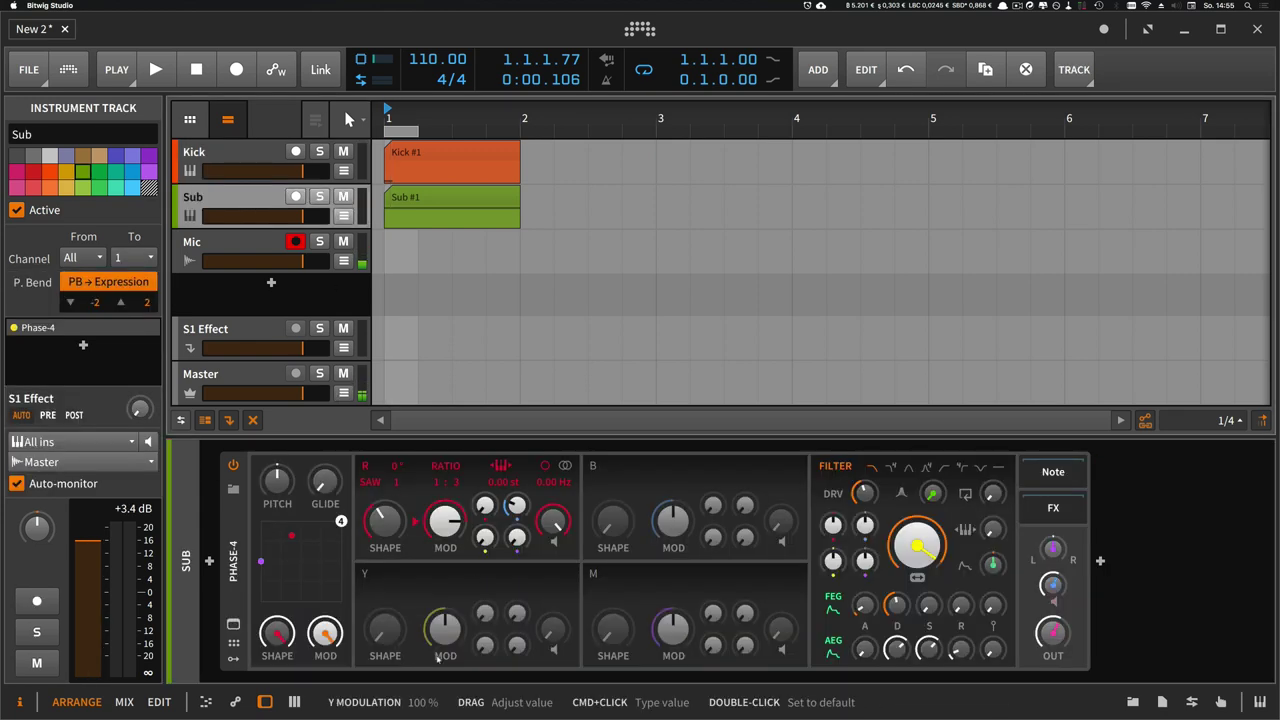
pyautogui.click(1036, 516)
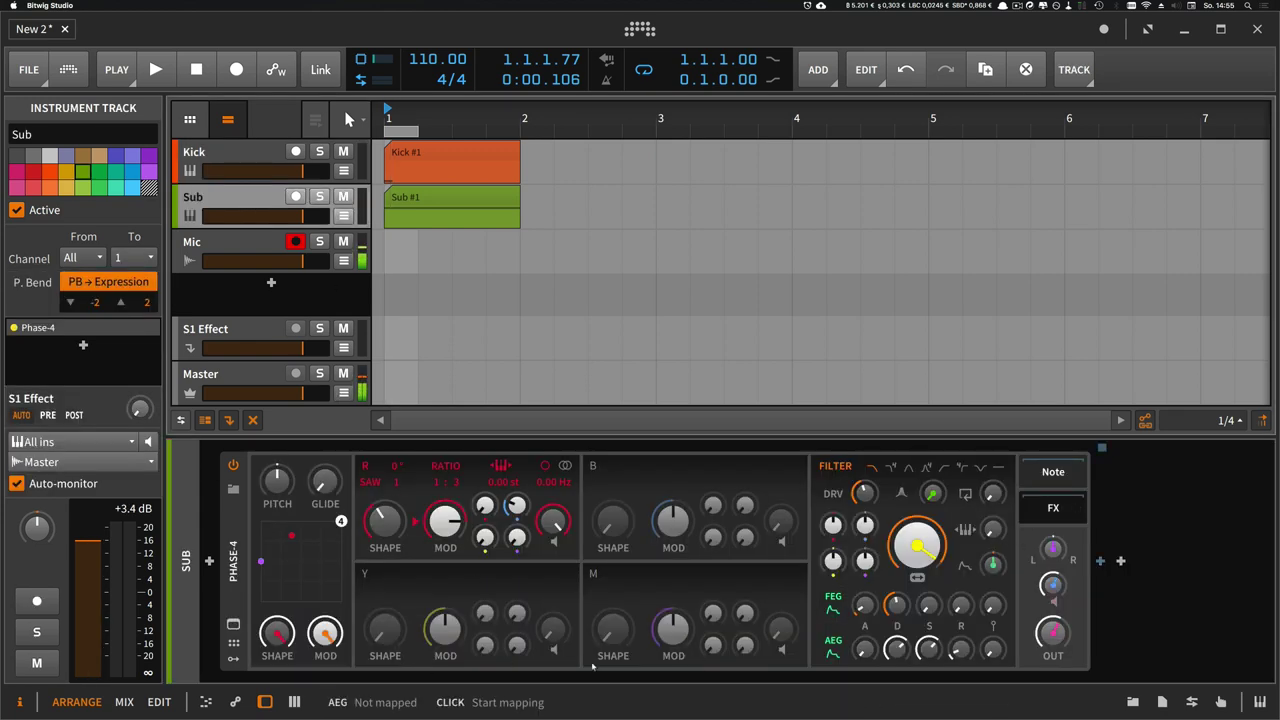
pyautogui.moveTo(552, 521); pyautogui.dragTo(552, 518)
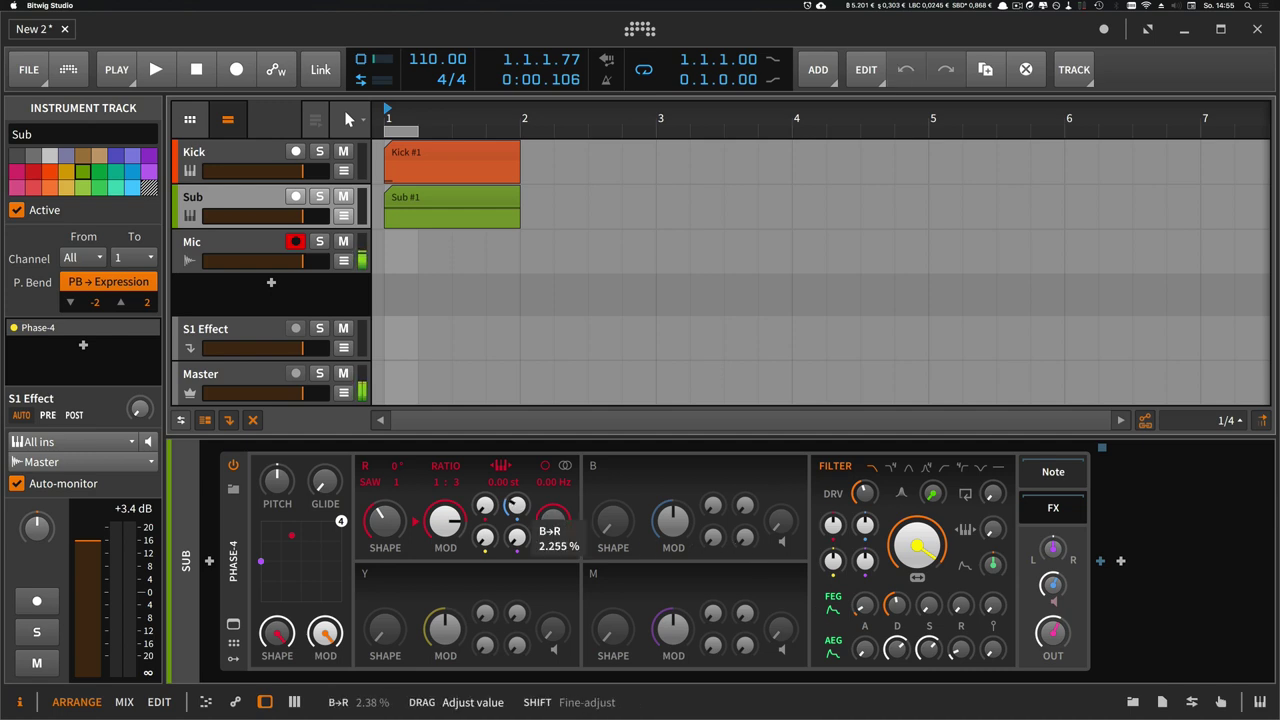
pyautogui.press('space')
pyautogui.press('space')
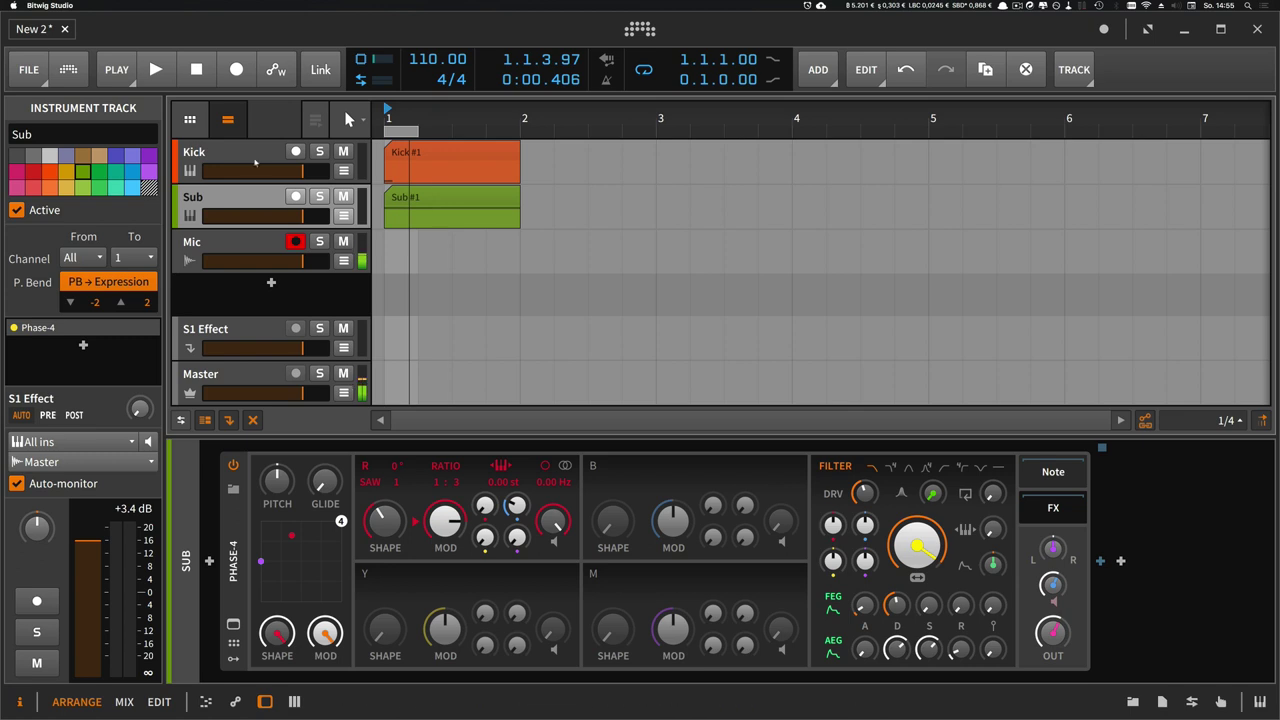
# Step: Return to the Kick track and inspect the three EQ-2 devices inside the FX Layer
pyautogui.press('Up')
pyautogui.click(521, 476)
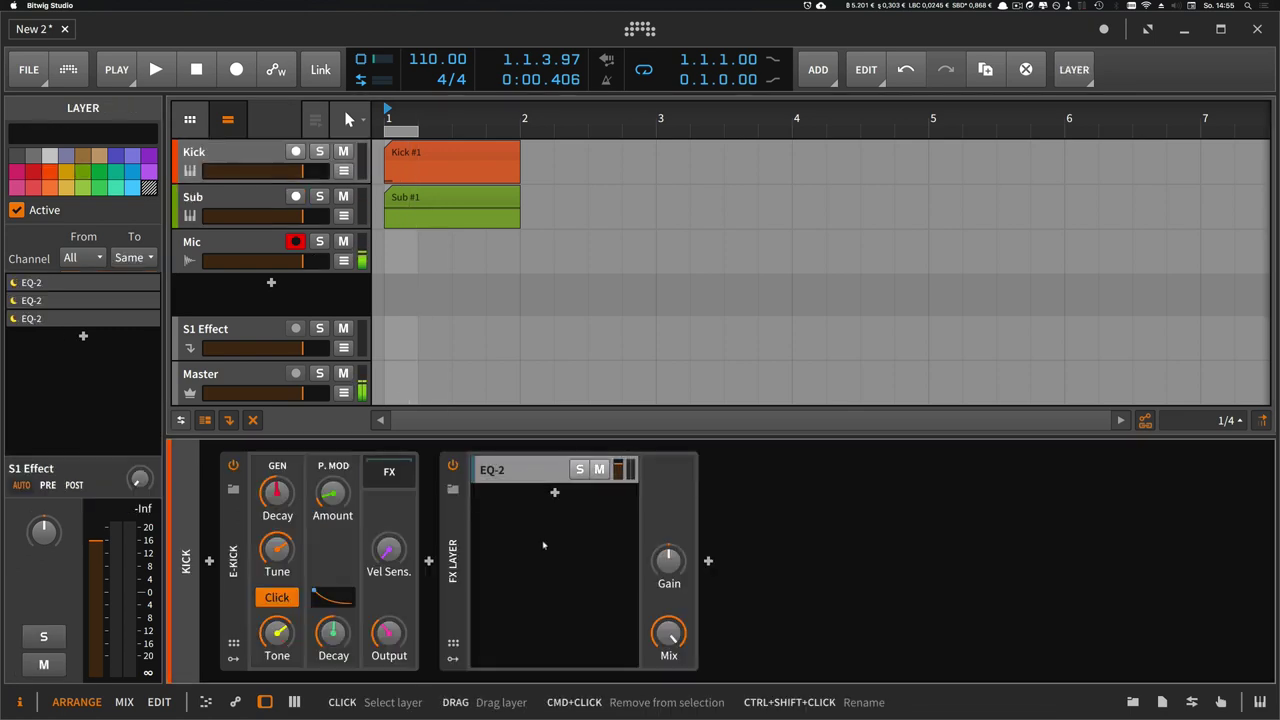
pyautogui.click(524, 471)
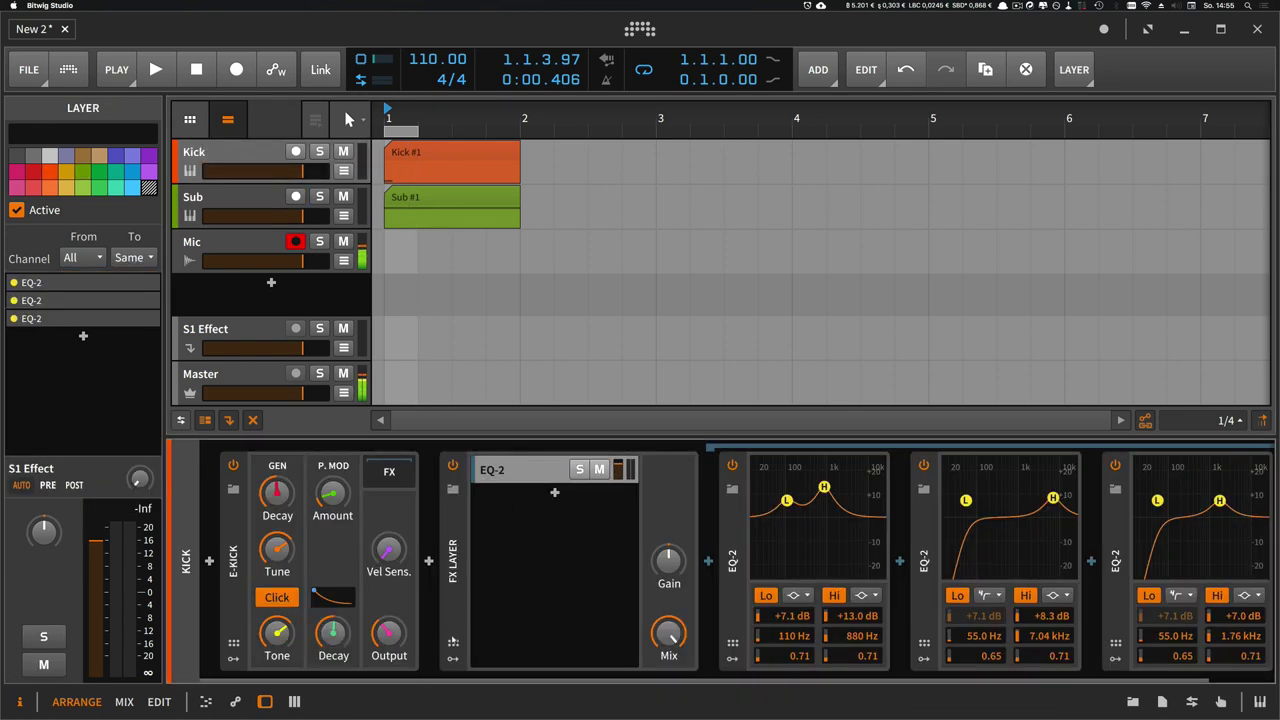
pyautogui.moveTo(468, 676); pyautogui.dragTo(651, 676)
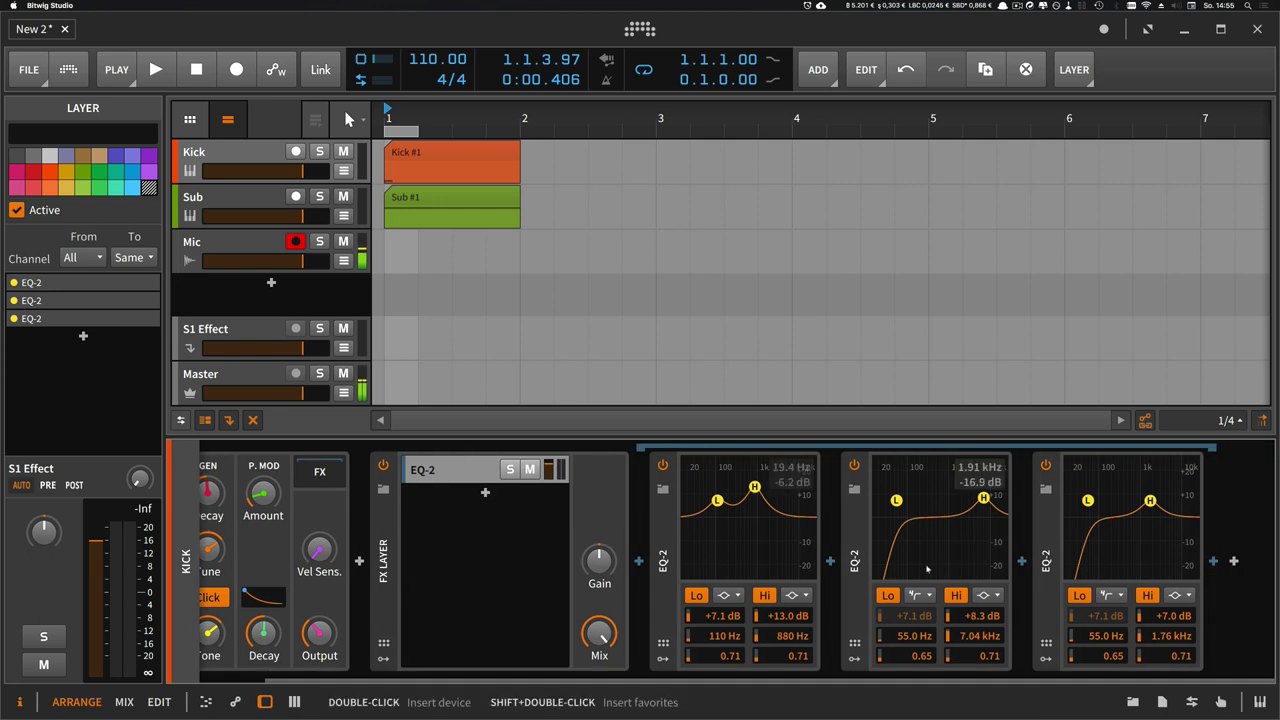
pyautogui.click(459, 470)
# Step: Insert an EQ-5 between the E-Kick and the FX Layer
pyautogui.click(428, 562)
pyautogui.write('eq5')
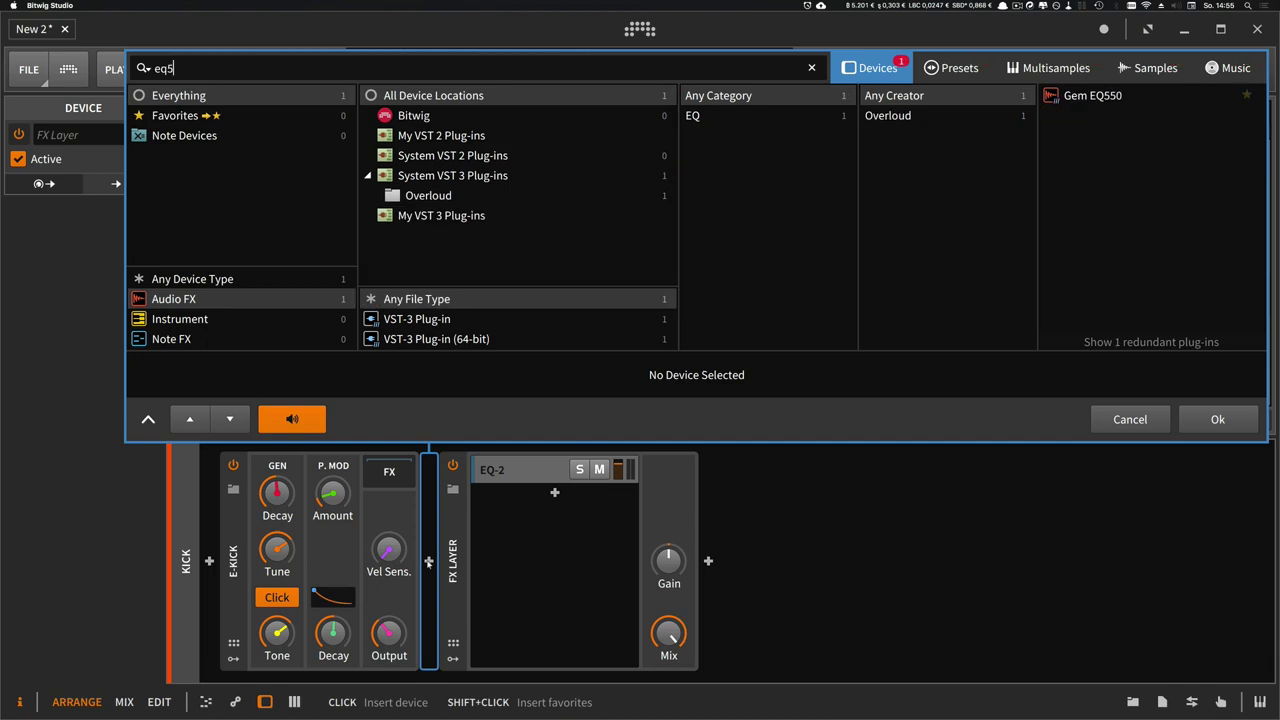
pyautogui.press('BackSpace')
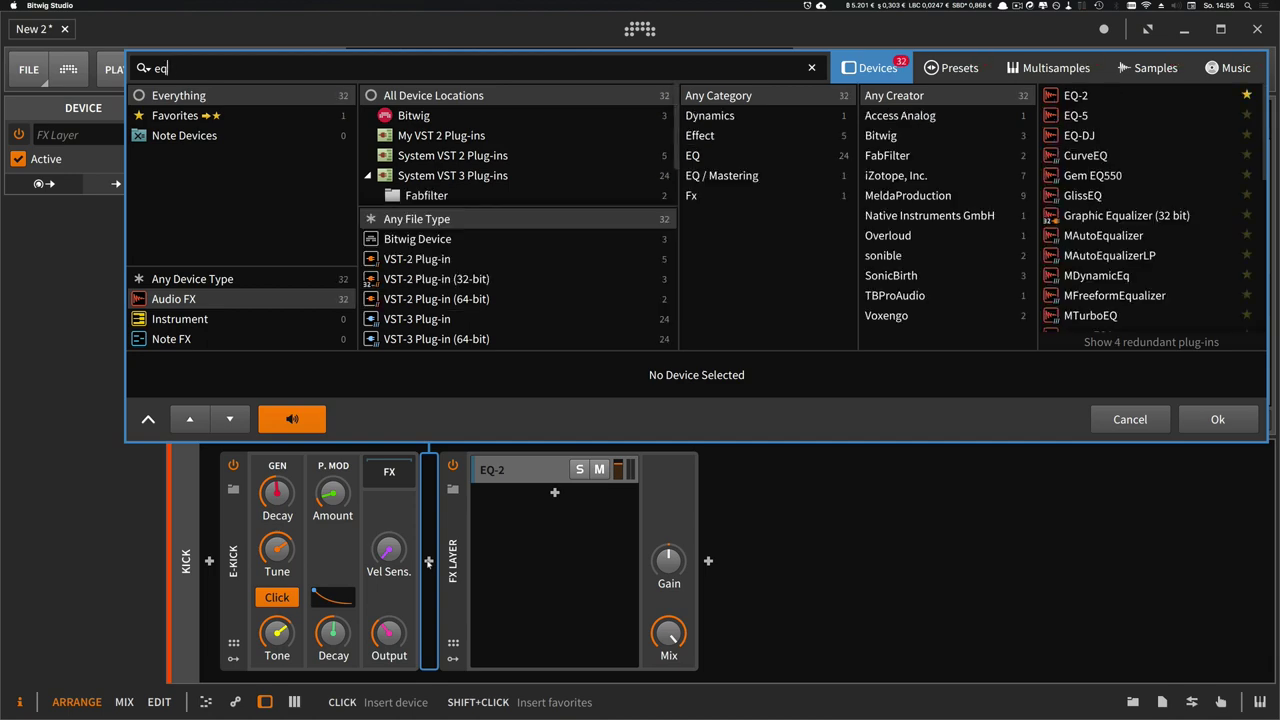
pyautogui.write('-5')
pyautogui.press('Return')
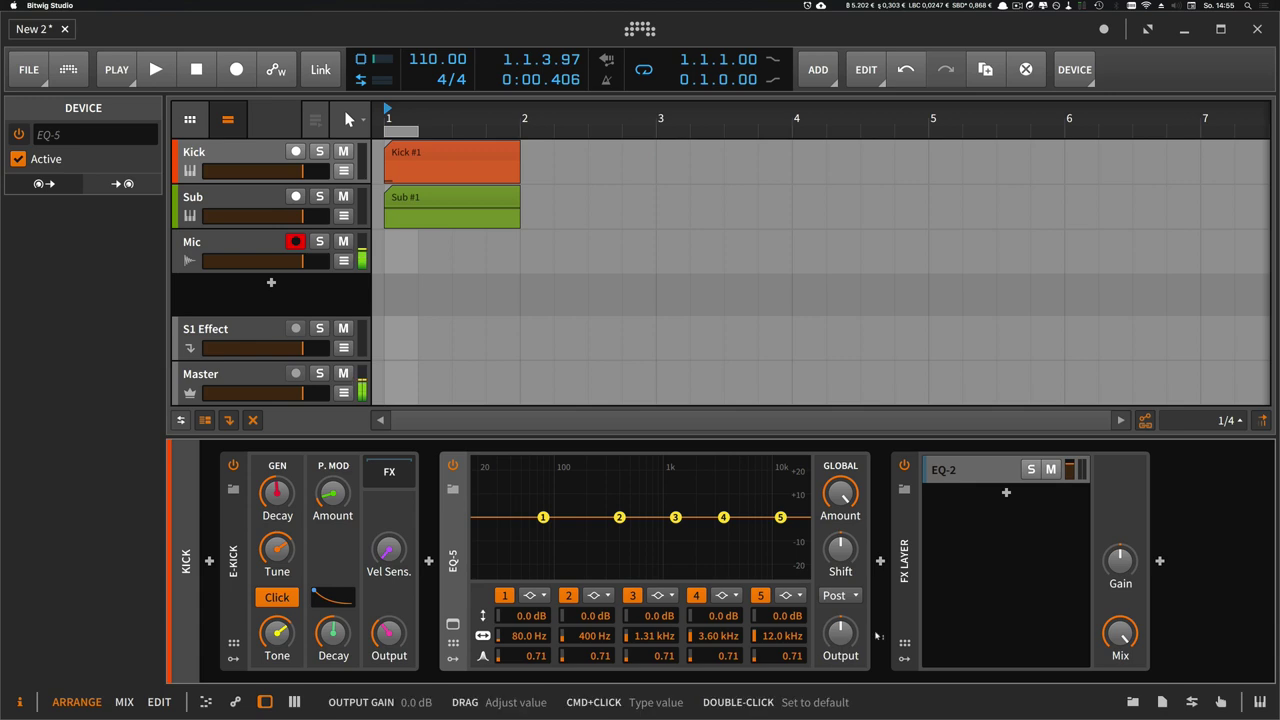
# Step: Show the EQ-2 devices in the FX Layer again to review their band settings alongside the EQ-5
pyautogui.click(962, 475)
pyautogui.hscroll(5, 1023, 680)
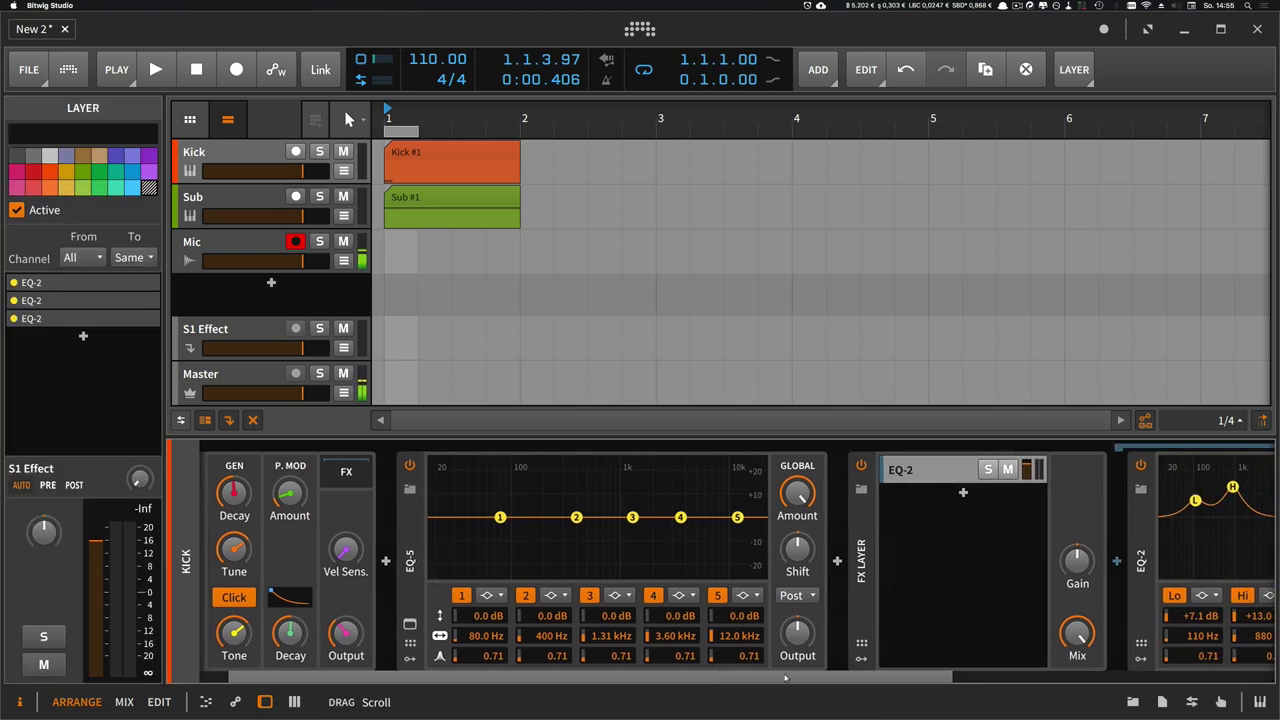
pyautogui.hscroll(2, 1050, 680)
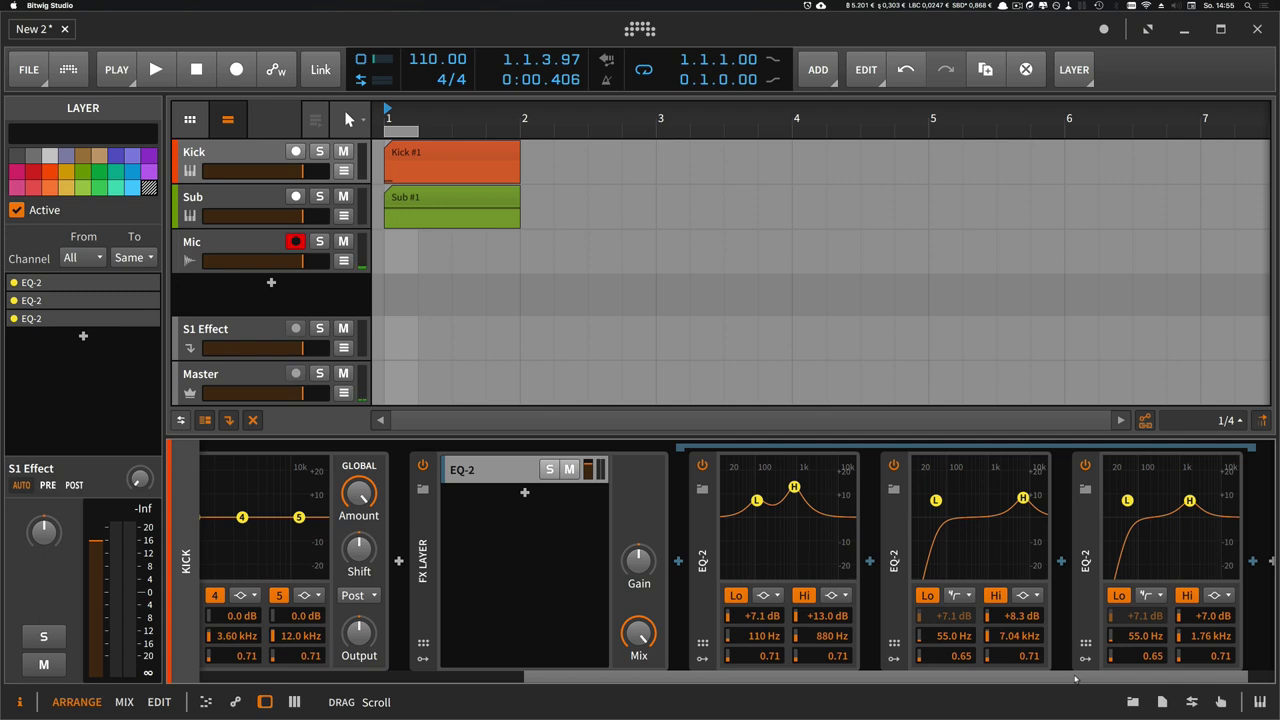
# Step: Delete the EQ-5 between the E-Kick and the FX Layer on the Kick track
pyautogui.moveTo(1074, 680); pyautogui.dragTo(1104, 683)
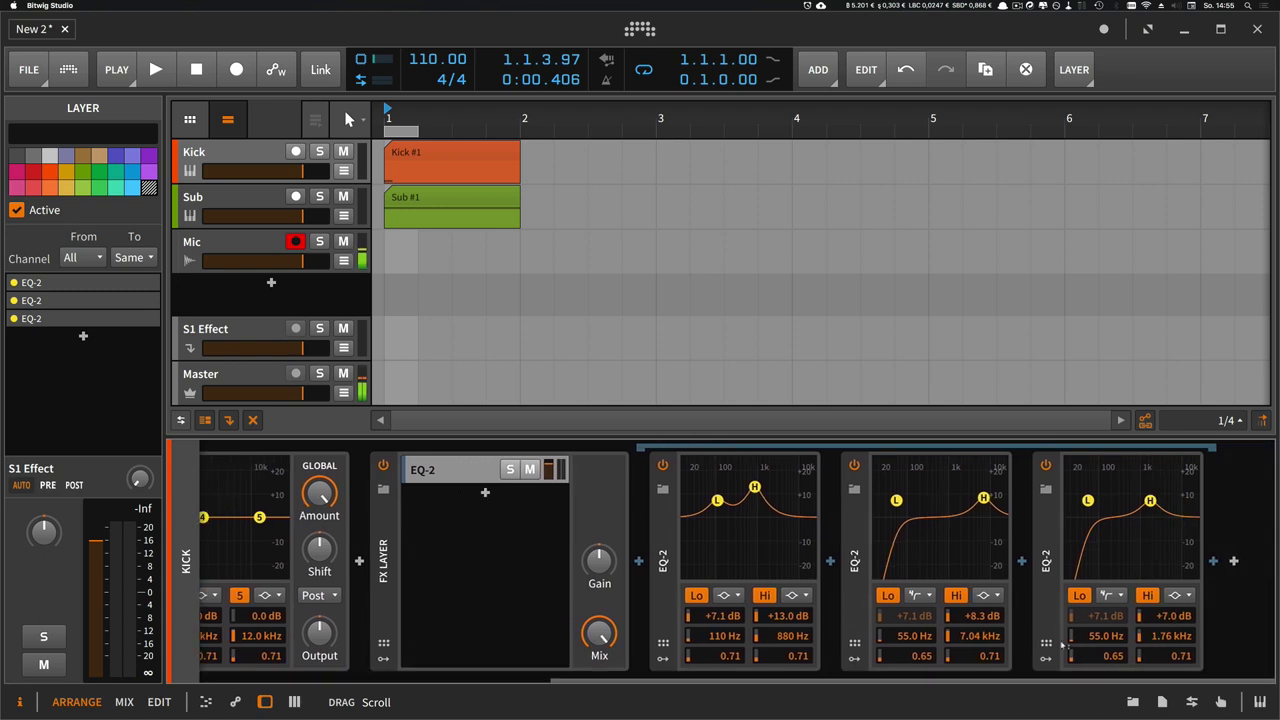
pyautogui.click(738, 683)
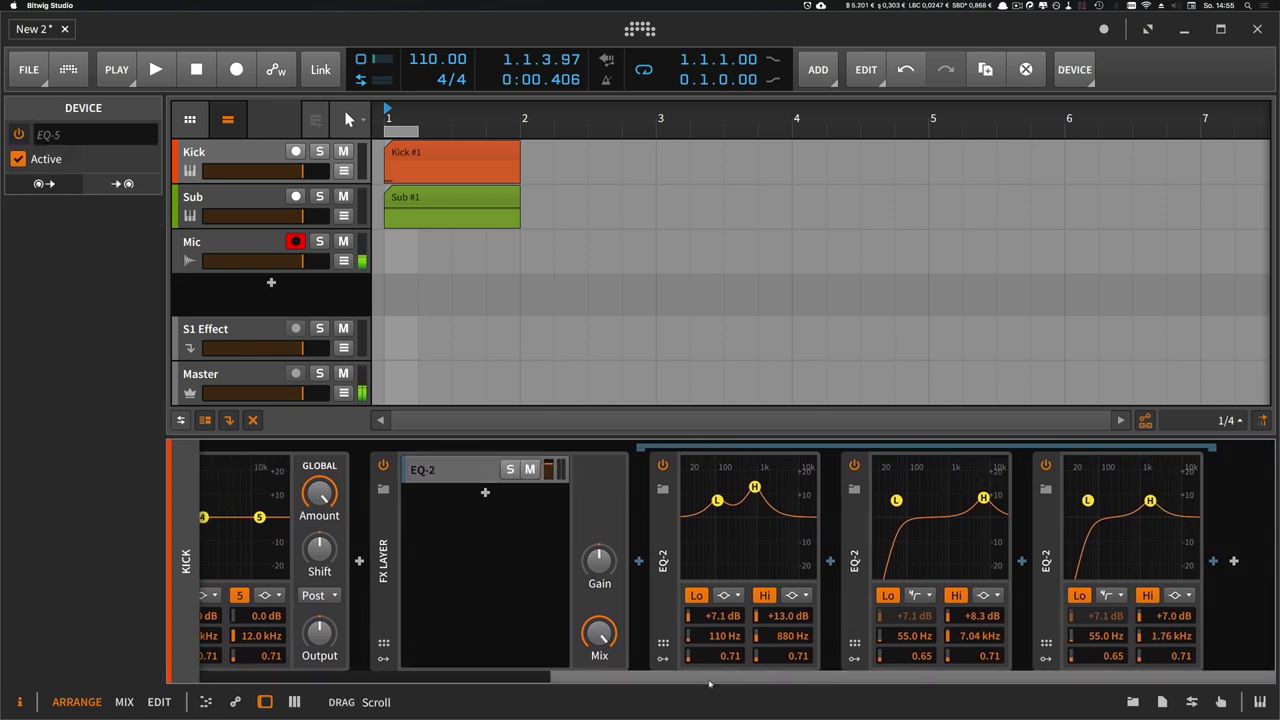
pyautogui.moveTo(709, 683); pyautogui.dragTo(411, 680)
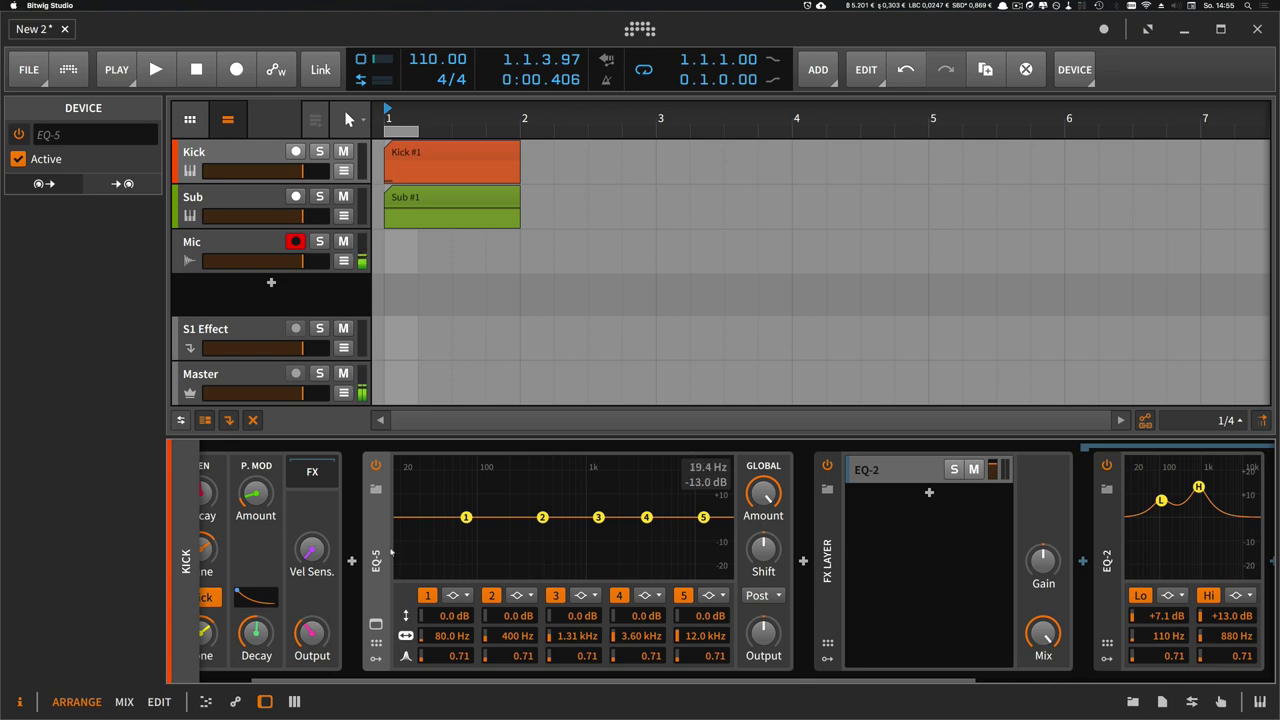
pyautogui.press('Delete')
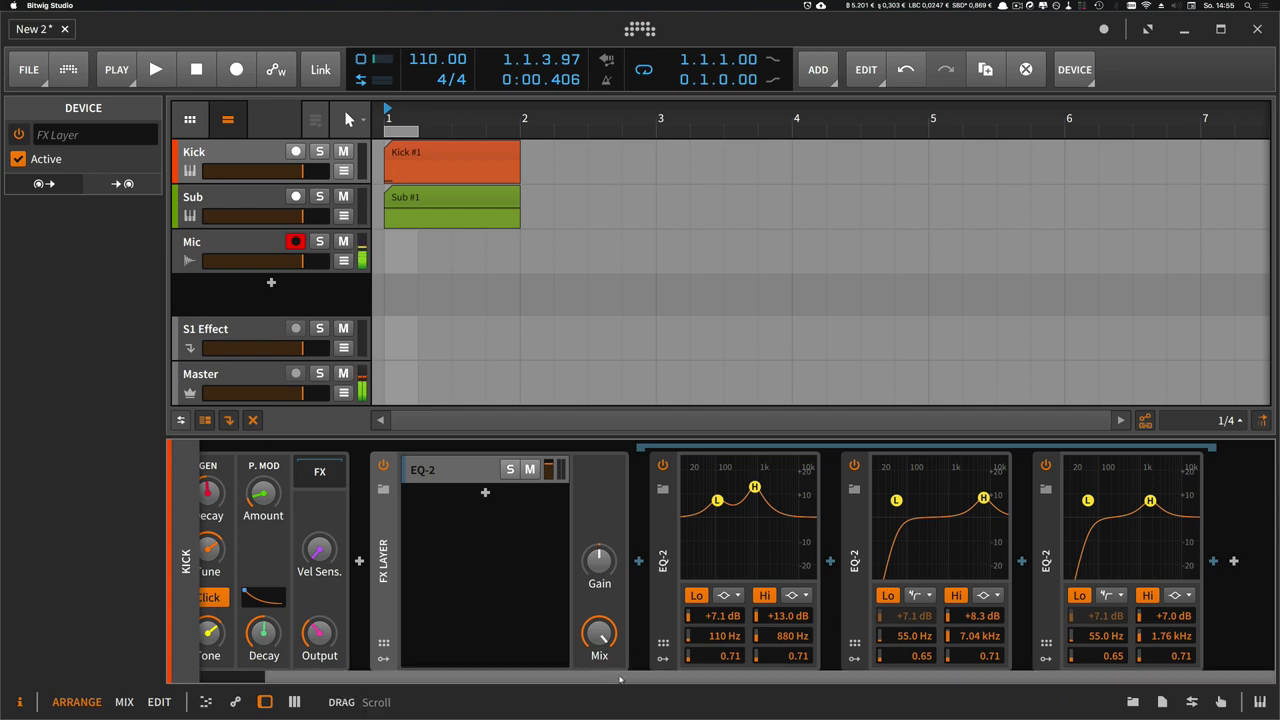
# Step: Review the Kick's remaining device chain and collapse the EQ-2 devices of the FX Layer
pyautogui.moveTo(576, 681); pyautogui.dragTo(509, 686)
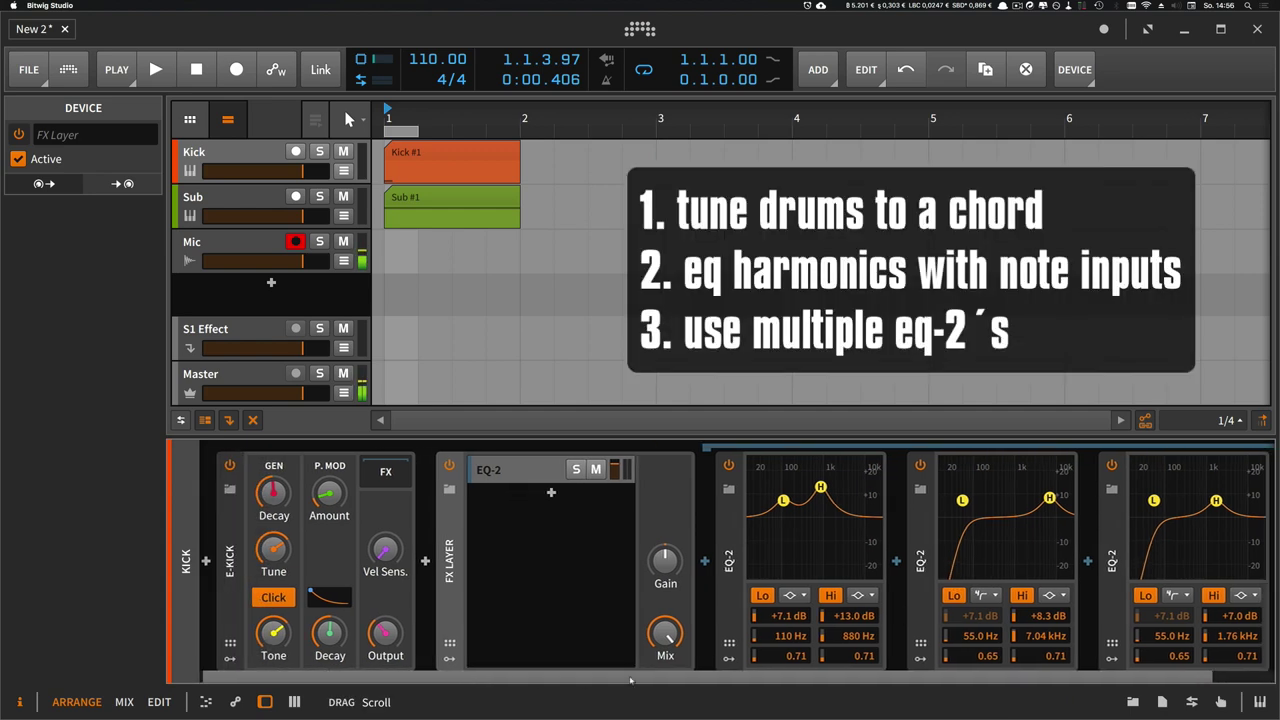
pyautogui.hscroll(2, 712, 680)
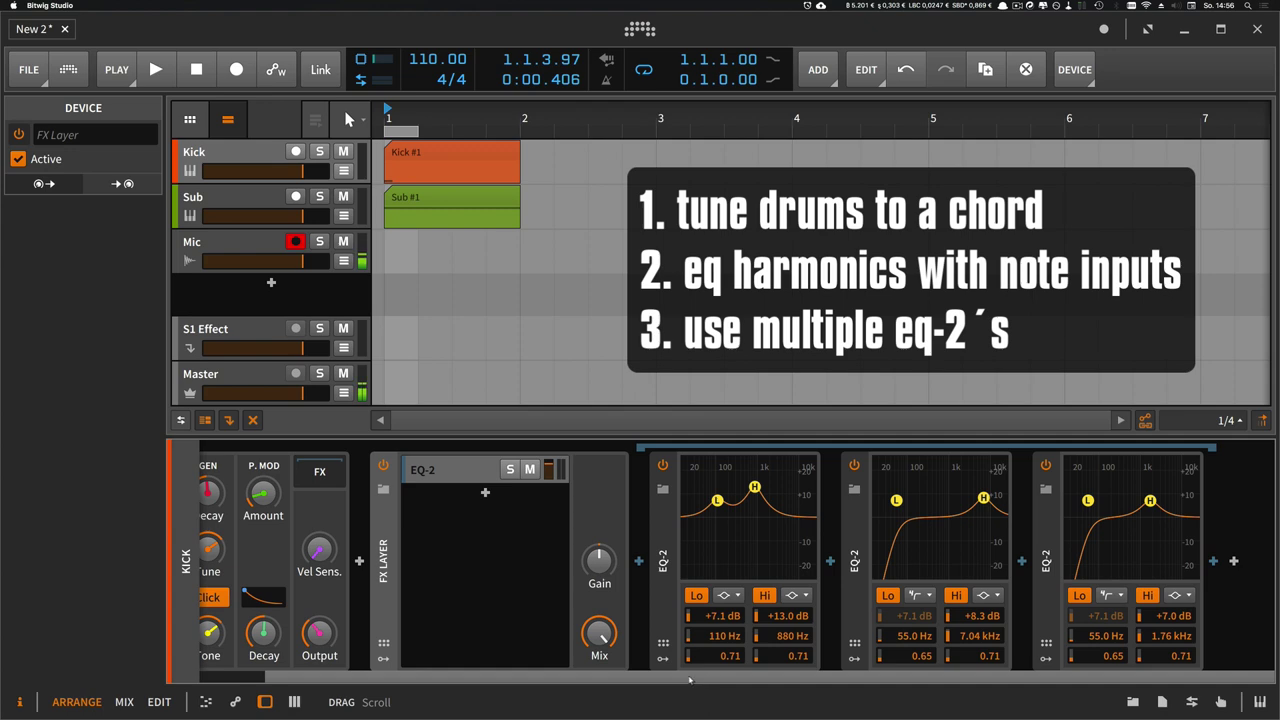
pyautogui.click(480, 469)
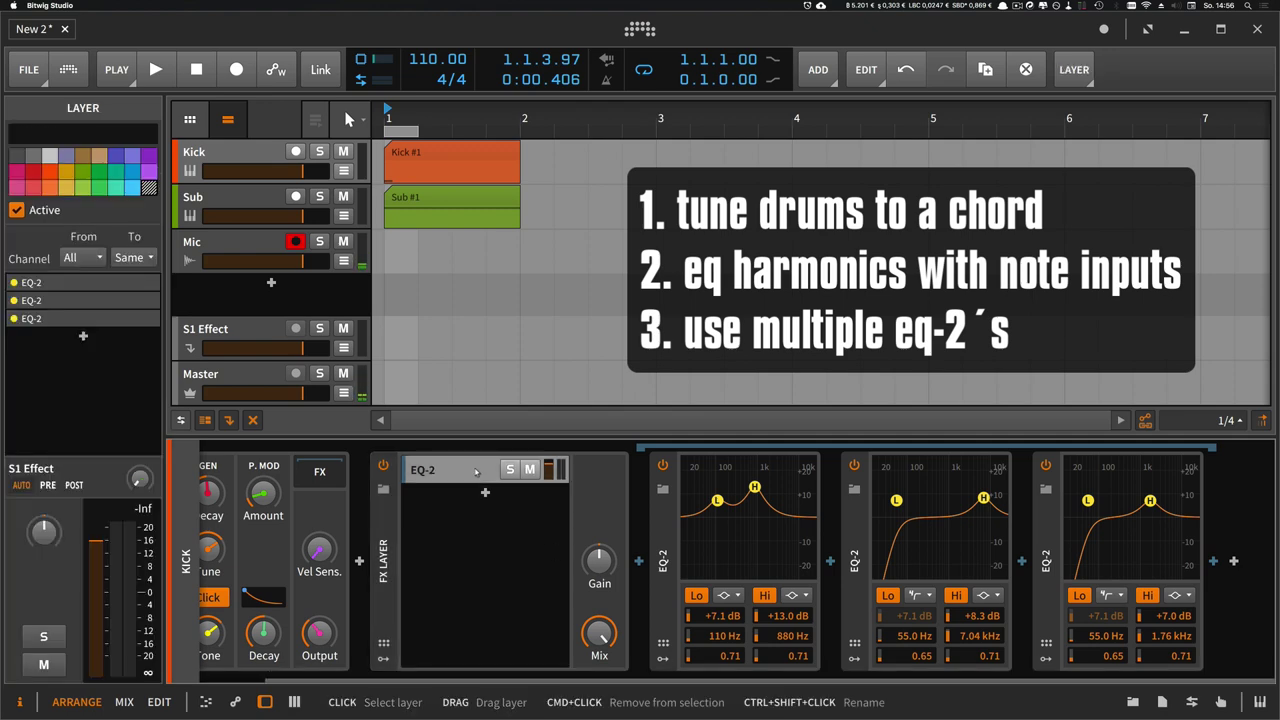
pyautogui.click(476, 470)
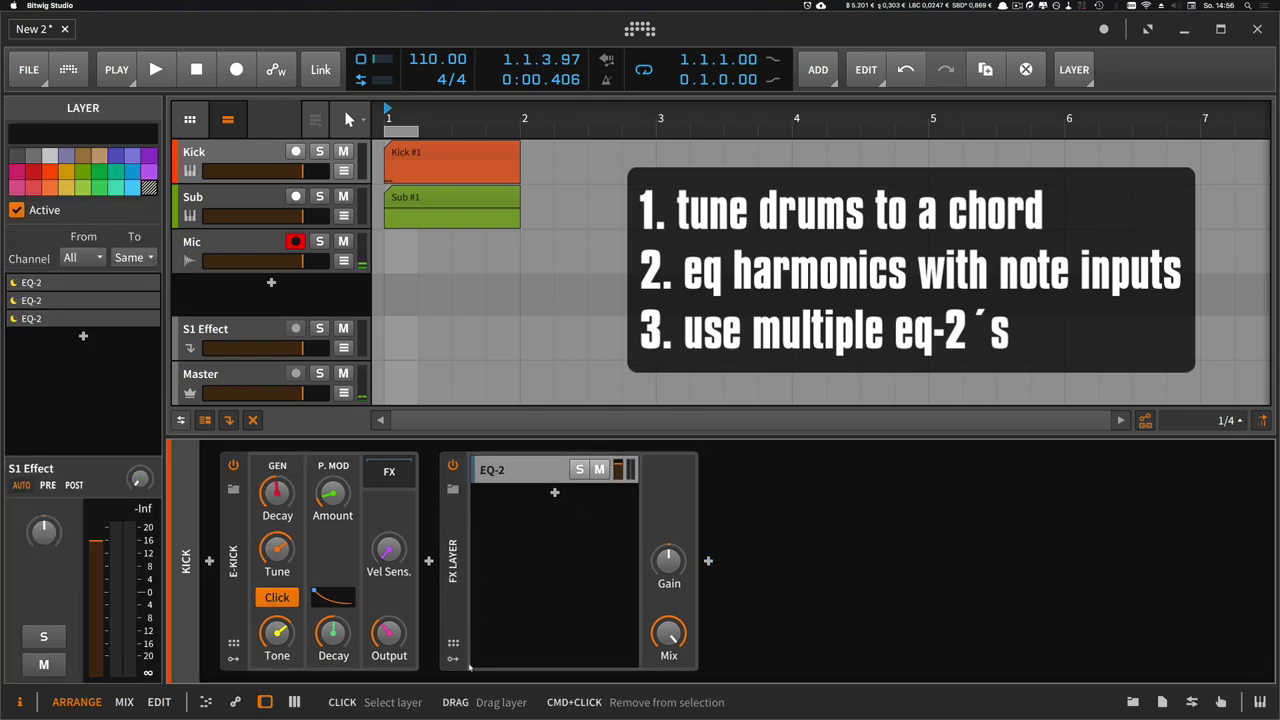
# Step: Switch to the Sub track and select its Sub #1 clip, showing the Phase-4 device
pyautogui.click(255, 200)
pyautogui.click(403, 198)
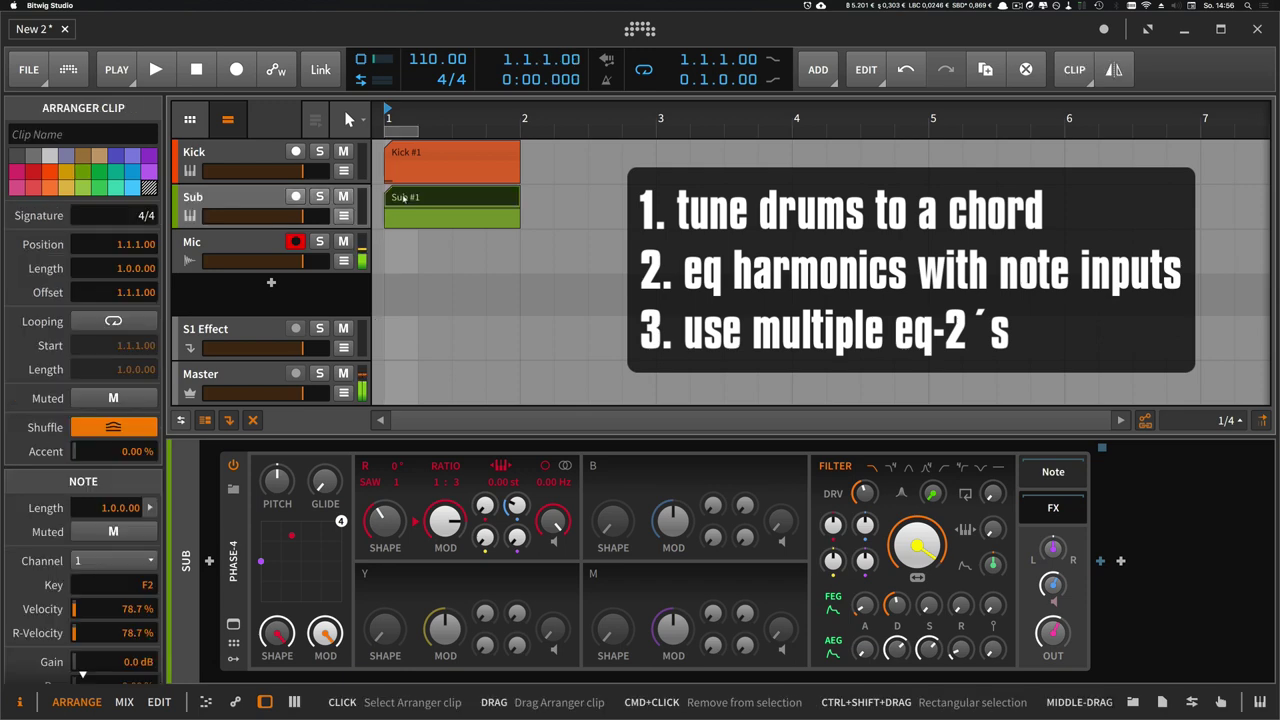